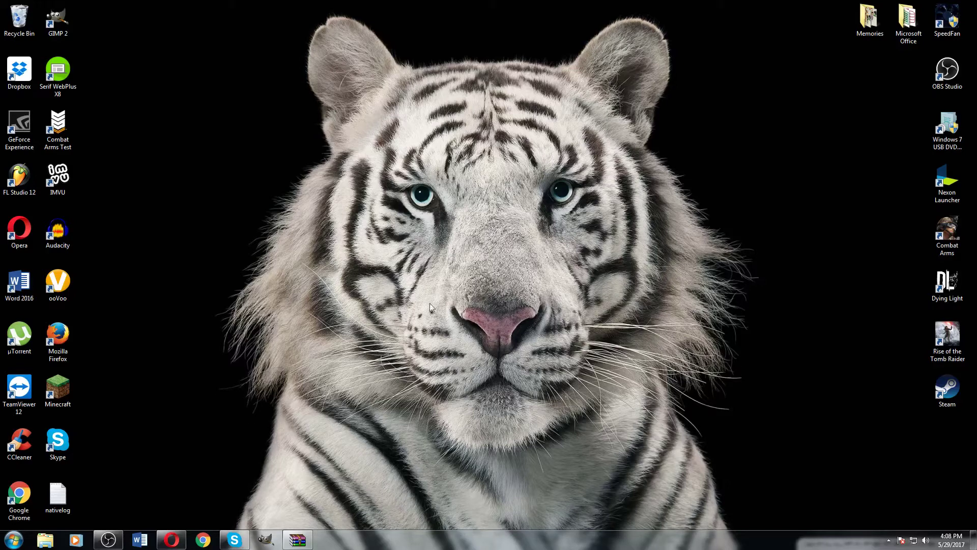
Open the GIMP 2.8.22 download page in the Opera browser and cancel saving the installer.
left_click(172, 539)
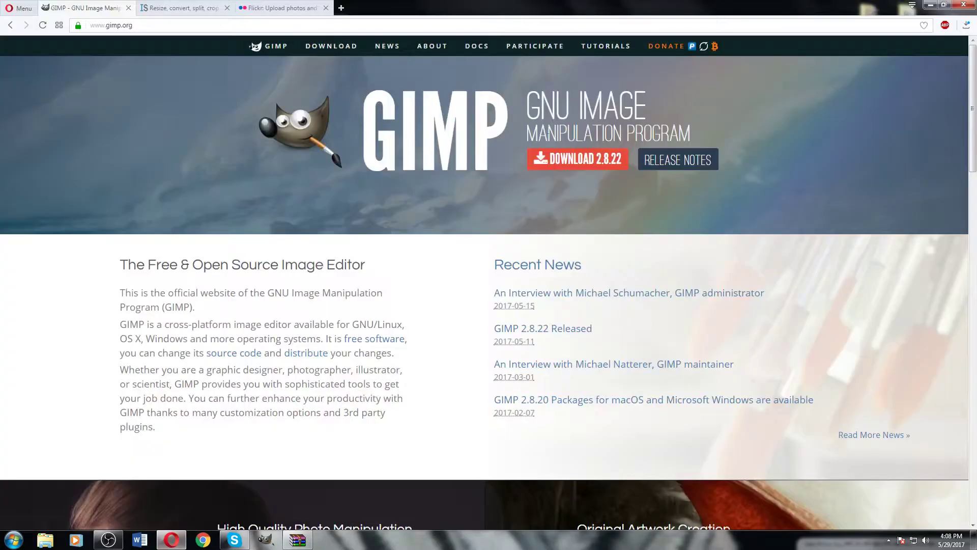
left_click(572, 162)
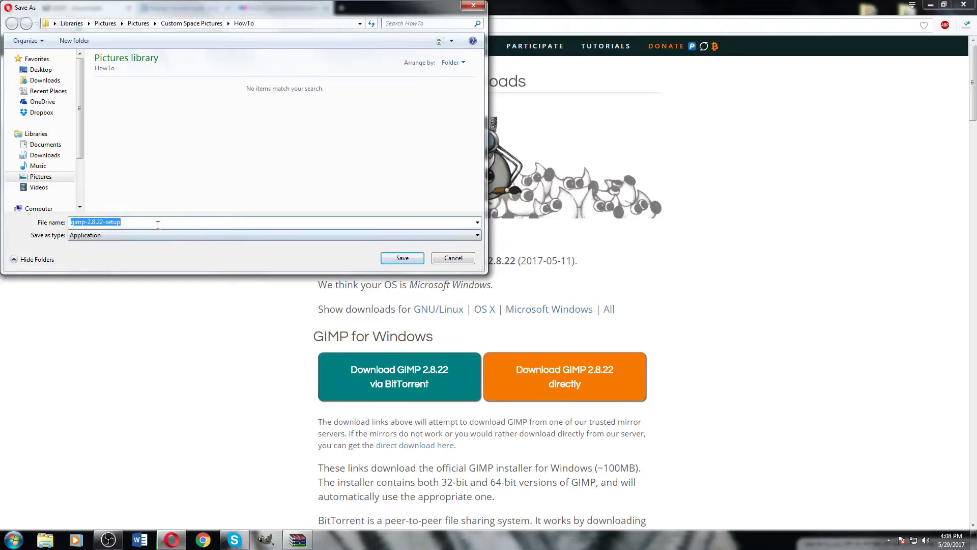
left_click(454, 259)
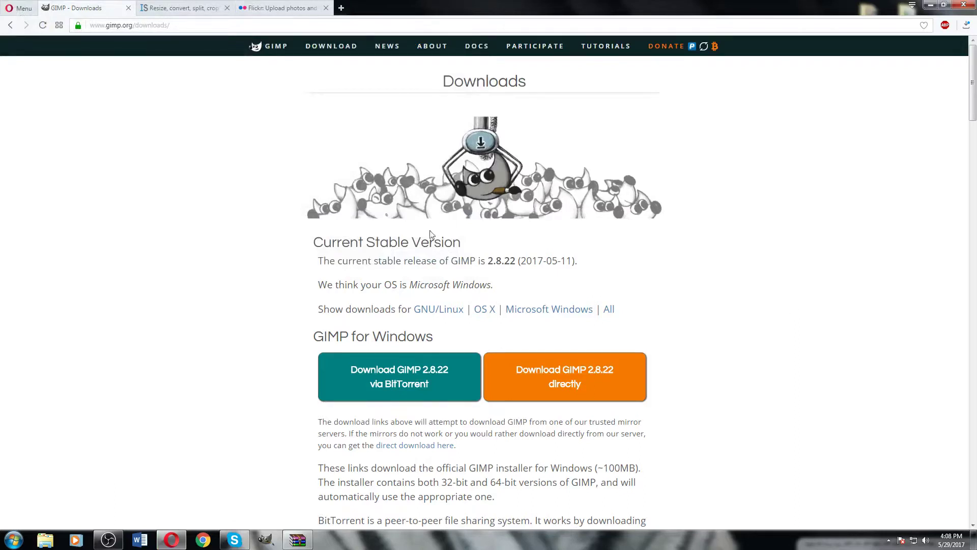
Switch to GIMP and create a new image of 1000 × 1000 px.
left_click(265, 541)
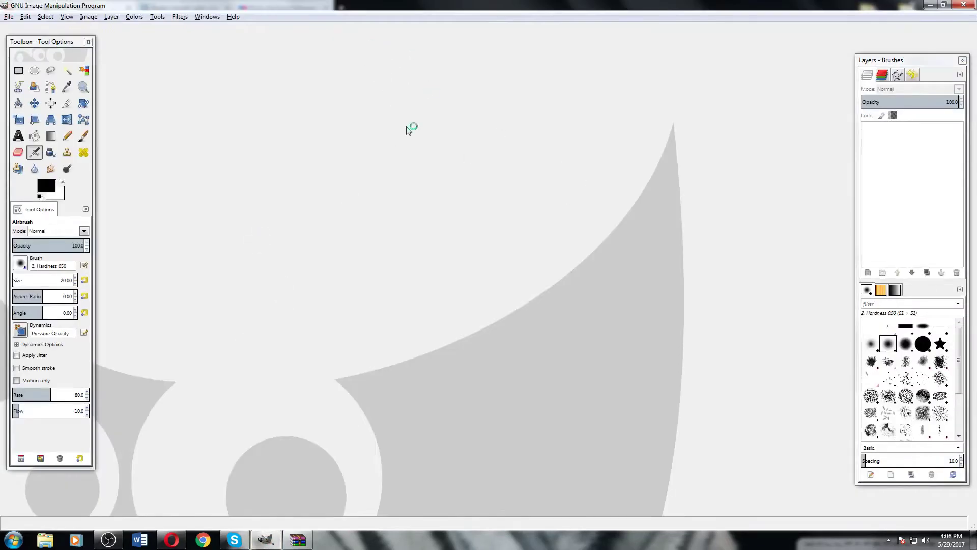
left_click(9, 17)
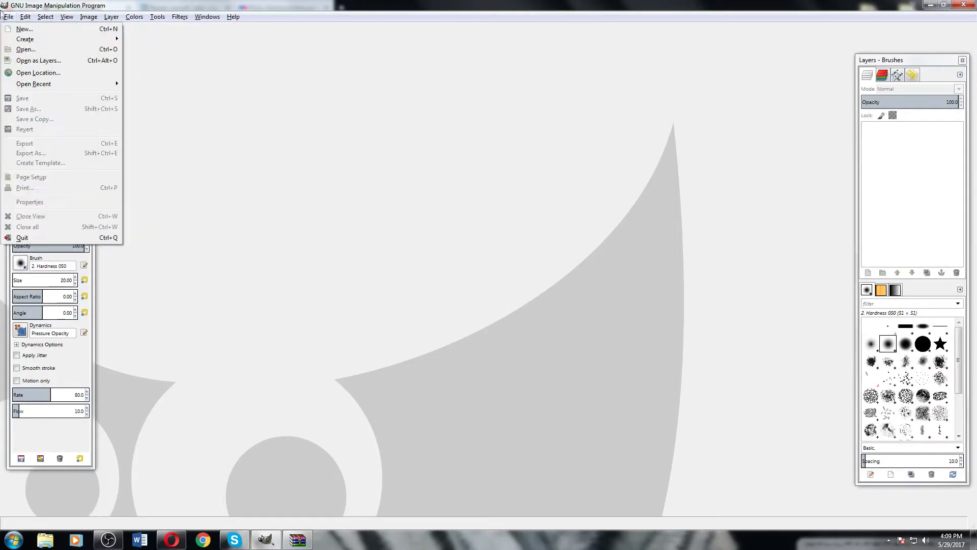
left_click(13, 28)
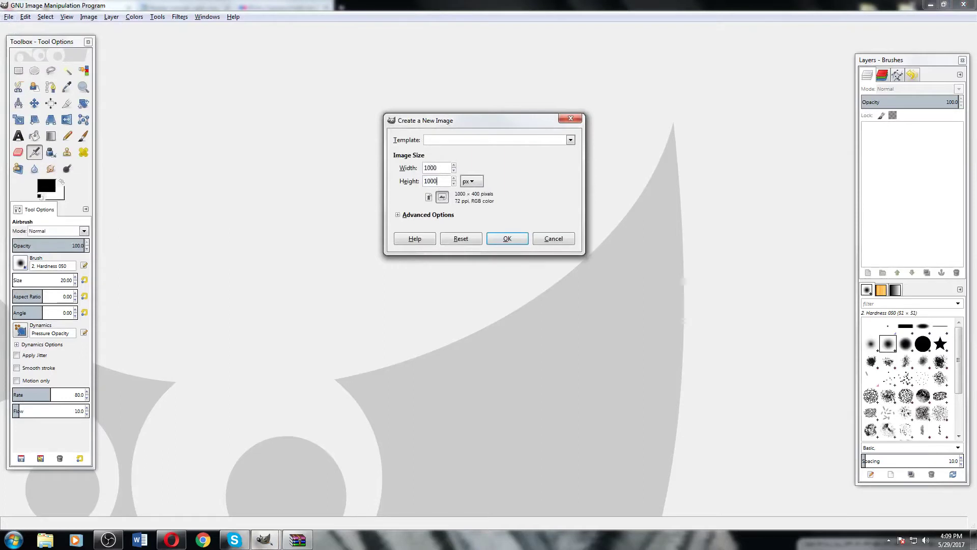
left_click(507, 239)
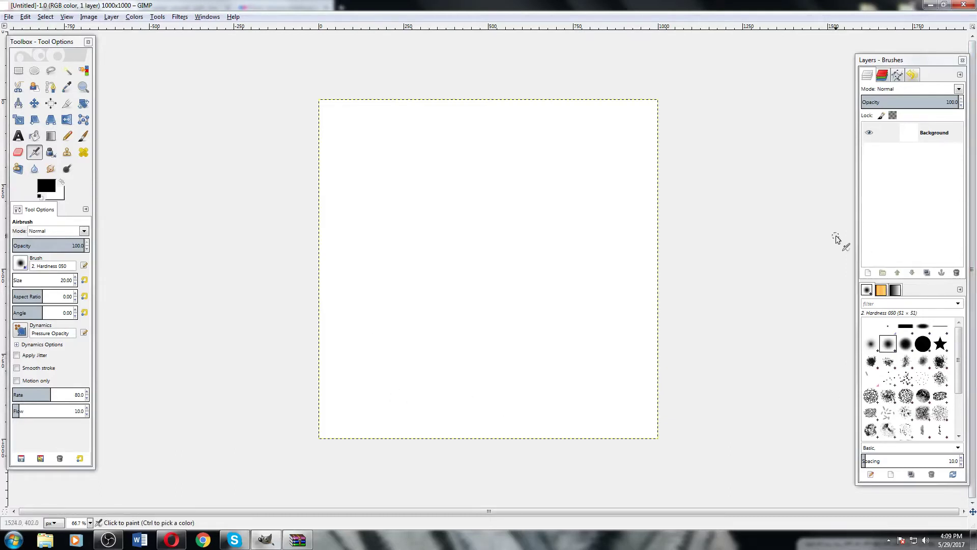
Add Screenshot_853 from the HowTo folder in Pictures > Custom Space Pictures to the image as a new layer.
left_click(45, 540)
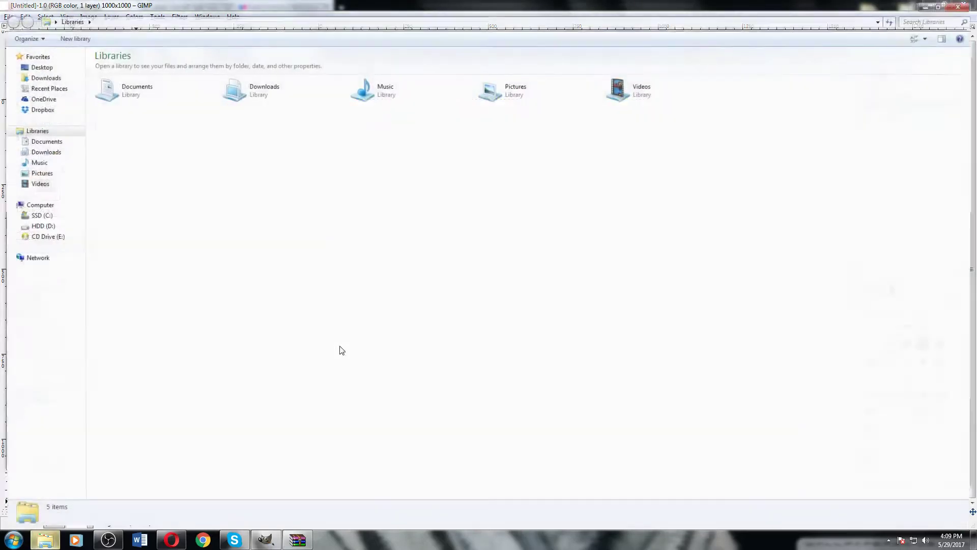
double_click(532, 91)
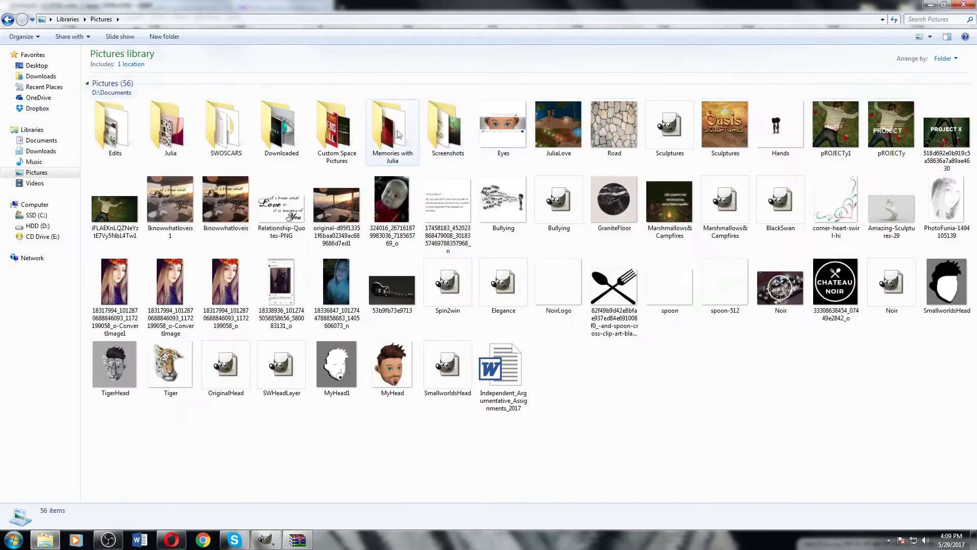
left_click(338, 128)
double_click(338, 128)
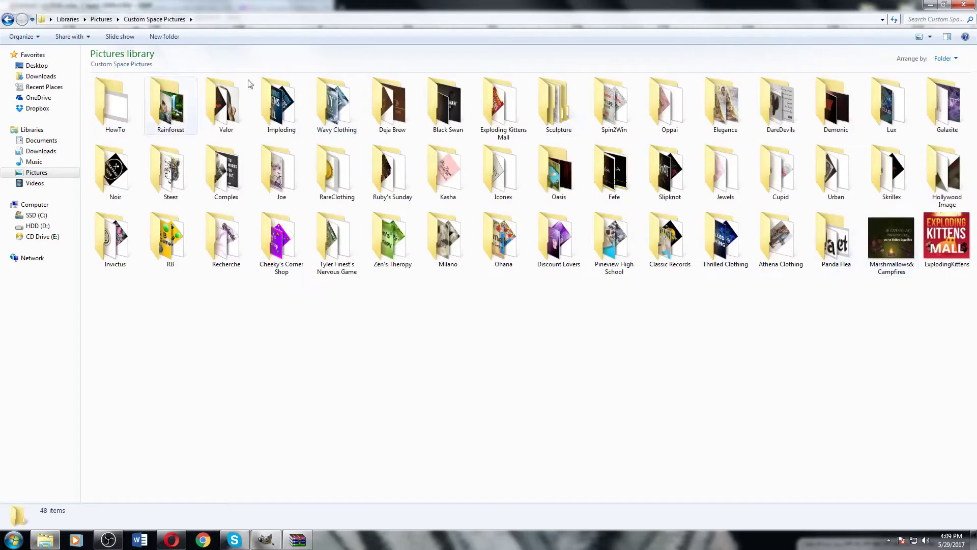
double_click(116, 104)
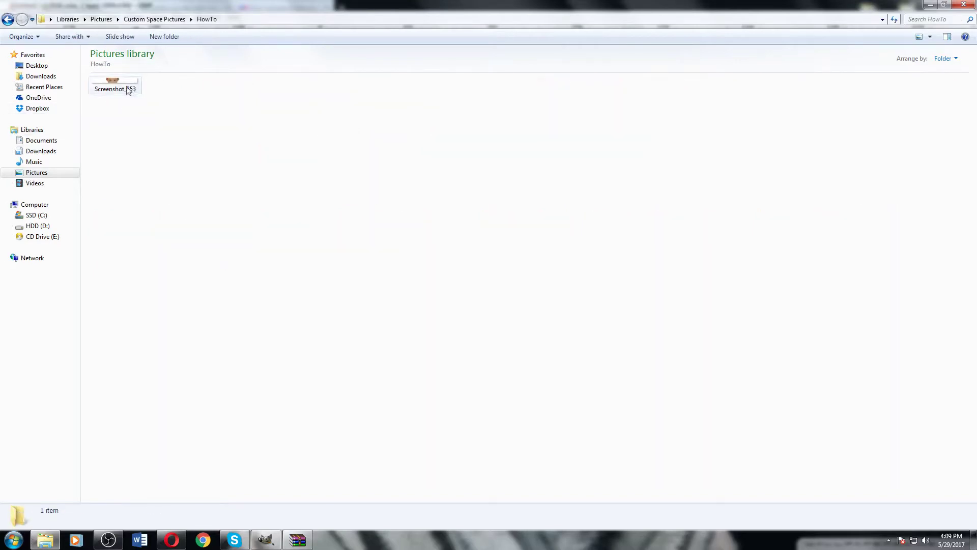
left_click_drag(128, 91, 475, 240)
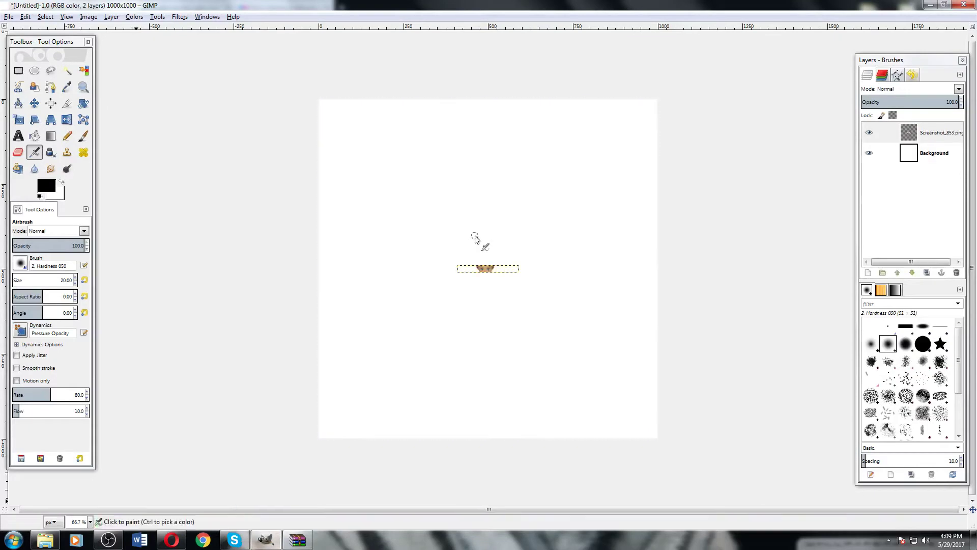
Scale the screenshot layer up to about 1396 × 162 px.
left_click(18, 119)
key("Tab")
left_click_drag(497, 275, 365, 320)
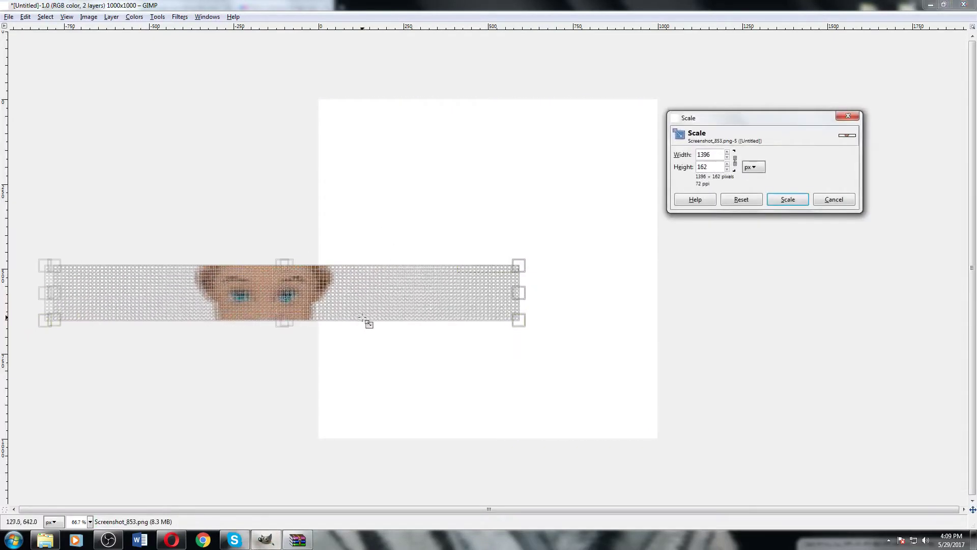
key("Return")
key("Tab")
Move the enlarged face layer onto the middle of the canvas and align it to the vertical centre.
left_click(37, 104)
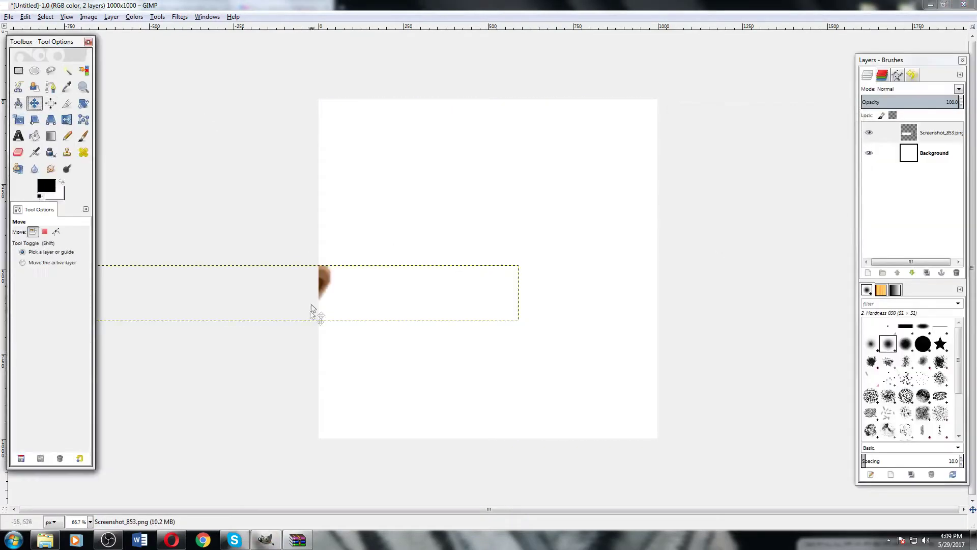
left_click_drag(324, 281, 551, 255)
key("q")
left_click(534, 270)
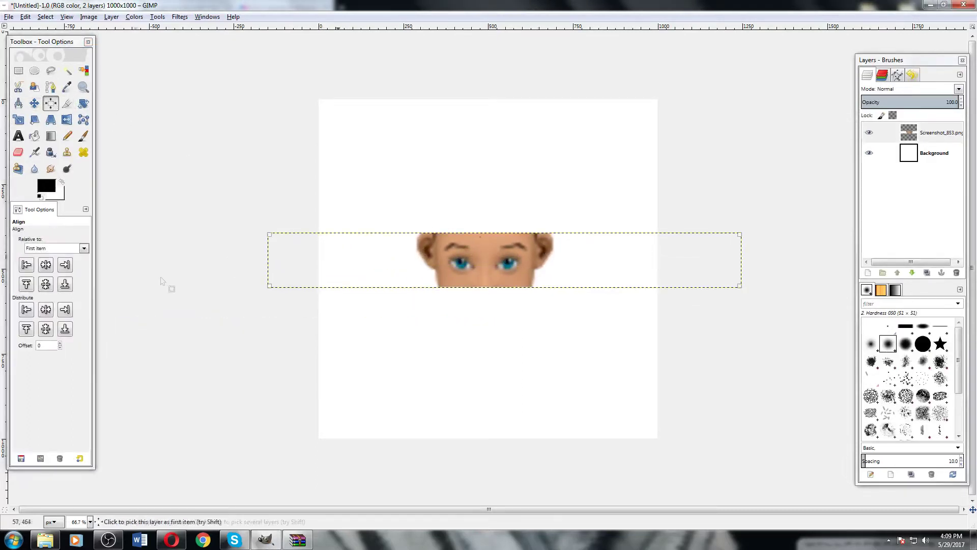
left_click(45, 286)
left_click(34, 104)
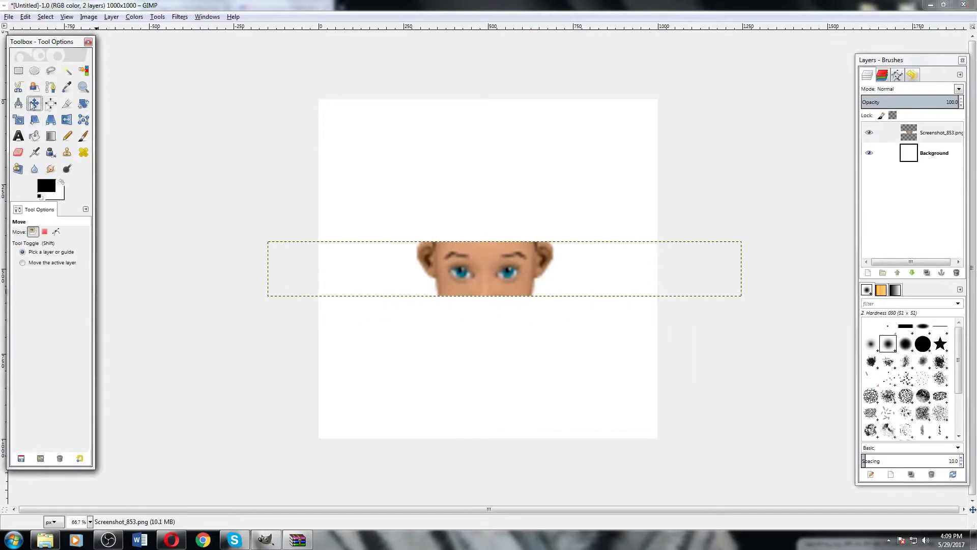
Shift the face layer about 11 px to the right and align it to the vertical centre again.
left_click(915, 158)
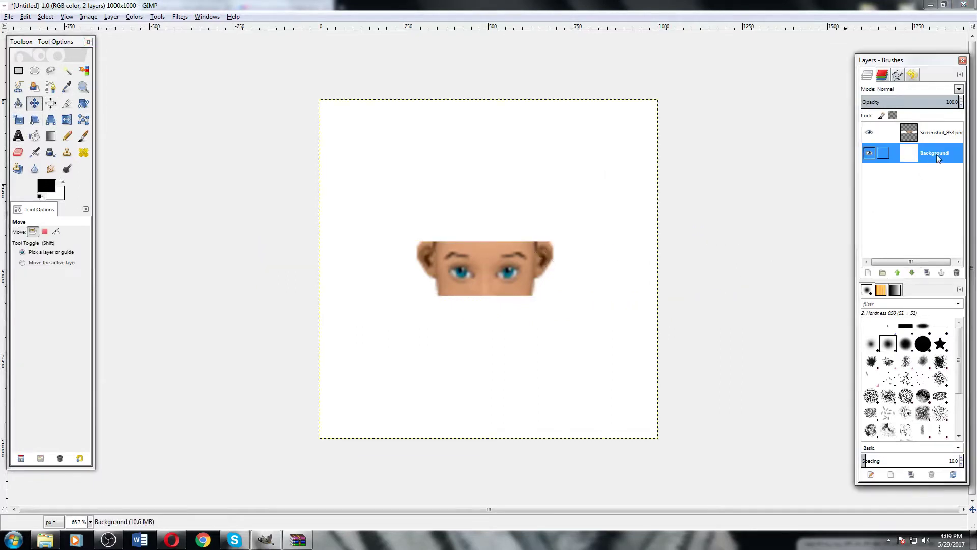
left_click_drag(477, 273, 481, 271)
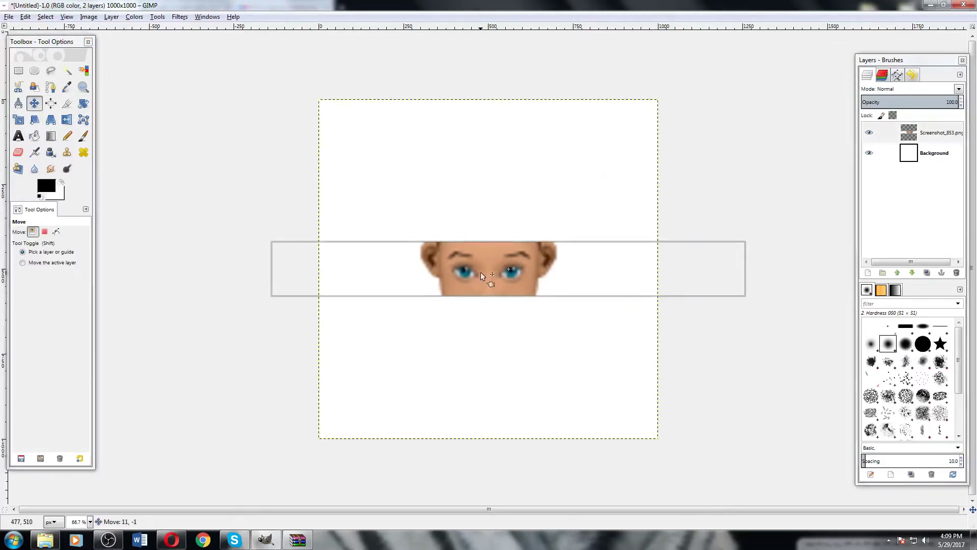
left_click(50, 104)
left_click(511, 275)
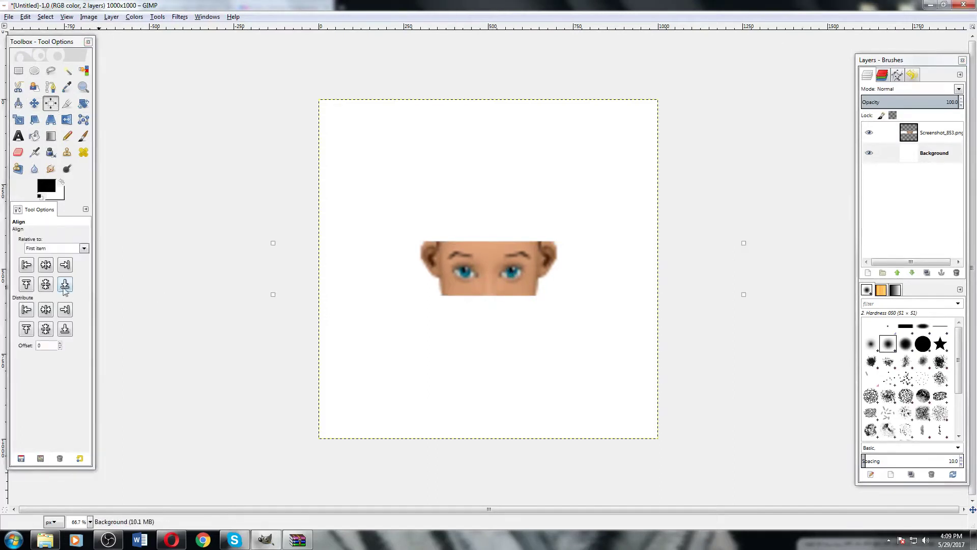
left_click(49, 284)
left_click(34, 103)
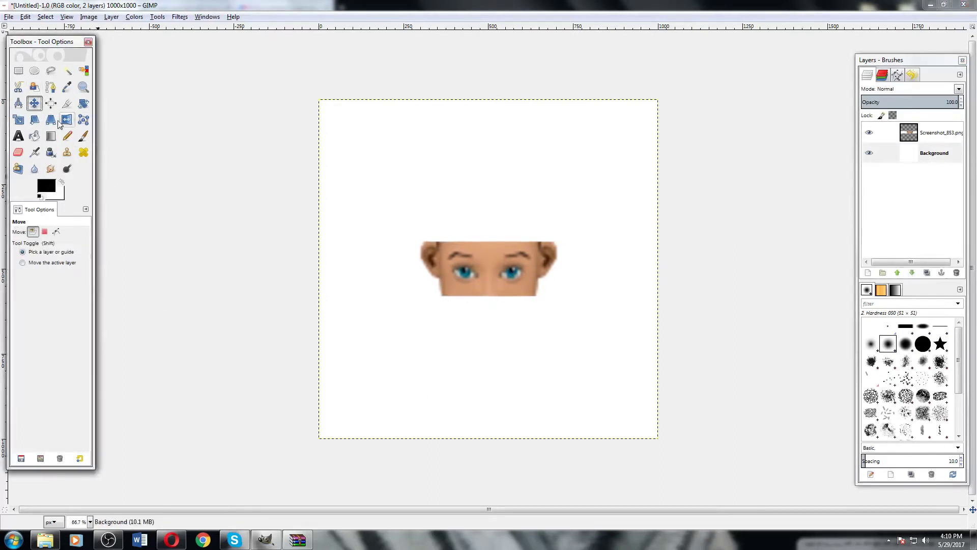
left_click(937, 135)
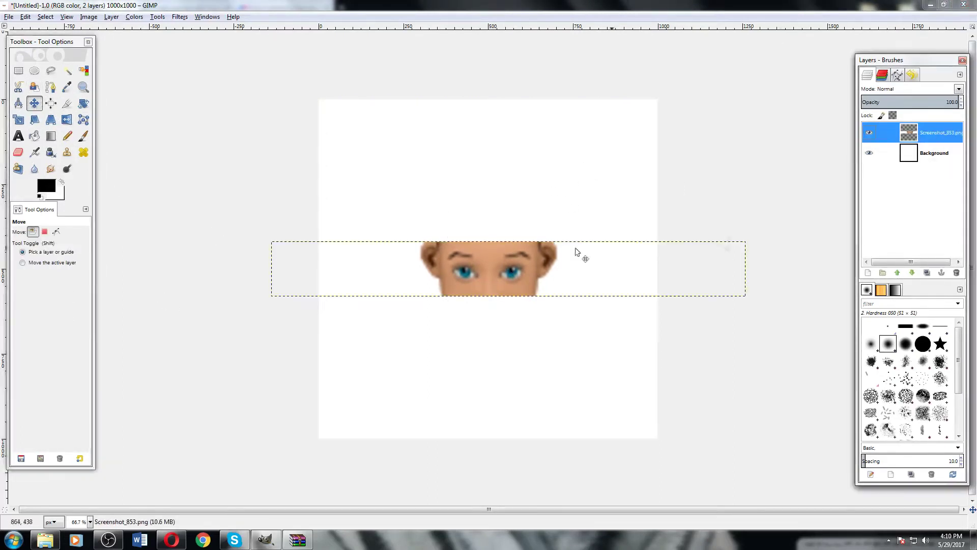
Fill the Background layer with black using Bucket Fill.
left_click(943, 152)
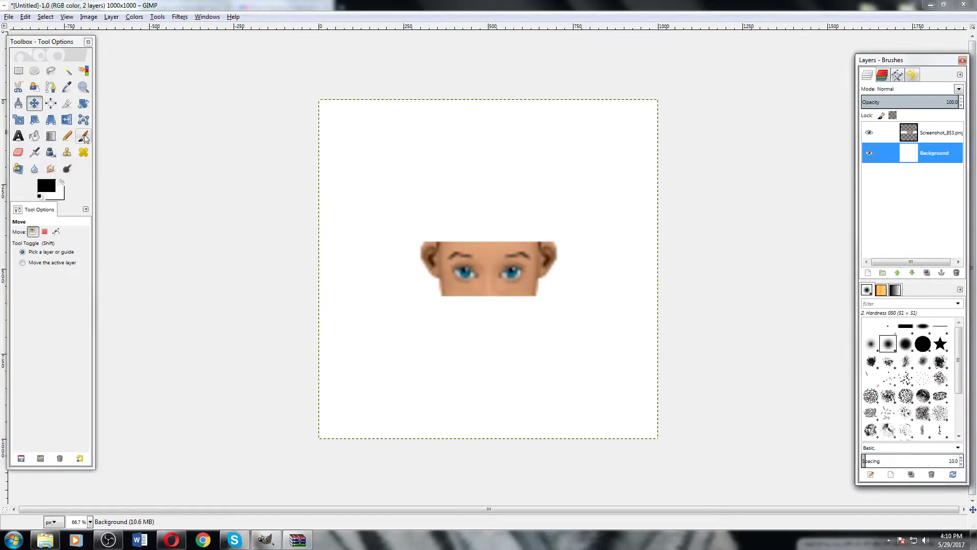
left_click(35, 136)
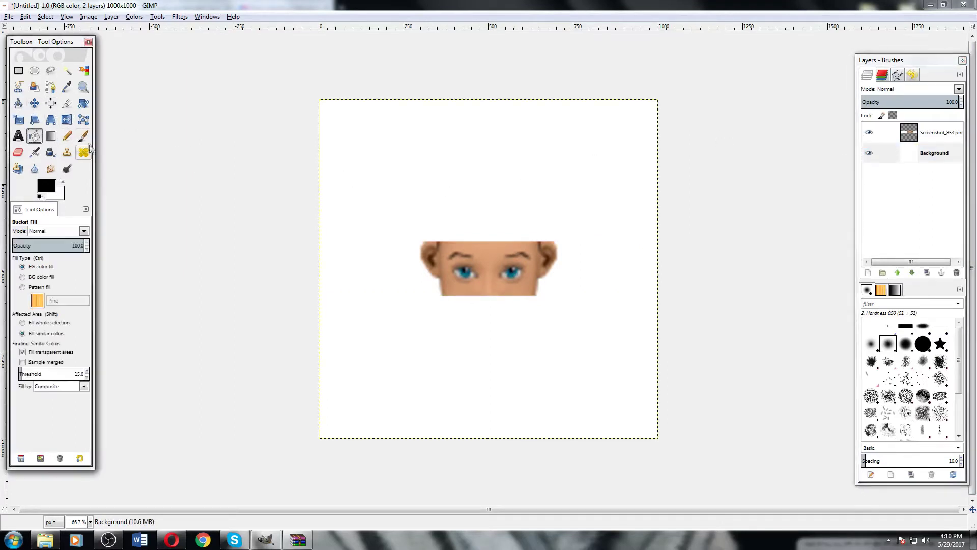
left_click(423, 162)
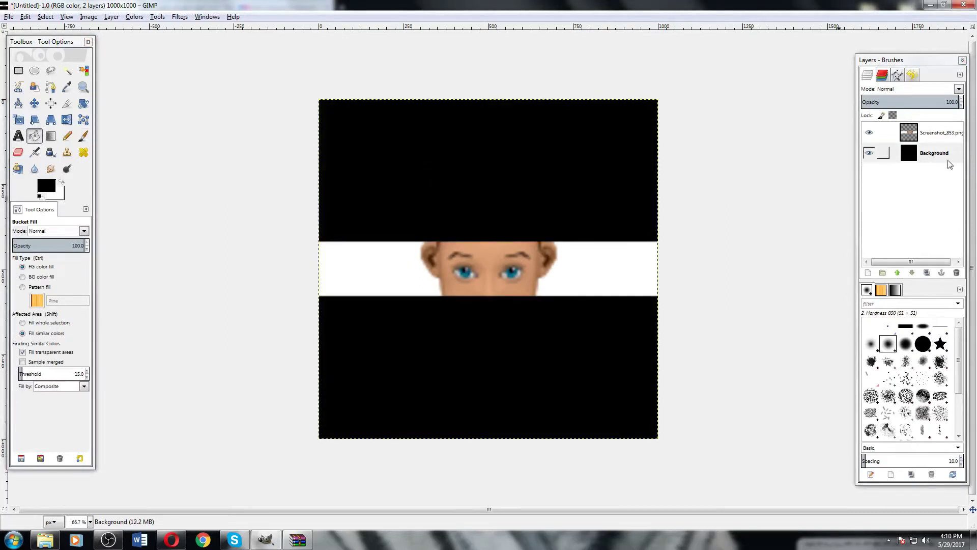
Set up the Paintbrush on the screenshot layer with opacity 22.5 and a size of about 395.
left_click(932, 136)
left_click(82, 139)
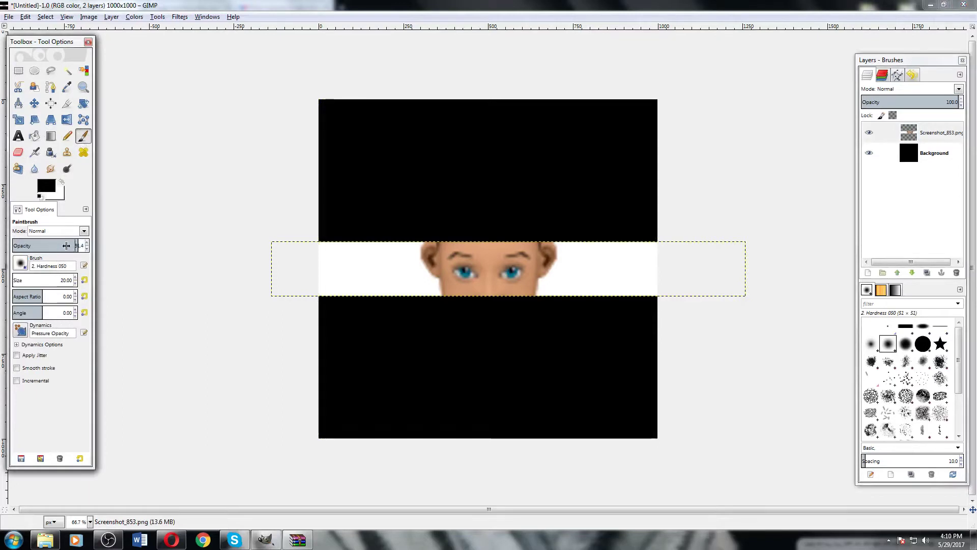
left_click_drag(76, 245, 58, 248)
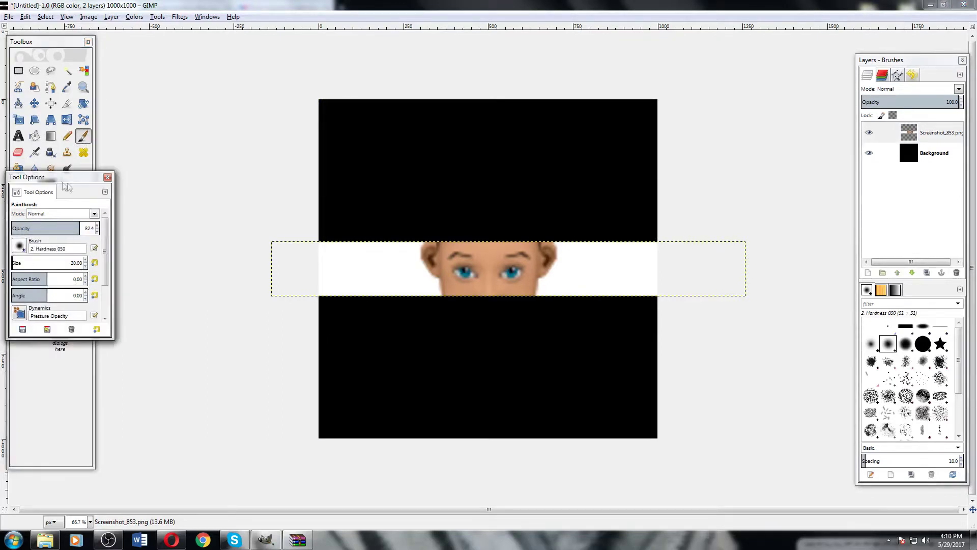
left_click_drag(24, 188, 28, 367)
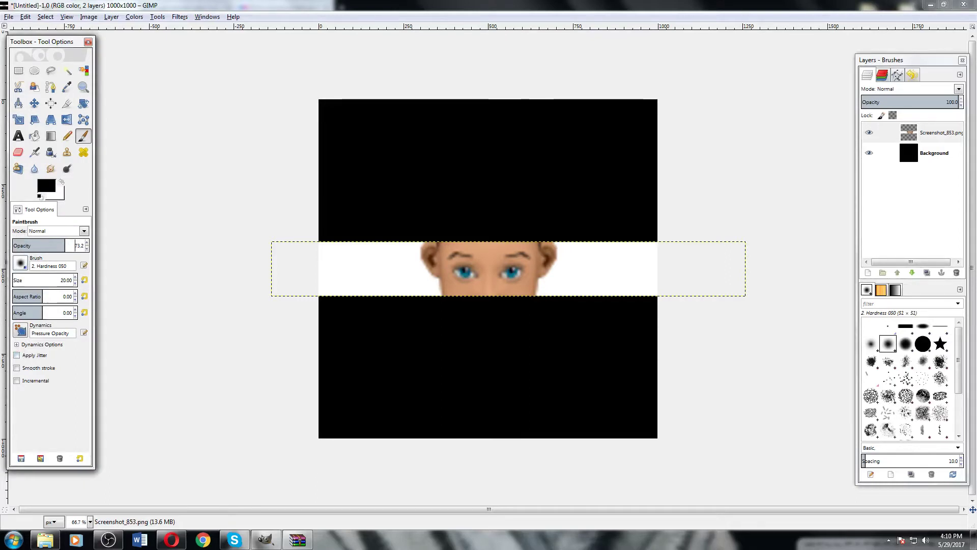
left_click_drag(65, 246, 37, 247)
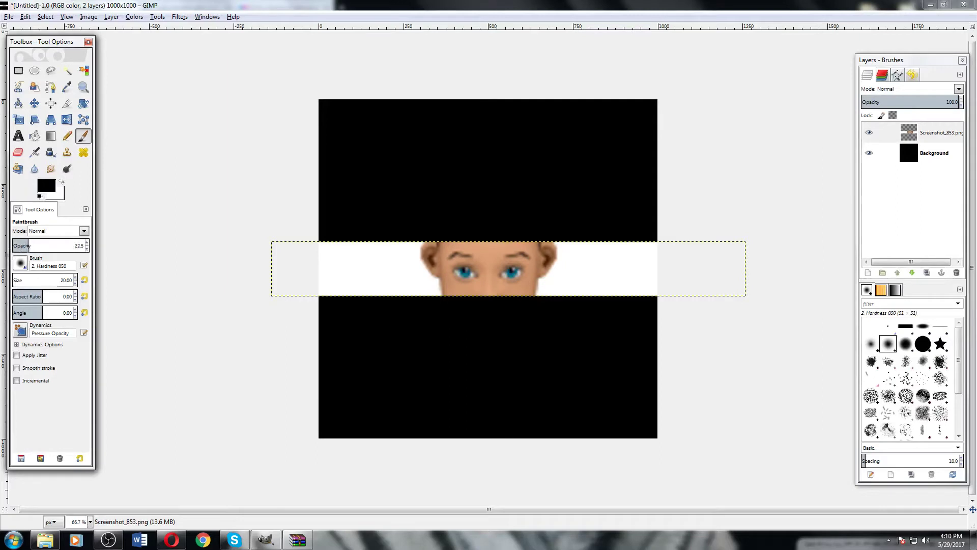
left_click_drag(15, 283, 36, 283)
Paint soft black strokes over the white areas on both sides of the face, darkening them towards the canvas edges.
left_click(323, 275)
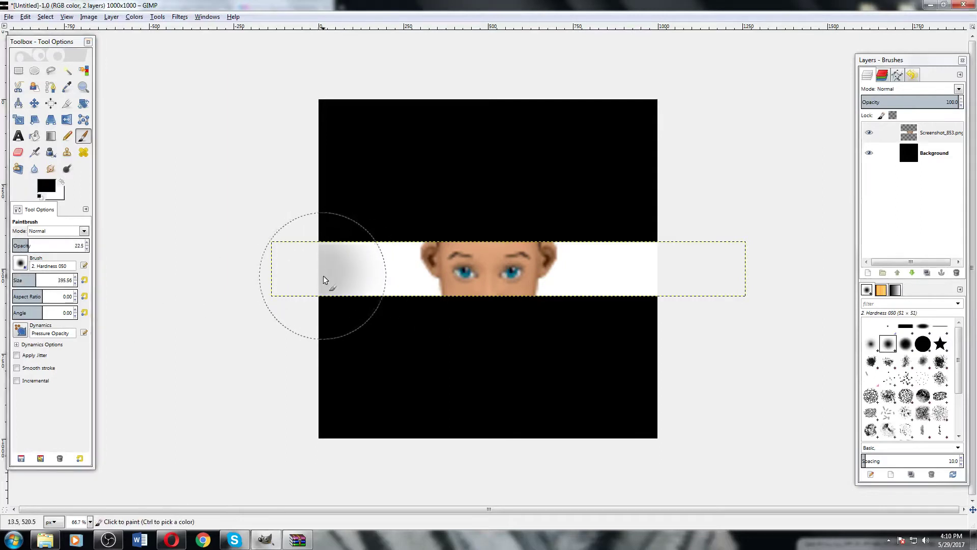
left_click(313, 271)
mouse_move(313, 272)
left_mouse_down()
mouse_move(364, 268)
mouse_move(376, 277)
mouse_move(338, 276)
mouse_move(356, 289)
mouse_move(369, 273)
mouse_move(346, 275)
mouse_move(322, 250)
mouse_move(304, 249)
mouse_move(308, 280)
mouse_move(387, 278)
mouse_move(337, 262)
mouse_move(299, 284)
left_mouse_up()
mouse_move(585, 270)
left_mouse_down()
mouse_move(604, 286)
mouse_move(637, 263)
mouse_move(648, 274)
mouse_move(648, 261)
mouse_move(598, 280)
mouse_move(622, 281)
mouse_move(601, 289)
mouse_move(622, 285)
mouse_move(639, 273)
left_mouse_up()
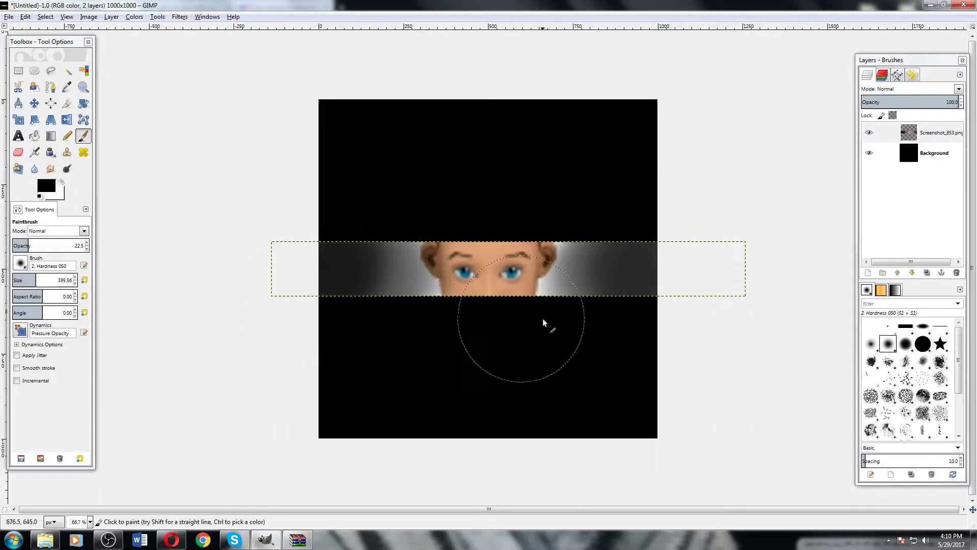
left_click_drag(545, 323, 633, 275)
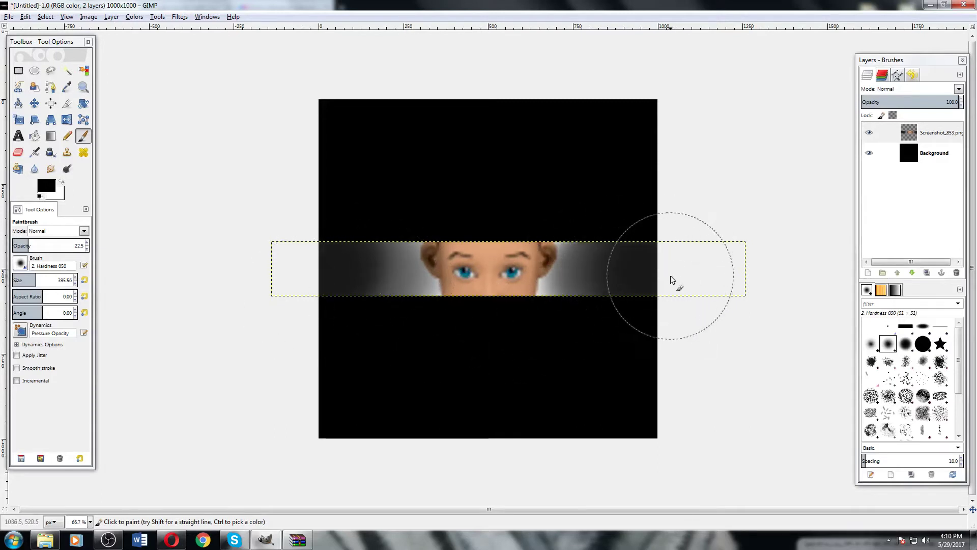
Darken the outer ends of the face strip further with black brush strokes, switching between the Background and screenshot layers.
left_click(917, 153)
mouse_move(642, 265)
left_mouse_down()
mouse_move(635, 285)
mouse_move(656, 257)
mouse_move(657, 268)
mouse_move(656, 251)
left_mouse_up()
left_click(923, 132)
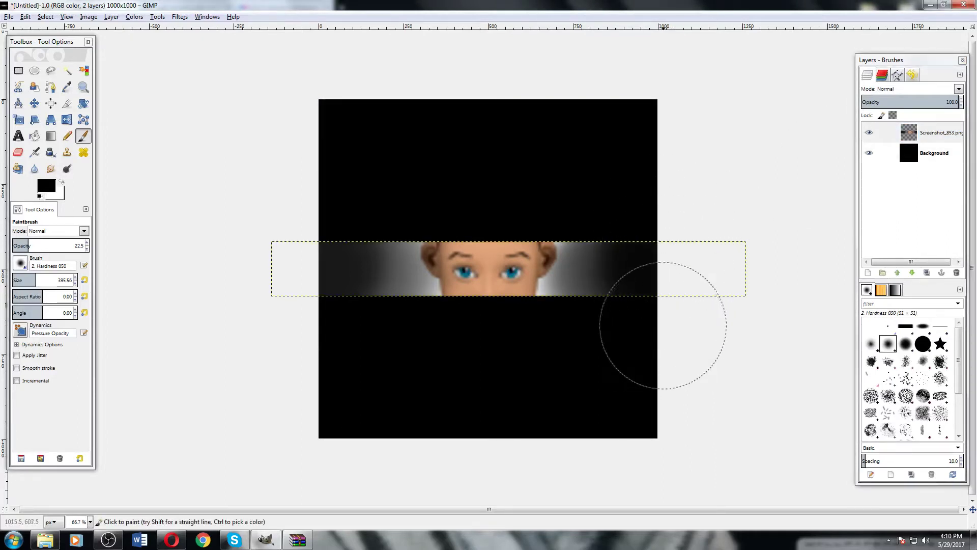
mouse_move(327, 294)
left_mouse_down()
mouse_move(314, 235)
mouse_move(312, 336)
mouse_move(312, 307)
left_mouse_up()
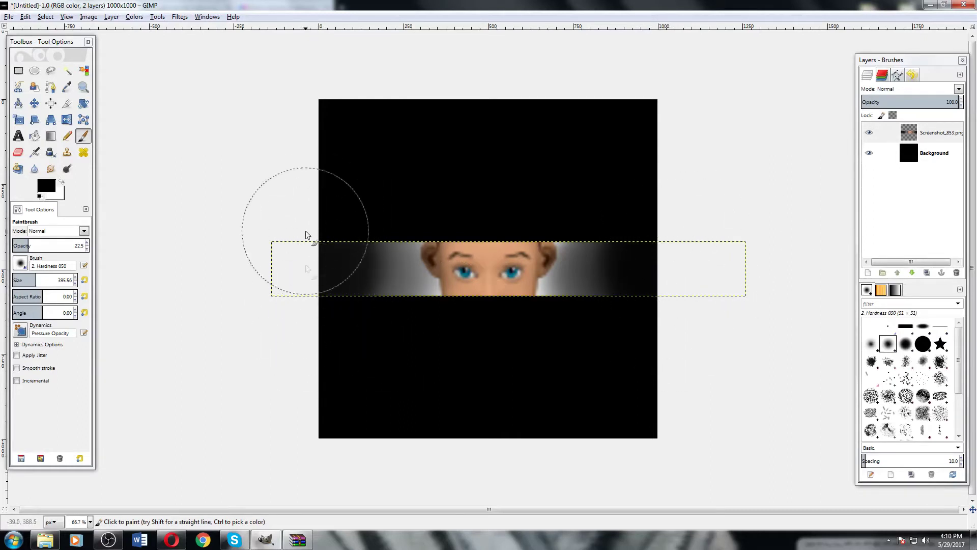
left_click(936, 154)
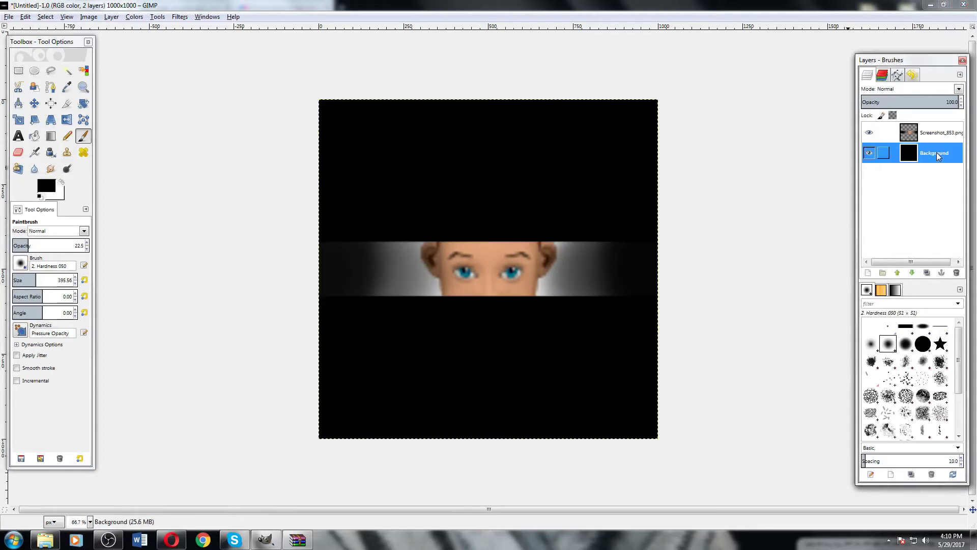
left_click(320, 280)
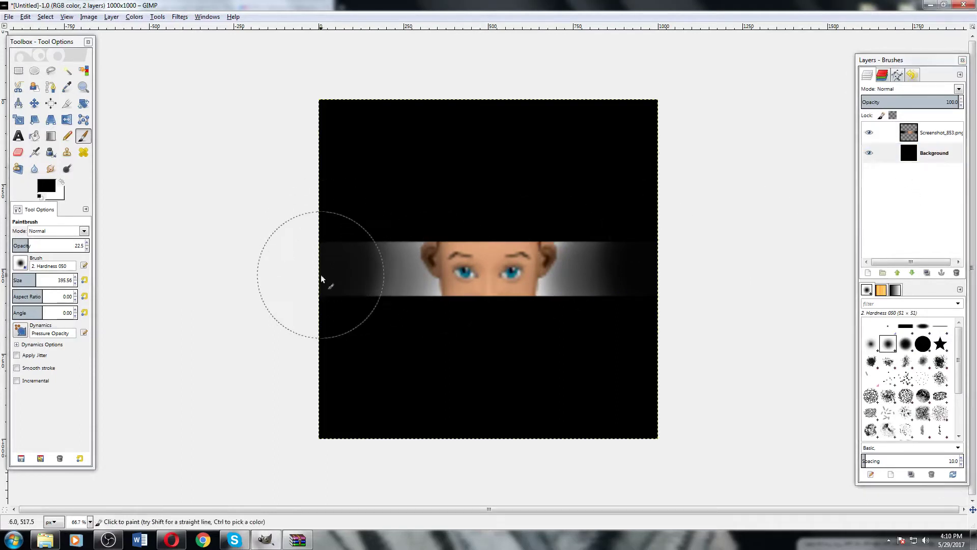
Raise the brush opacity to about 66 and paint the outer ends of the face strip black on the screenshot layer.
left_click_drag(69, 248, 582, 249)
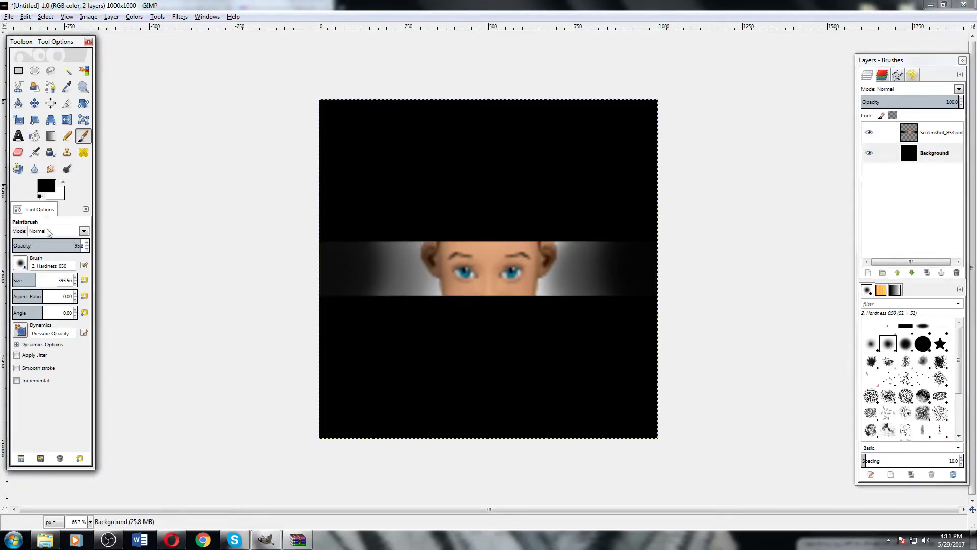
mouse_move(53, 247)
left_mouse_down()
mouse_move(20, 246)
mouse_move(59, 248)
left_mouse_up()
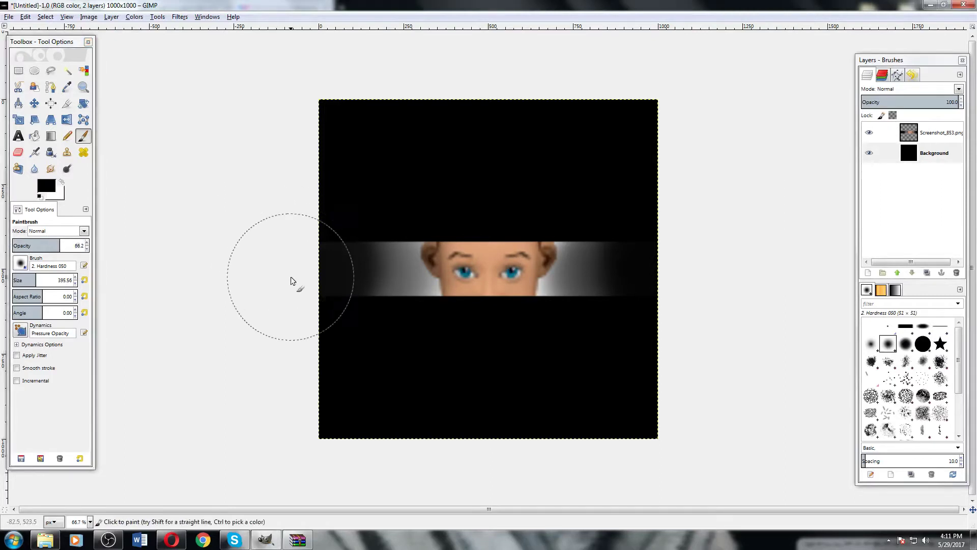
left_click(939, 132)
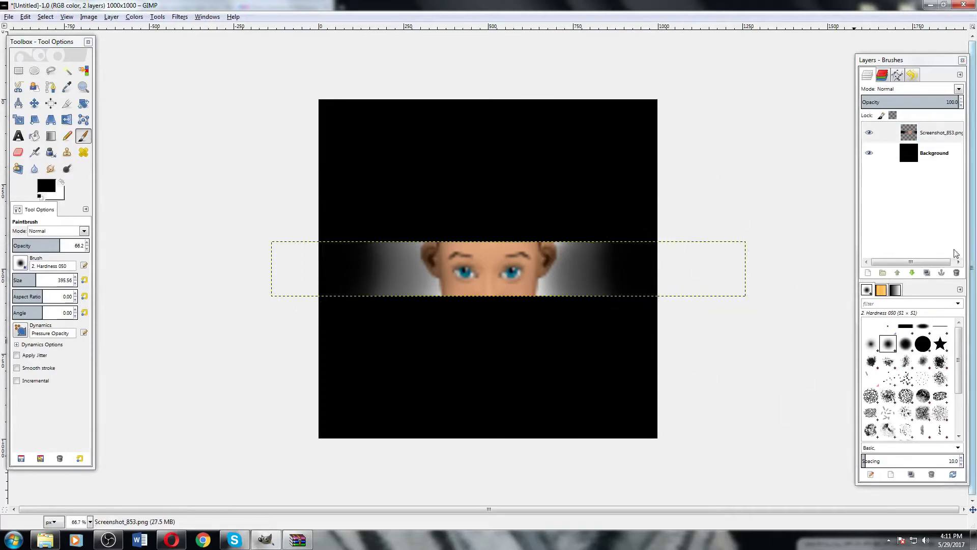
Add a text box about 760 × 133 px above the Background layer, just over the face strip, reading "Who's There".
left_click(940, 153)
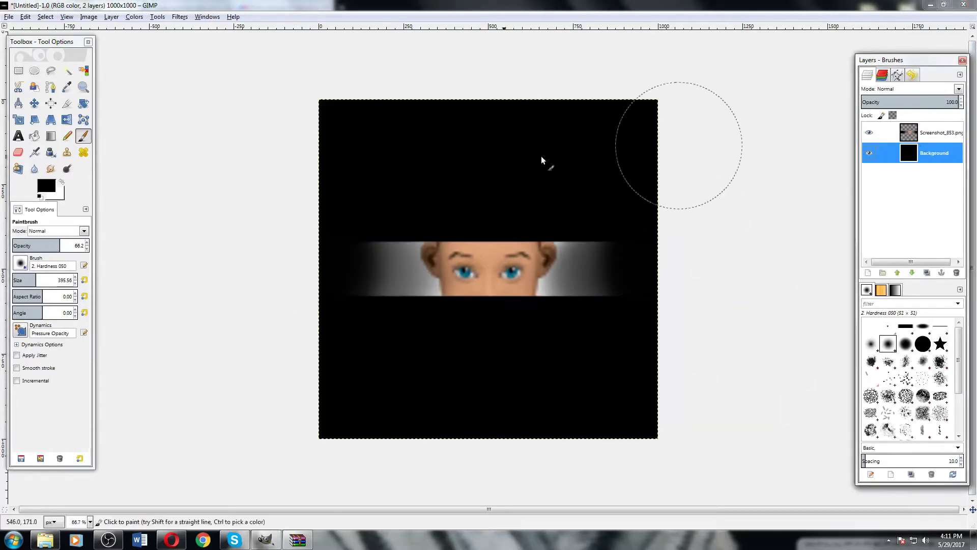
key("t")
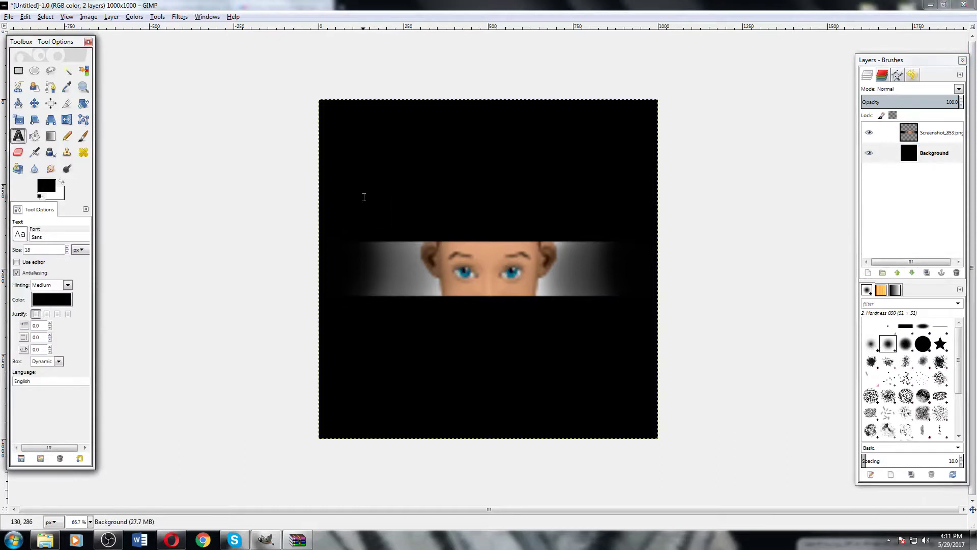
left_click_drag(364, 197, 620, 241)
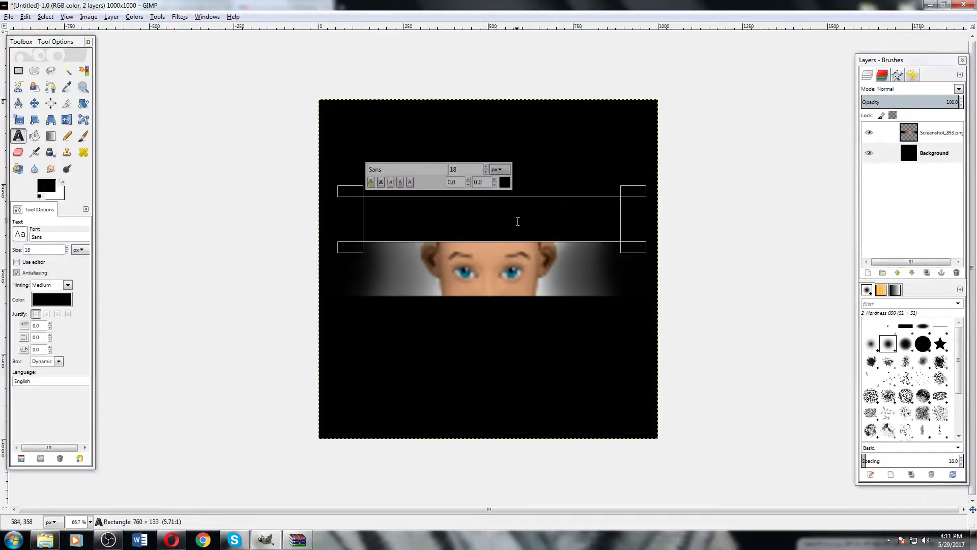
type("Who's The")
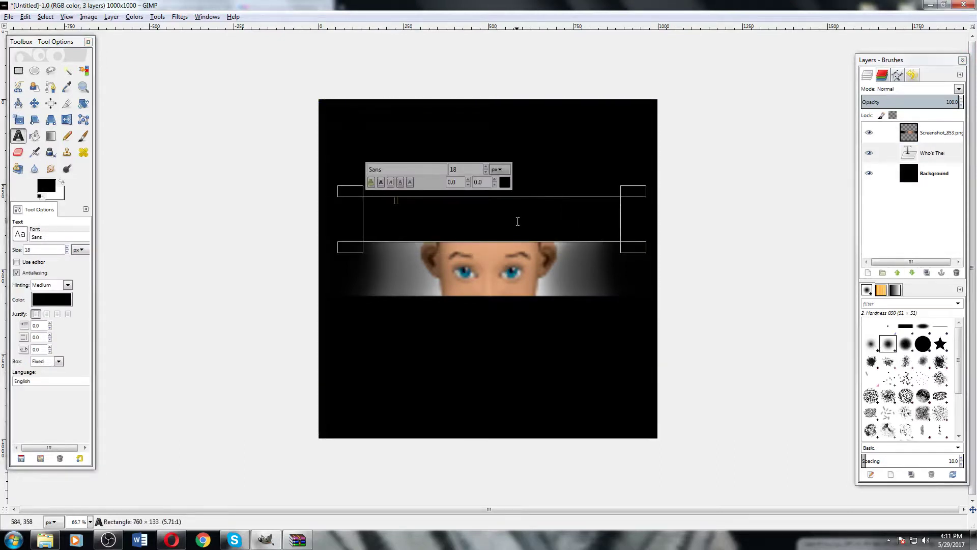
type("re")
Format the whole "Who's There" text as white, 100 px and centre-justified.
key("ctrl+a")
left_click(504, 182)
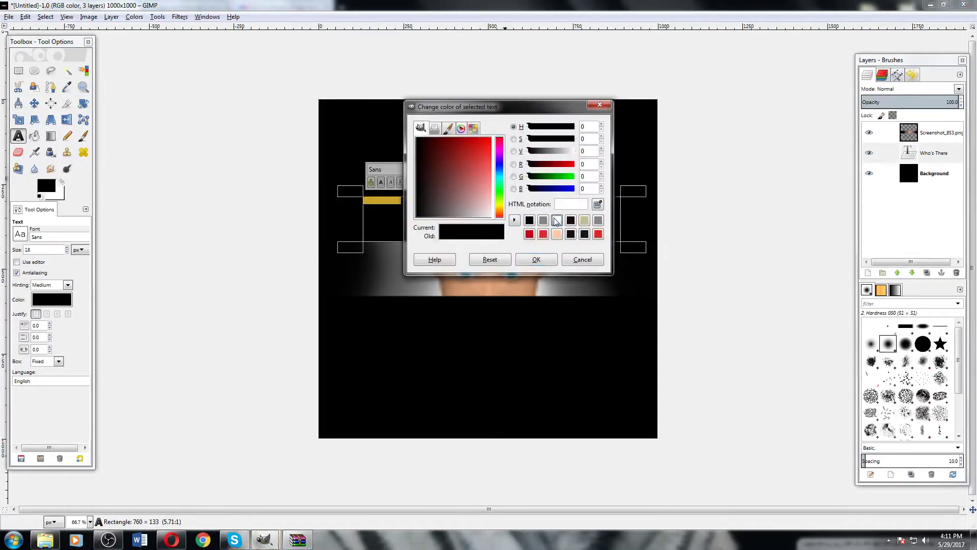
left_click(556, 220)
left_click(536, 259)
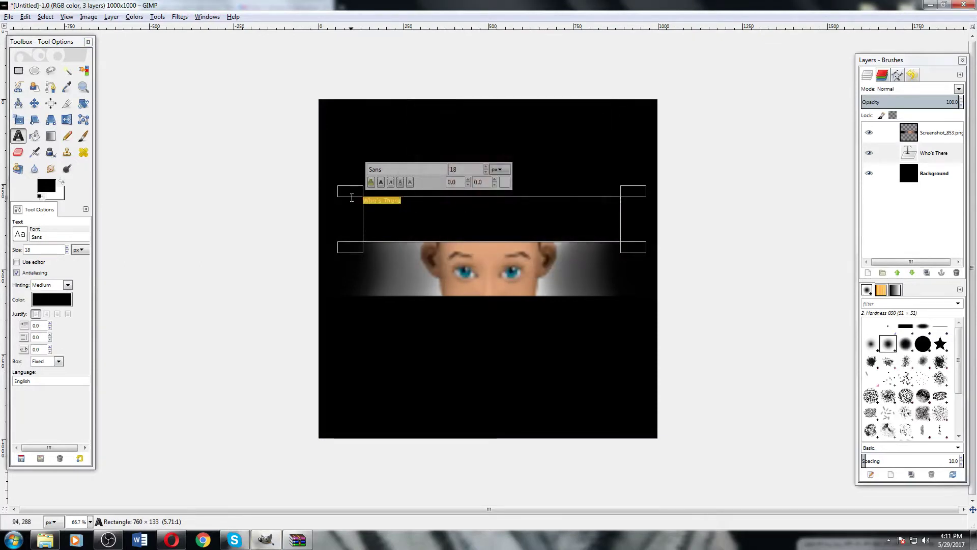
left_click(486, 166)
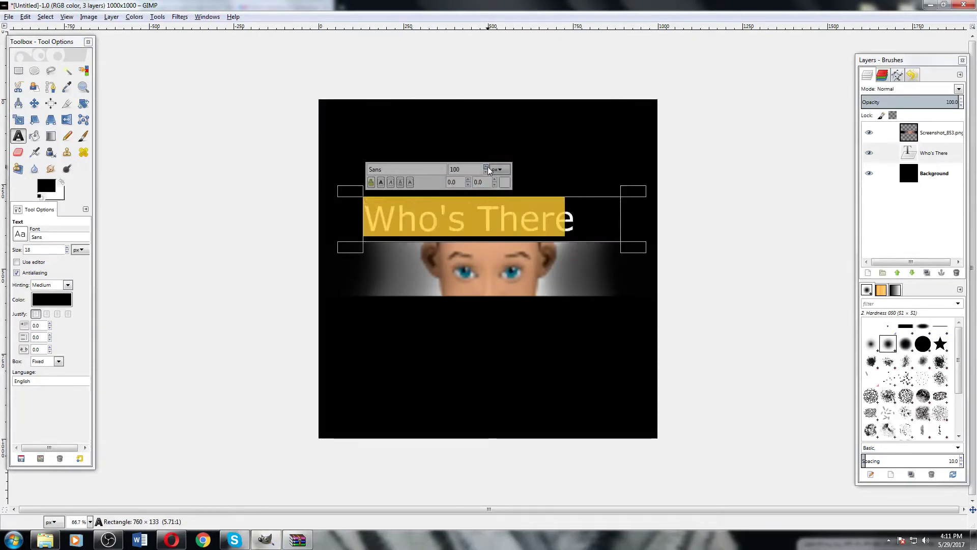
left_click(57, 314)
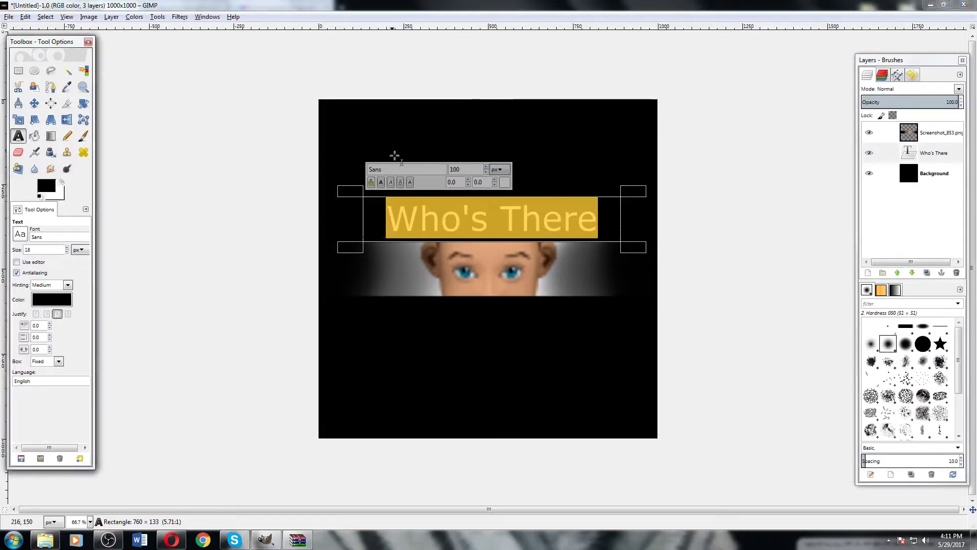
Set the "Who's There" text to the Neou Bold font at 90 px.
double_click(399, 171)
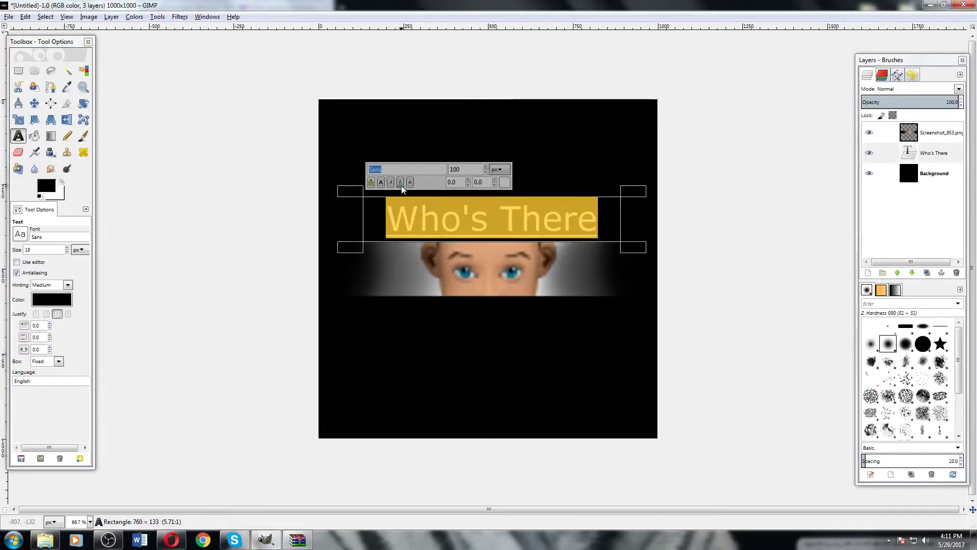
left_click(395, 168)
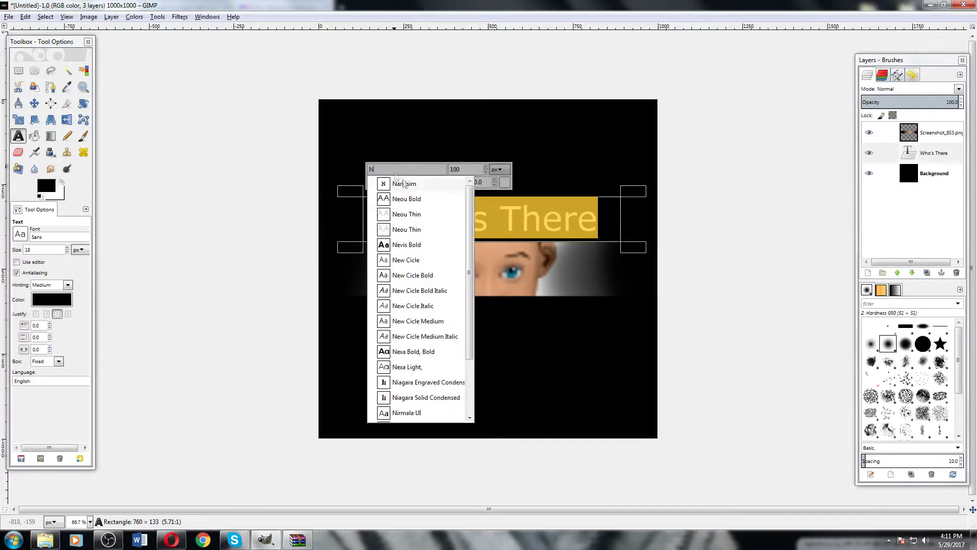
left_click(416, 201)
left_click(476, 212)
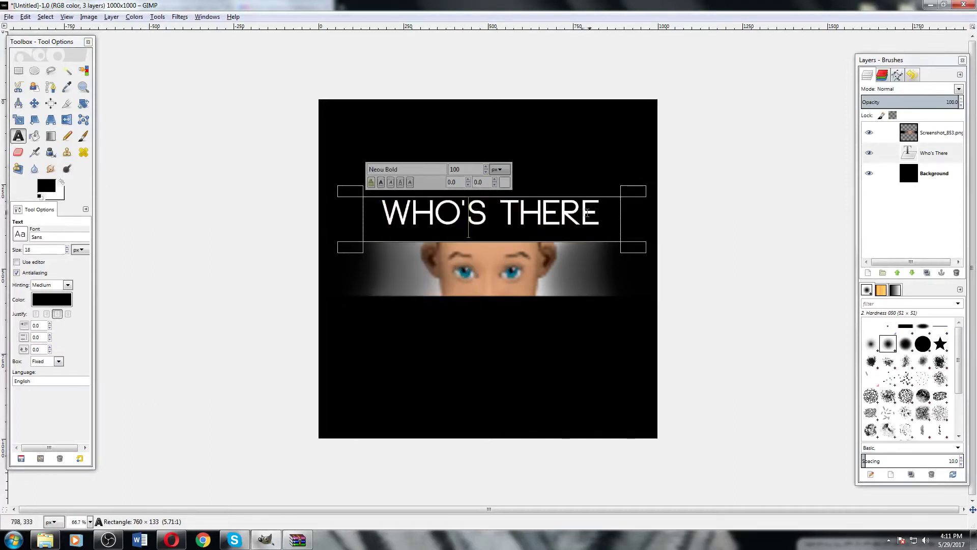
left_click_drag(587, 213, 375, 206)
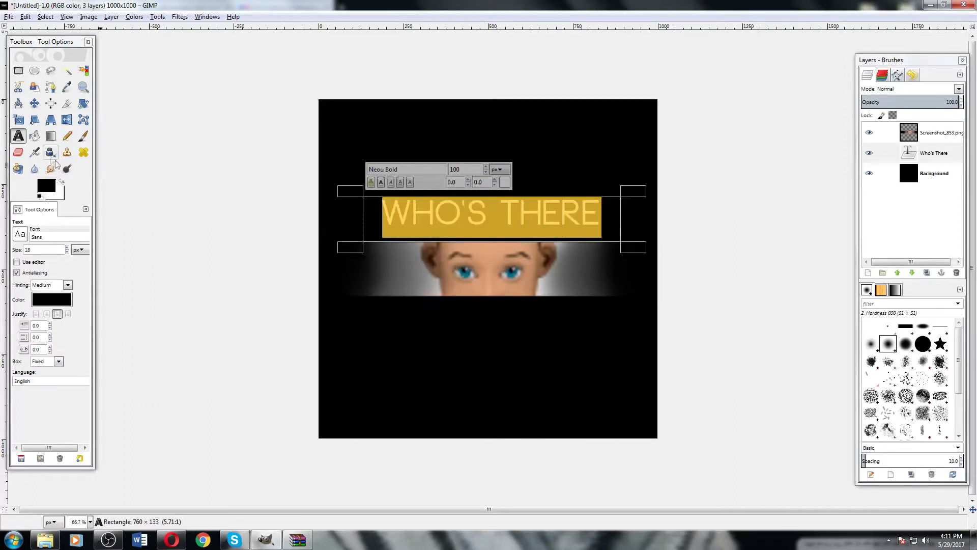
left_click(486, 172)
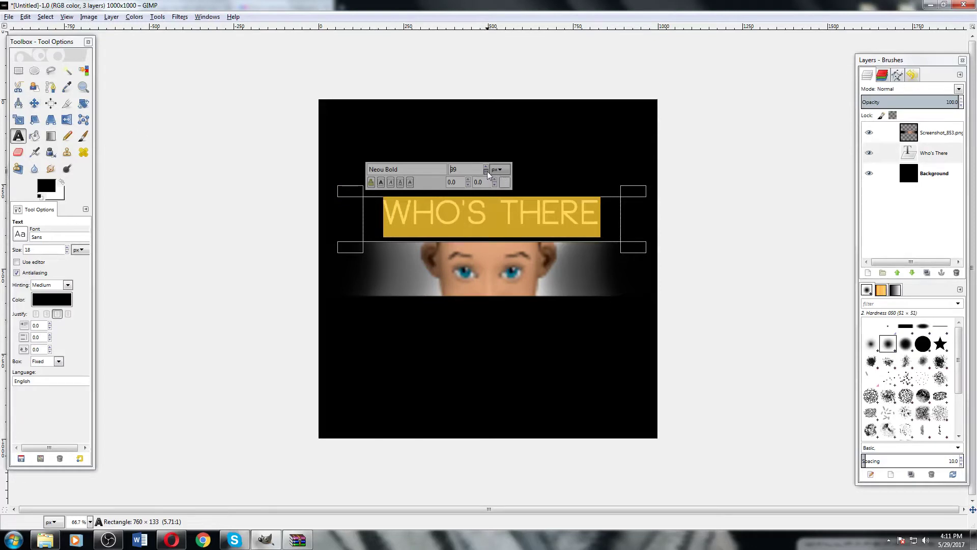
left_click(486, 172)
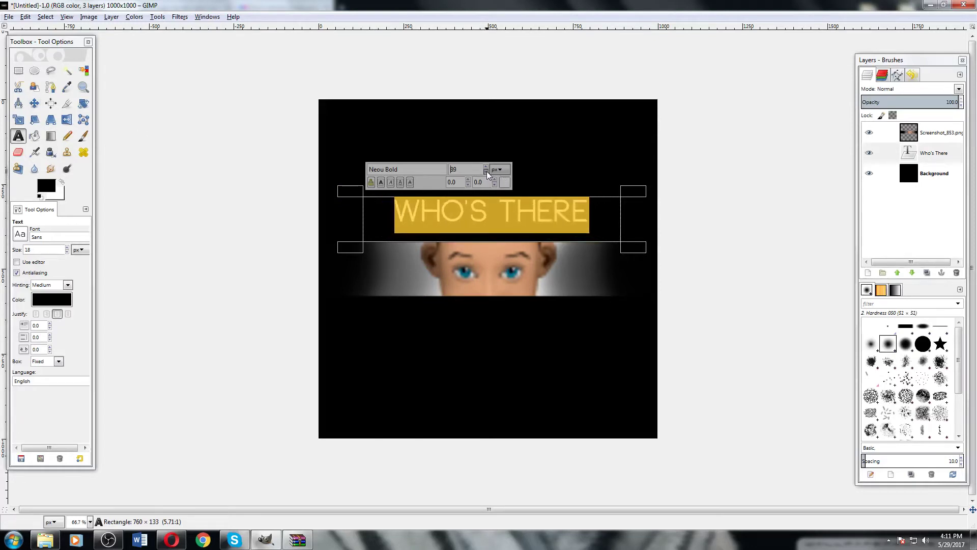
Centre the "Who's There" text layer horizontally on the canvas with the Align tool.
left_click(50, 104)
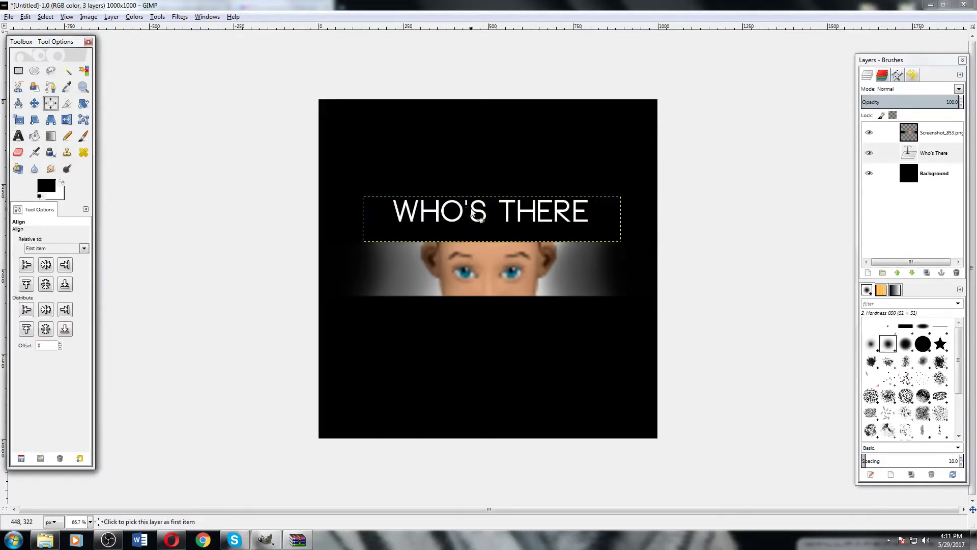
left_click(443, 219)
left_click(48, 268)
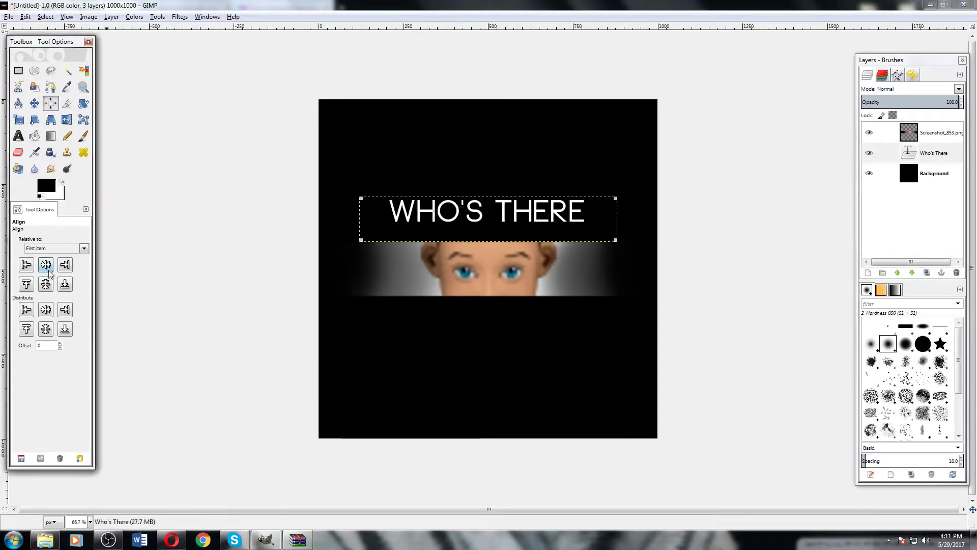
Nudge the "Who's There" text down until it sits directly on the upper edge of the face strip.
left_click(34, 103)
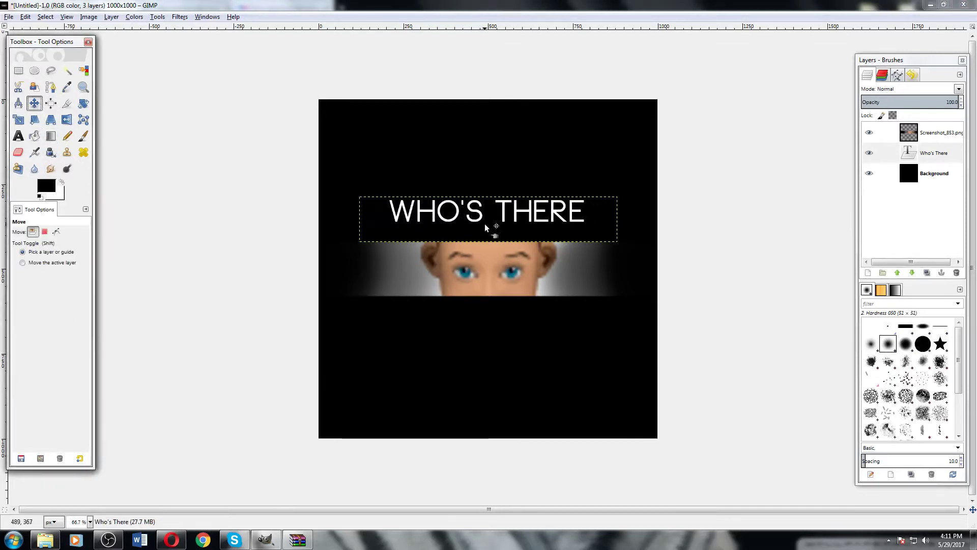
key("Down")
key("Down")
key("Down")
key("Down")
key("Down")
key("Down")
key("Down")
key("Down")
key("Down")
key("Down")
key("Down")
key("Down")
key("Down")
key("Down")
key("Down")
key("Down")
key("Down")
key("Down")
key("Down")
key("Down")
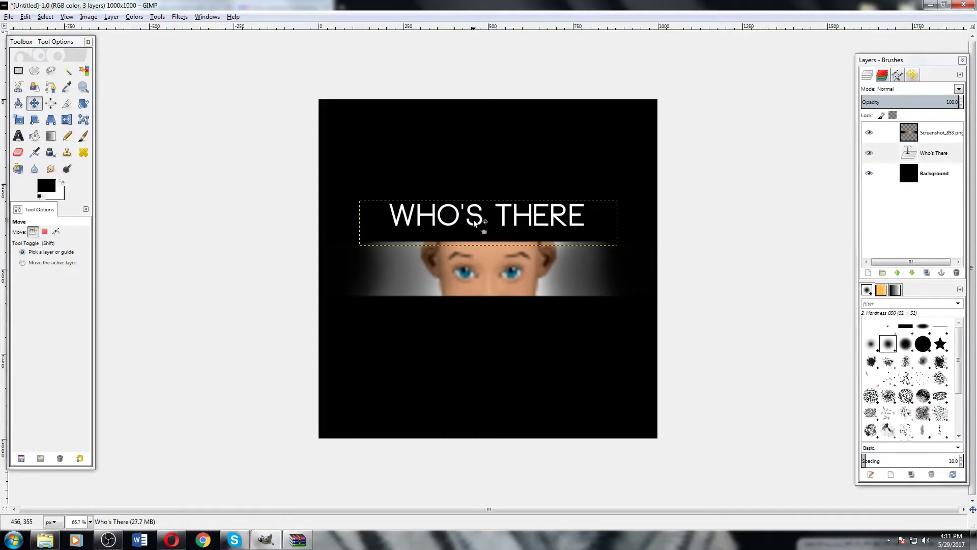
key("Down")
key("Down")
key("Down")
key("Down")
key("Down")
key("Down")
key("Down")
key("Down")
key("Down")
key("Down")
key("Down")
key("Down")
key("Down")
key("Down")
key("Down")
key("Down")
key("Down")
key("Down")
key("Down")
key("Down")
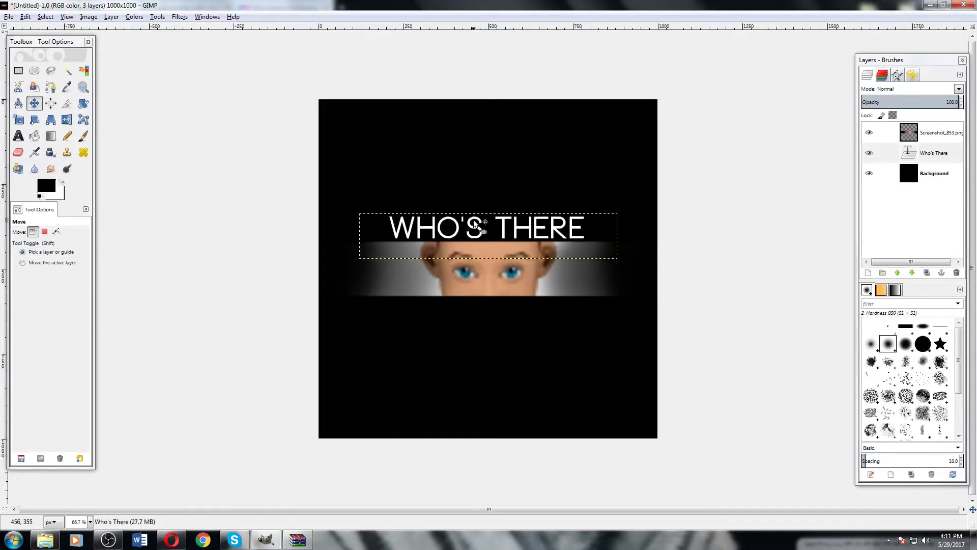
key("Down")
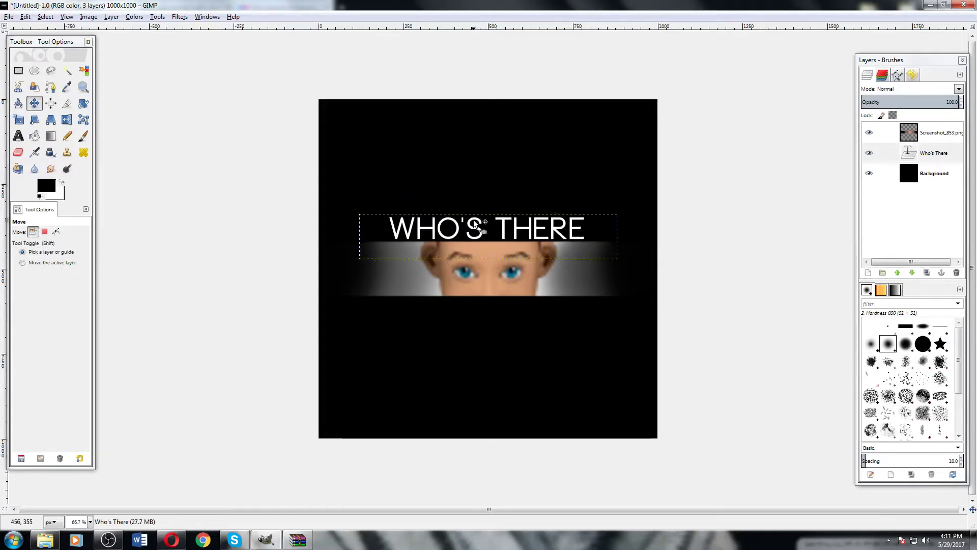
Add a text box about 316 × 144 px below the face strip containing "?".
key("t")
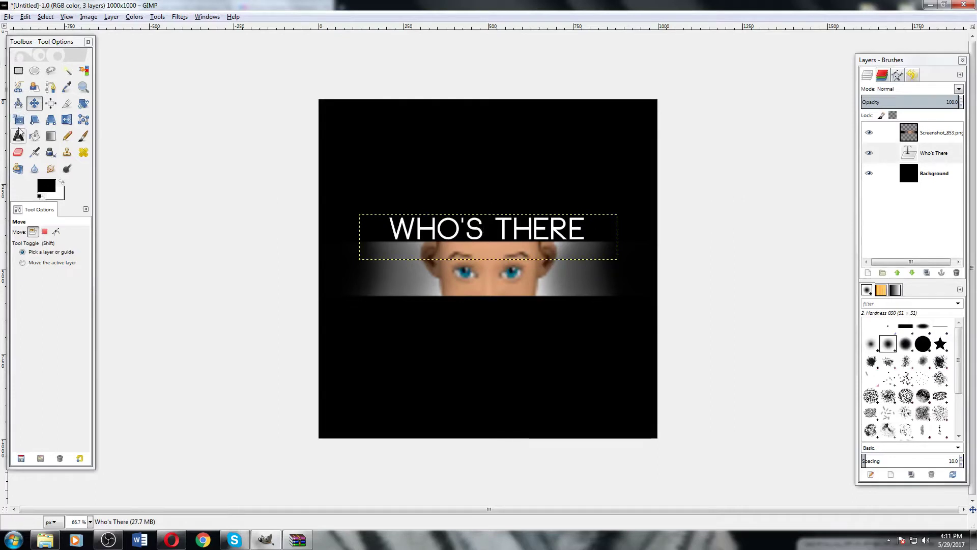
left_click_drag(436, 305, 542, 354)
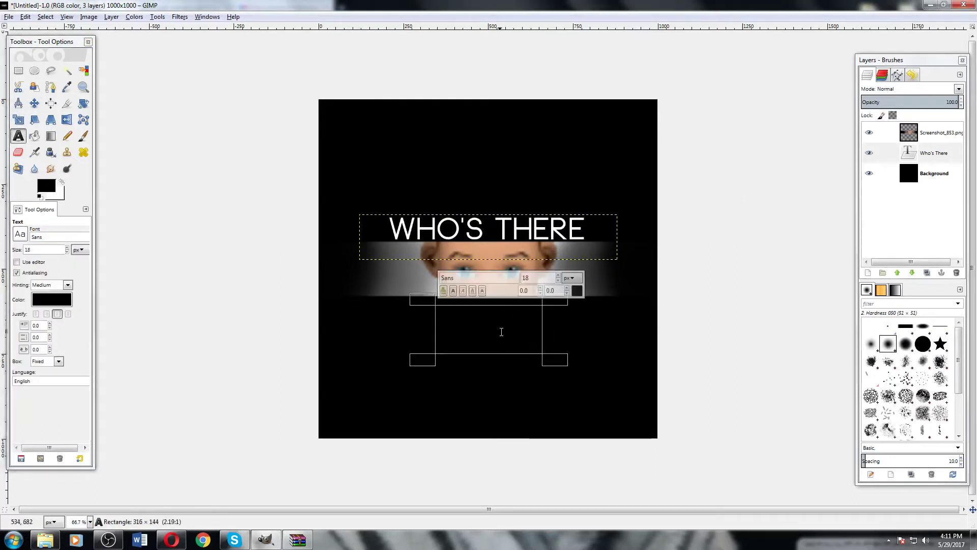
type("?")
Format the question mark as white Neou Bold text at 90 px.
left_click(577, 290)
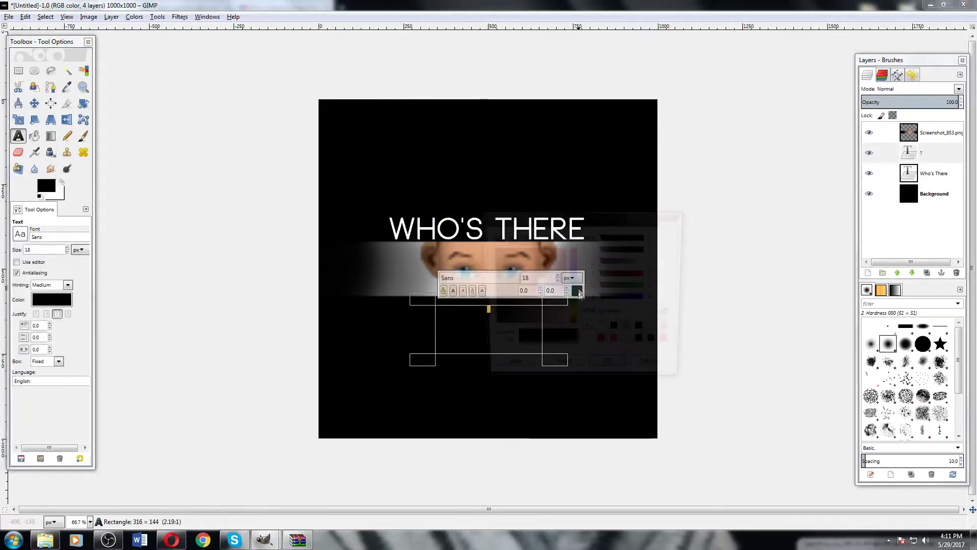
left_click(603, 331)
left_click(609, 369)
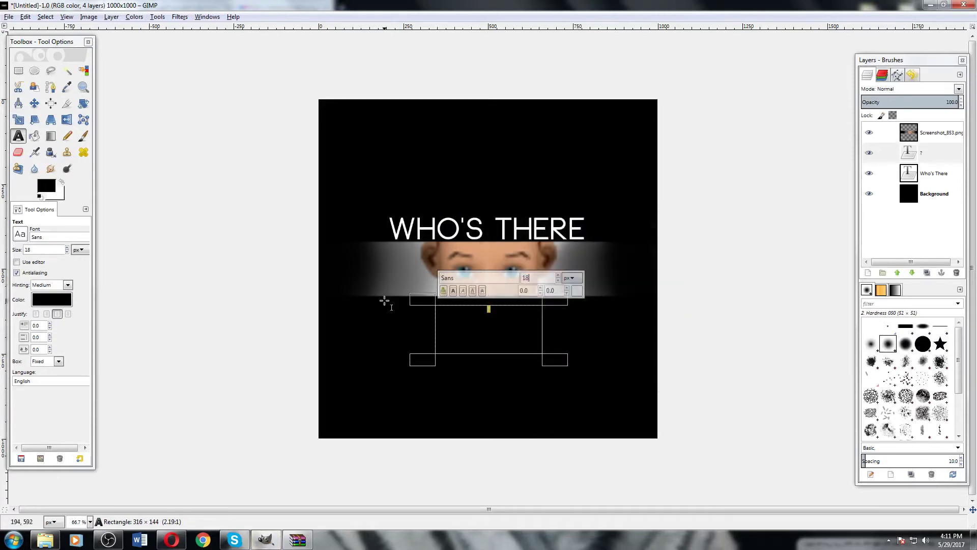
type("90")
double_click(465, 277)
left_click(482, 306)
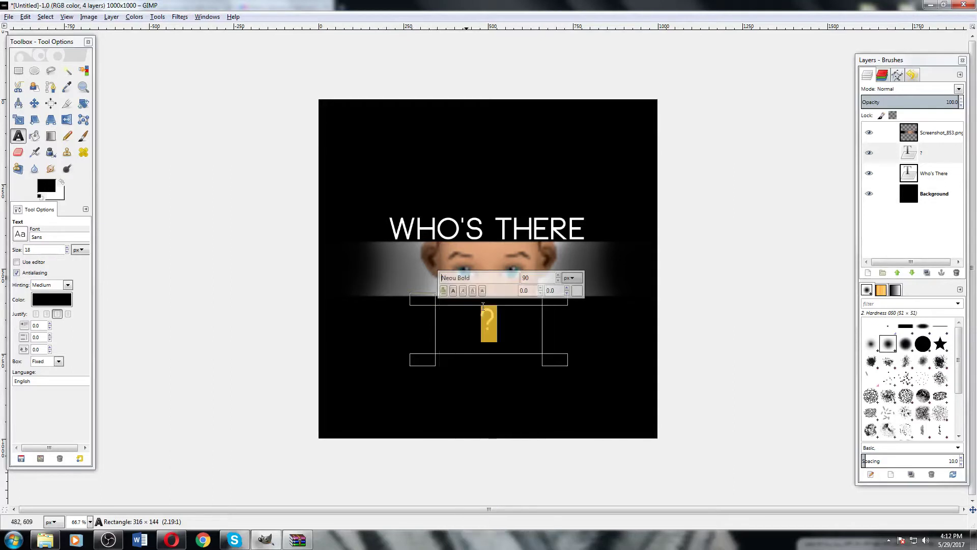
left_click(505, 328)
Centre the question mark layer horizontally on the canvas and move it up to just beneath the face strip.
left_click(34, 104)
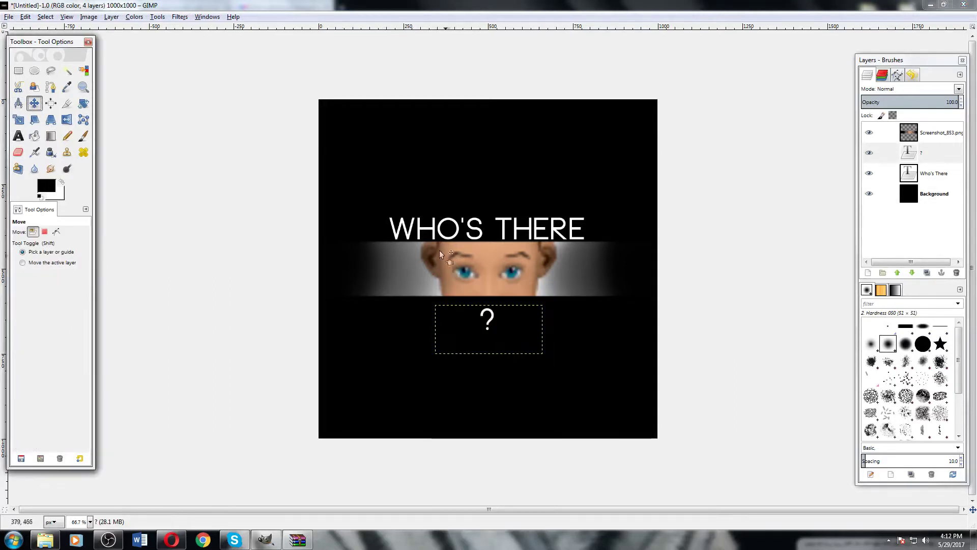
key("q")
left_click(488, 324)
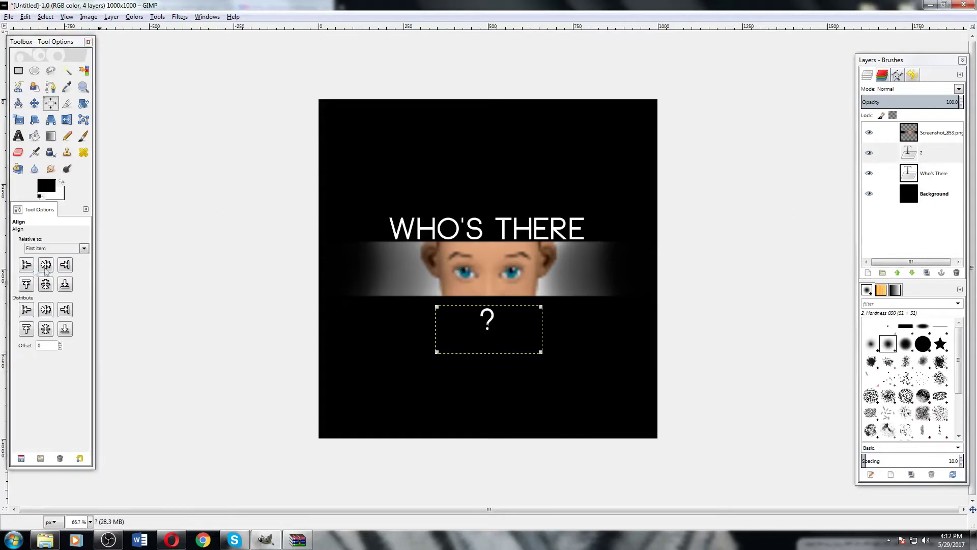
left_click(34, 104)
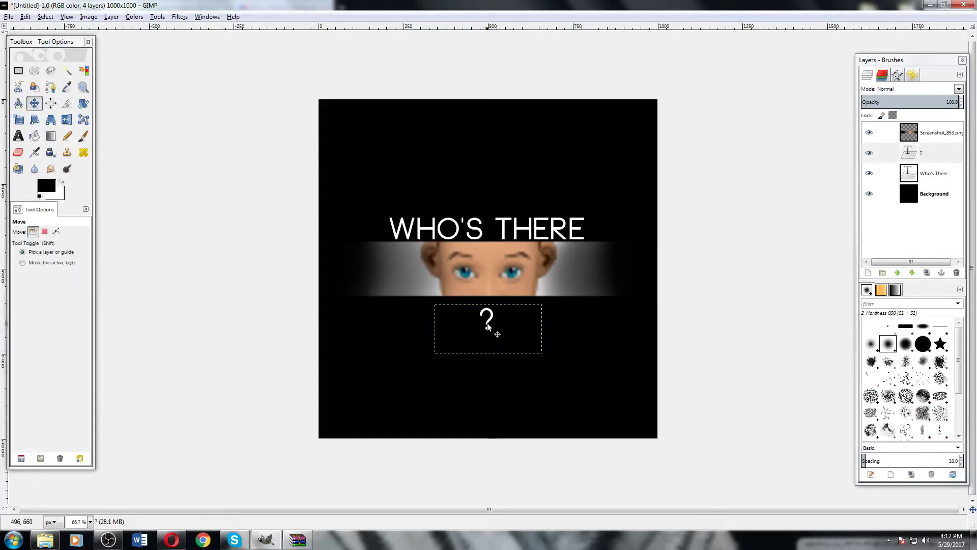
left_click_drag(488, 326, 487, 319)
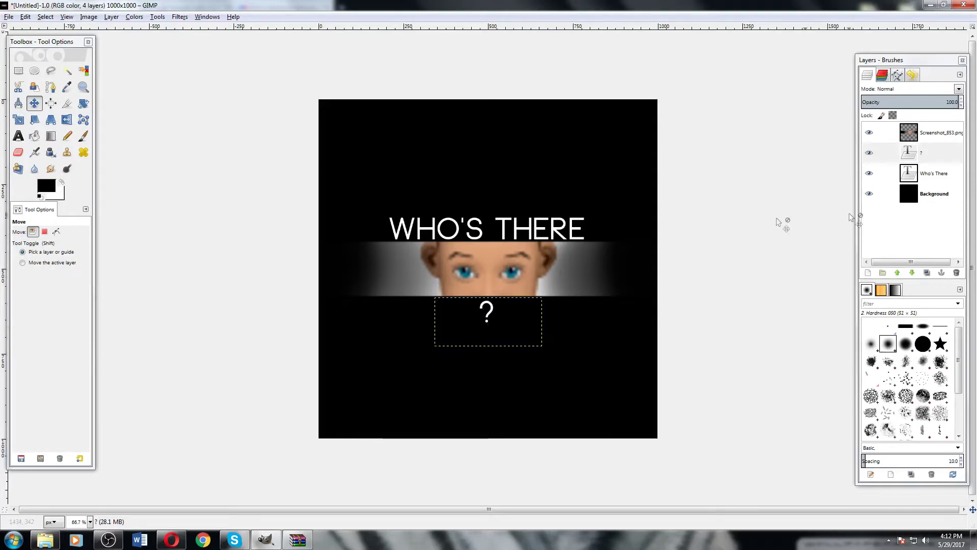
Flatten the image into a single layer and rename that layer Whos There.
left_click(885, 194)
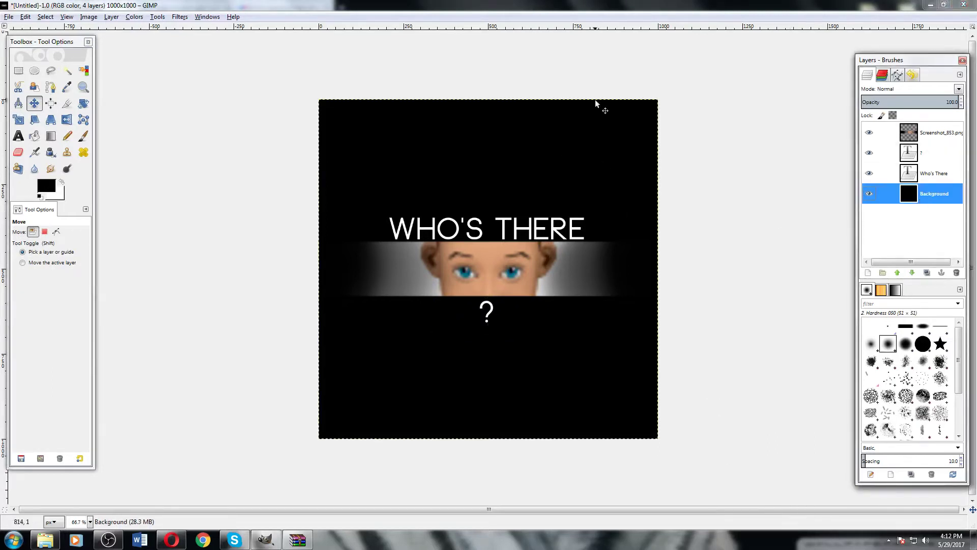
left_click(45, 105)
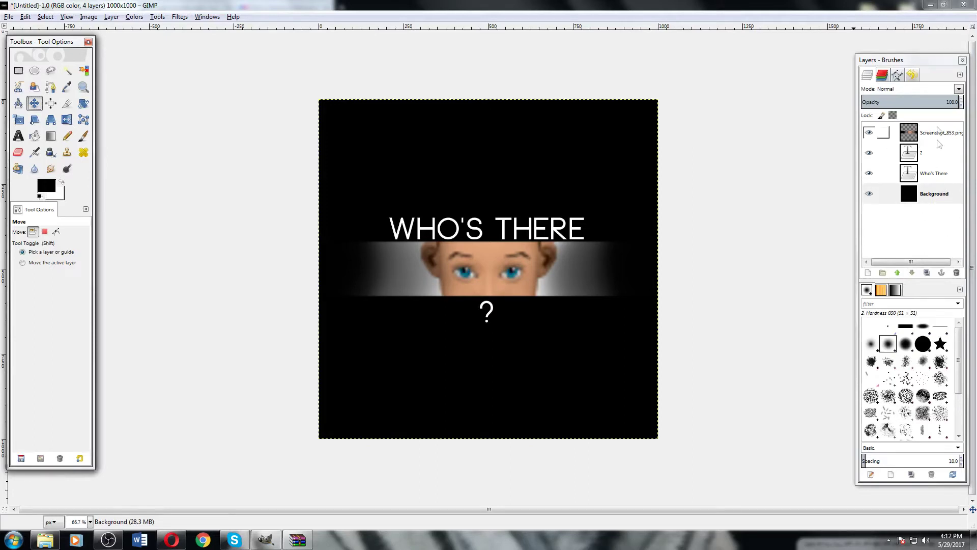
right_click(895, 219)
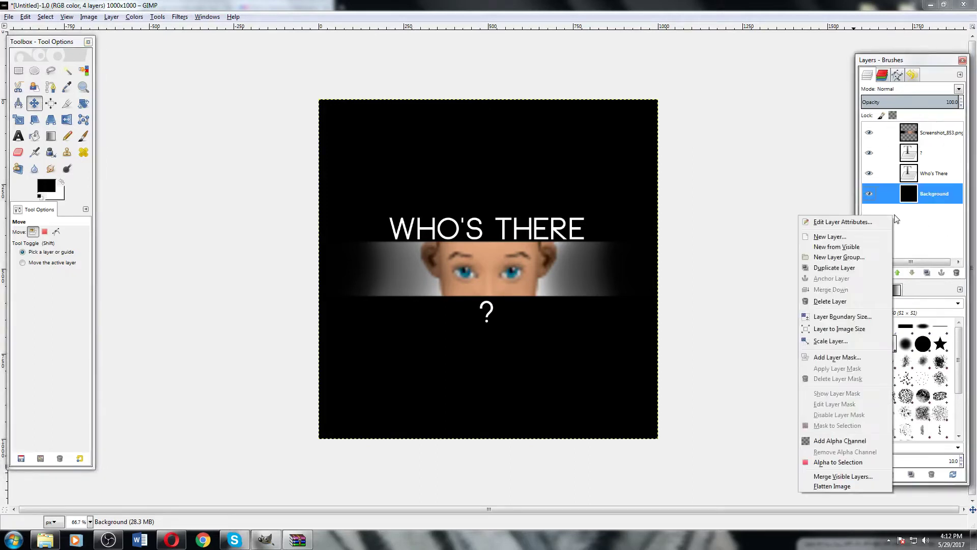
left_click(843, 487)
double_click(932, 132)
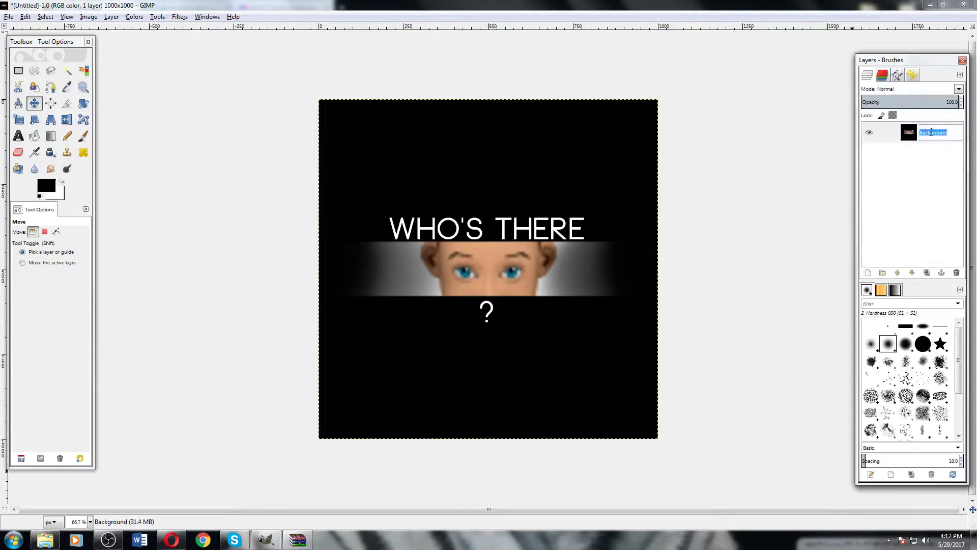
type("Whos There")
key("Return")
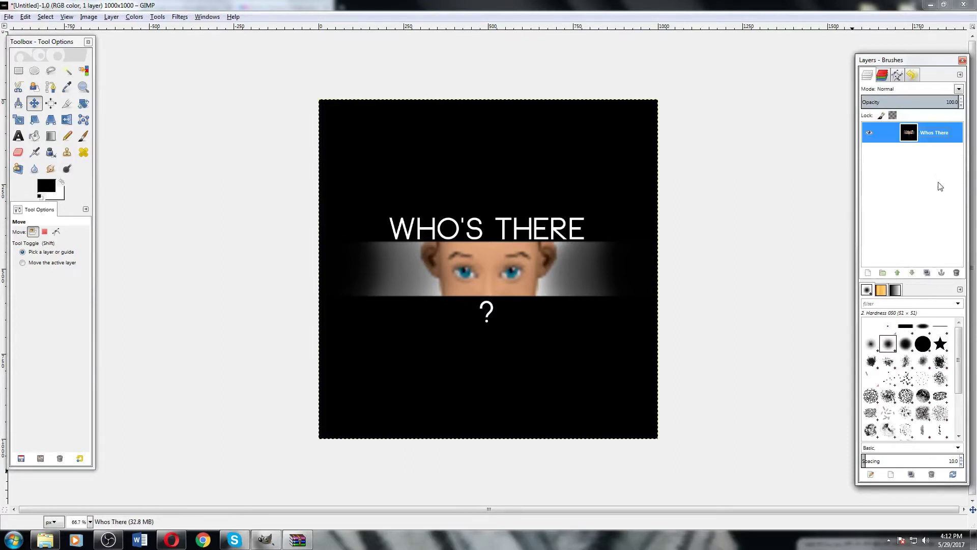
Add a transparent 1000 × 1000 px layer named Background and place it beneath the Whos There layer.
right_click(904, 168)
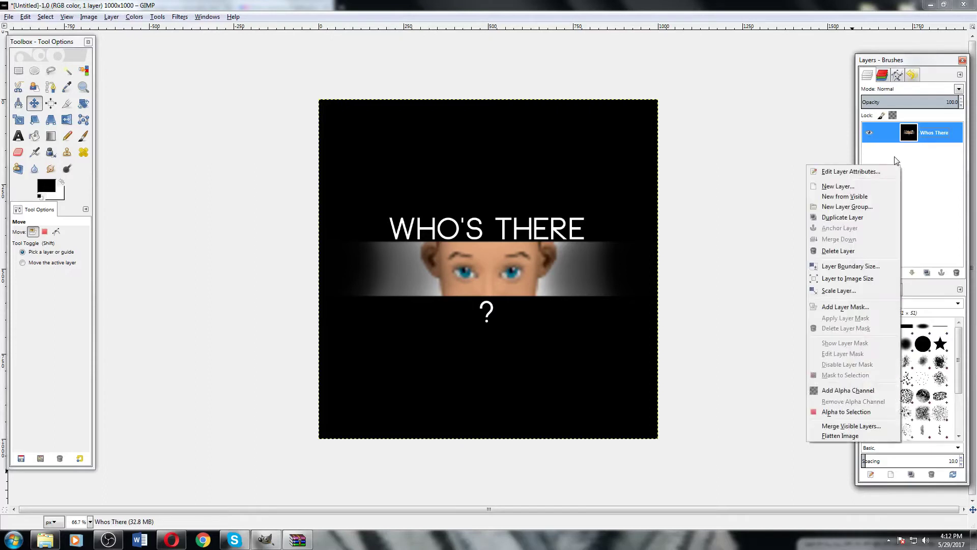
left_click(848, 186)
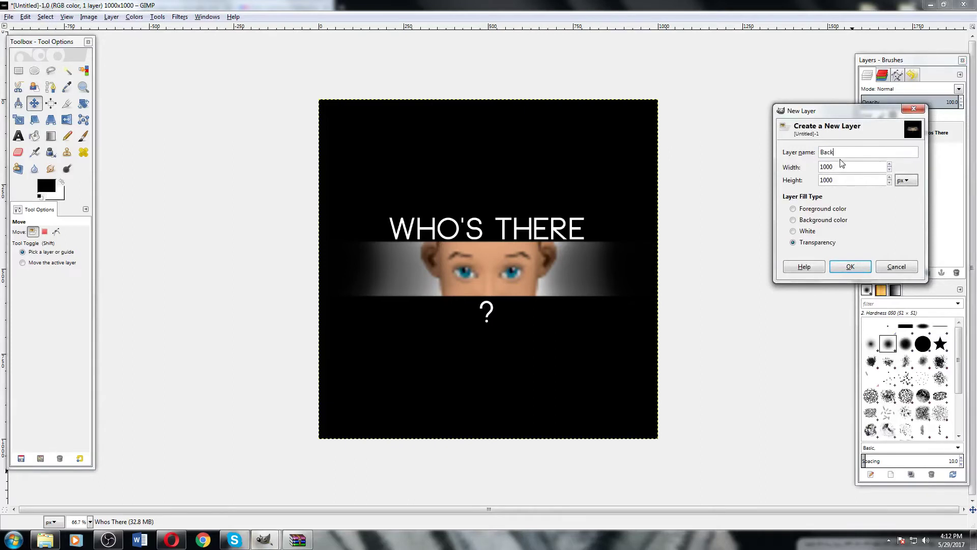
left_click(842, 263)
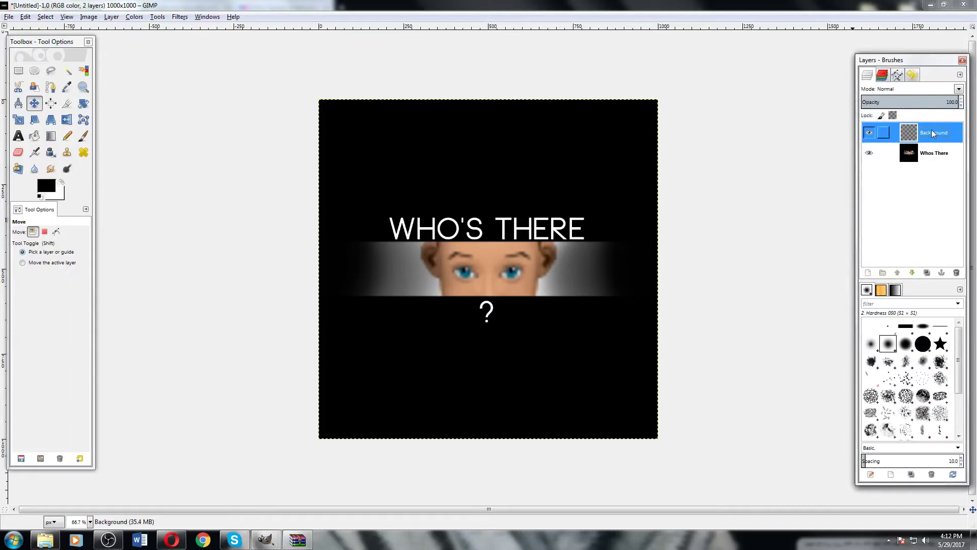
left_click_drag(933, 134, 939, 170)
left_click(937, 133)
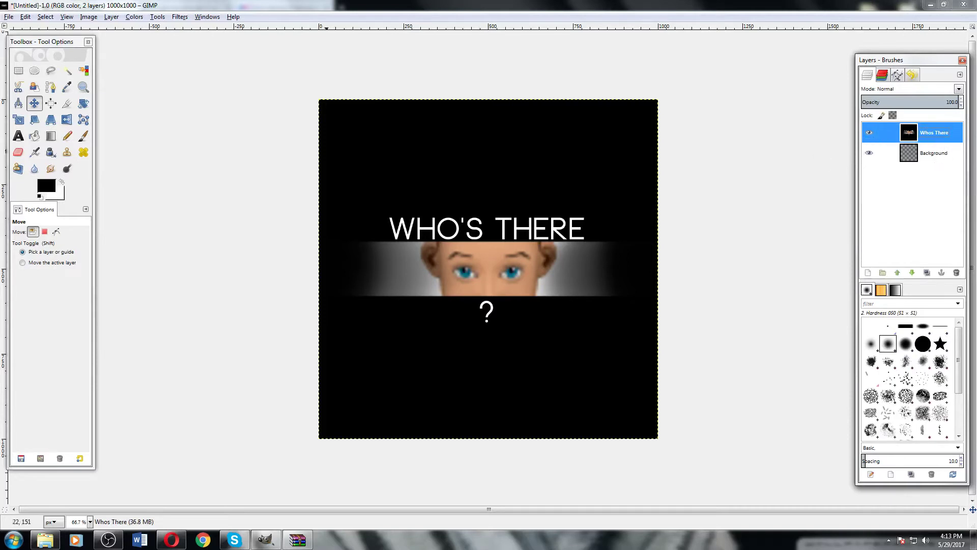
Scale the Whos There layer to 1000 × 1500 px with its proportions unlocked.
left_click(18, 120)
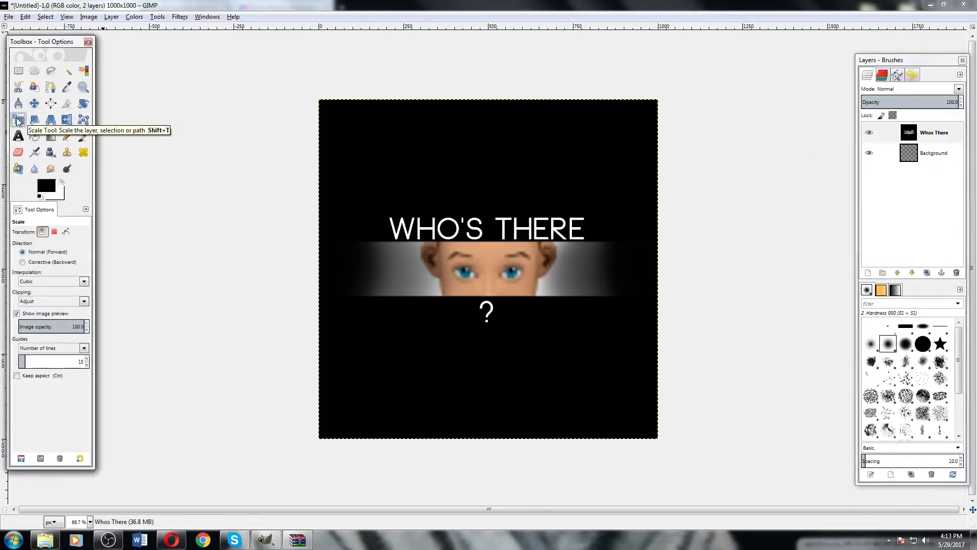
key("Tab")
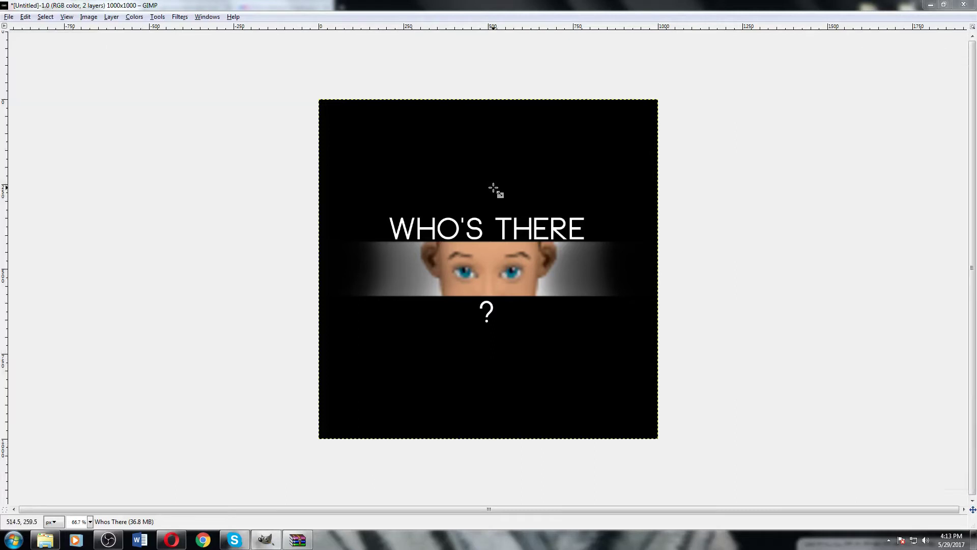
left_click(495, 190)
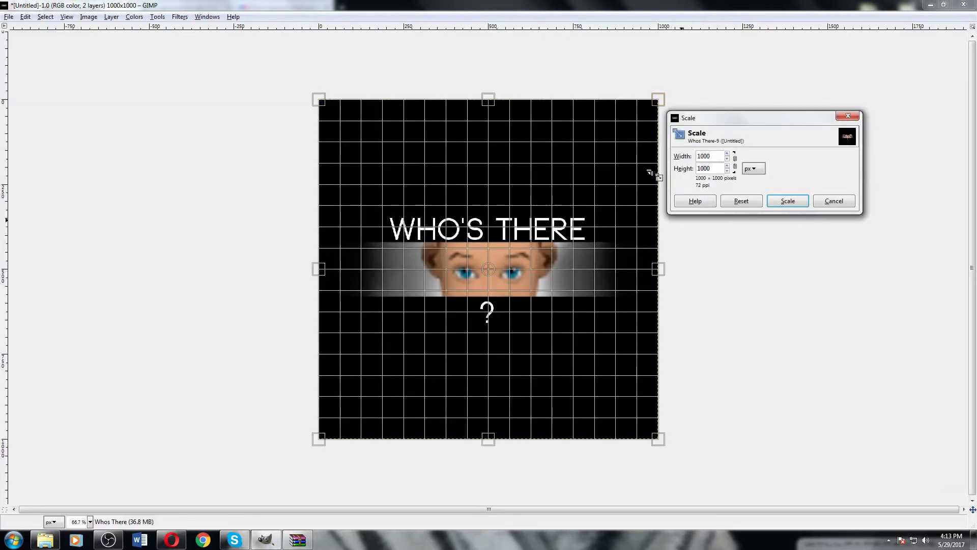
left_click(736, 168)
left_click(710, 169)
type("0")
left_click(727, 172)
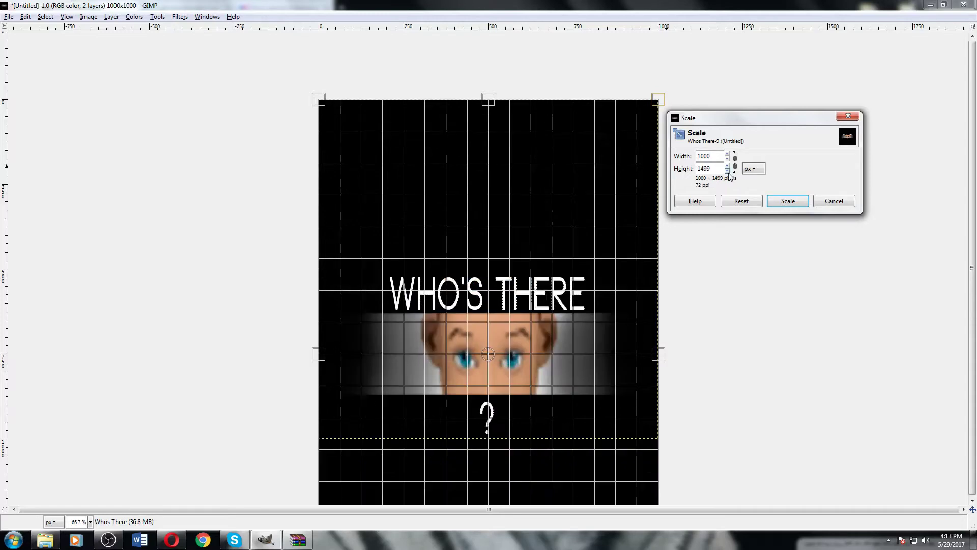
left_click(727, 166)
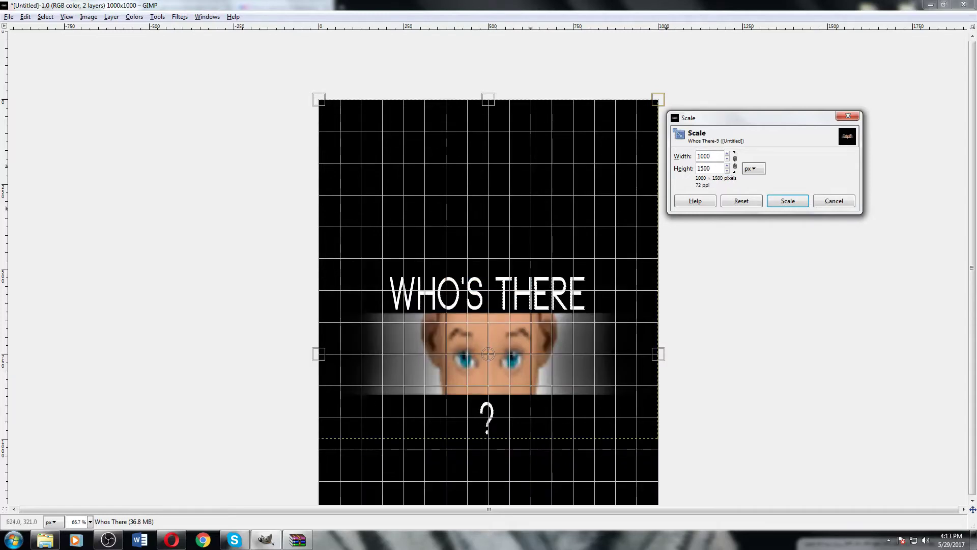
left_click(795, 203)
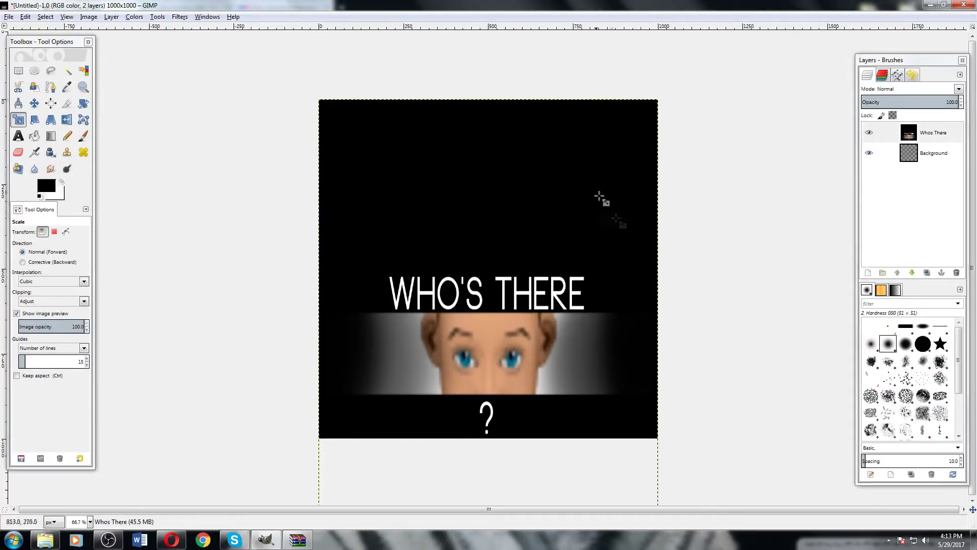
Rotate the Whos There layer 45° clockwise about its centre.
left_click(925, 159)
left_click(933, 133)
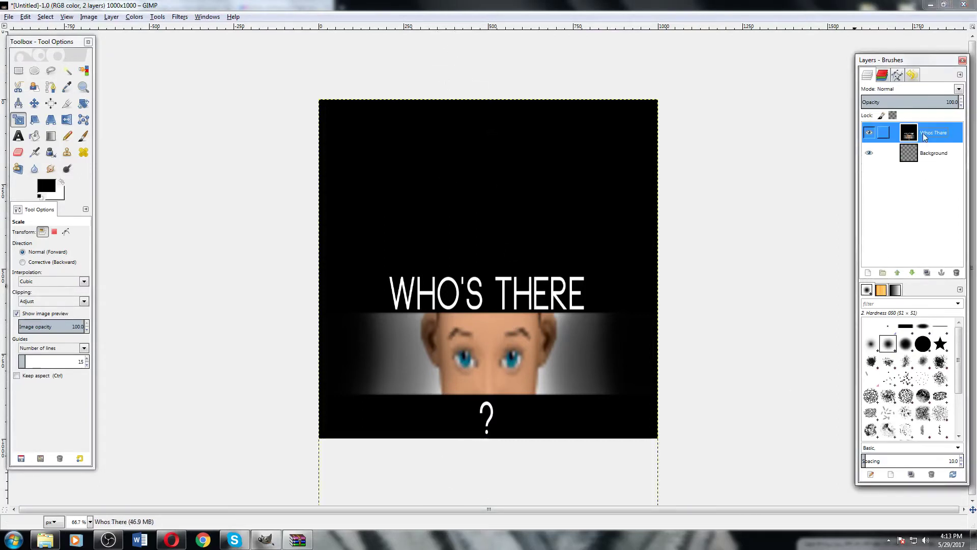
left_click(84, 104)
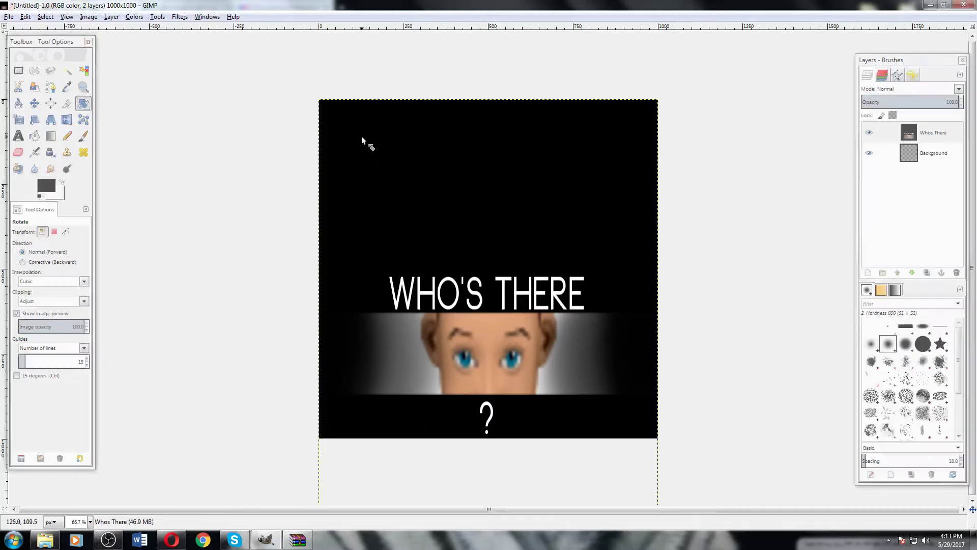
key("Tab")
left_click(364, 136)
left_click_drag(400, 135, 538, 148)
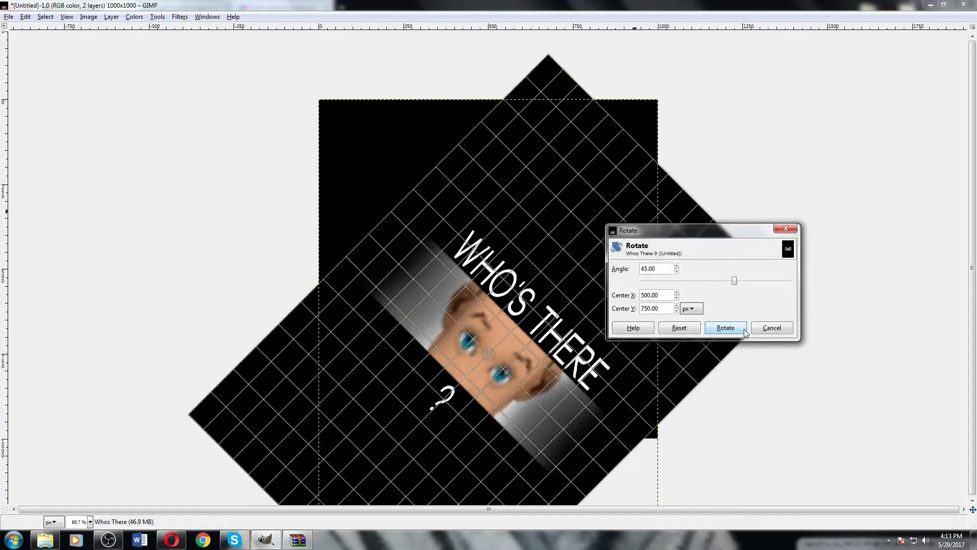
left_click(726, 328)
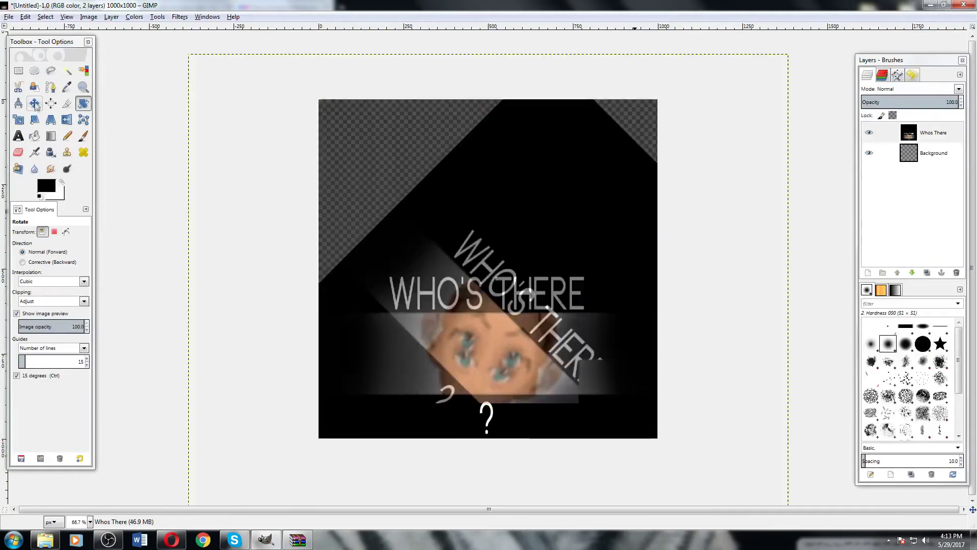
Scale the rotated Whos There layer down proportionally to 1000 × 1000 px.
left_click(34, 103)
left_click(19, 119)
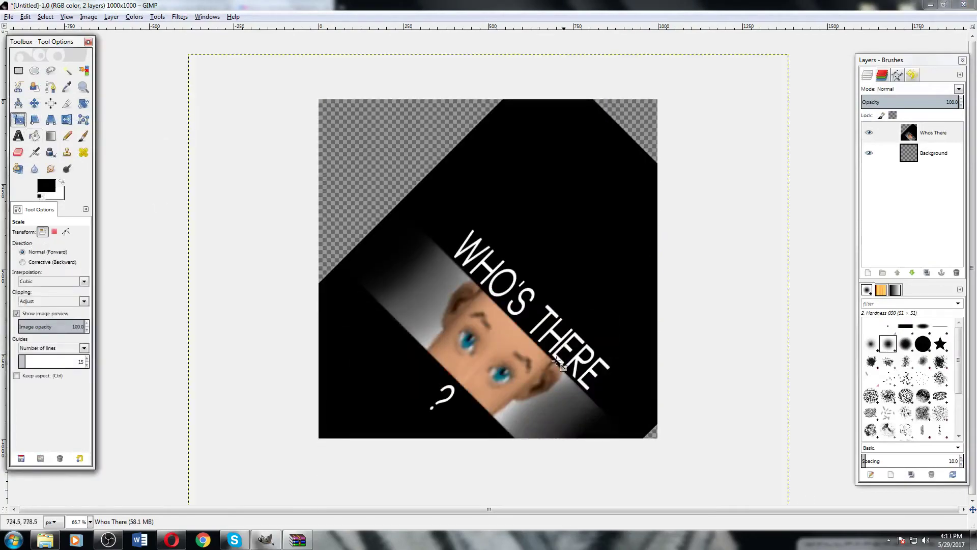
left_click(637, 413)
left_click_drag(636, 413, 208, 153)
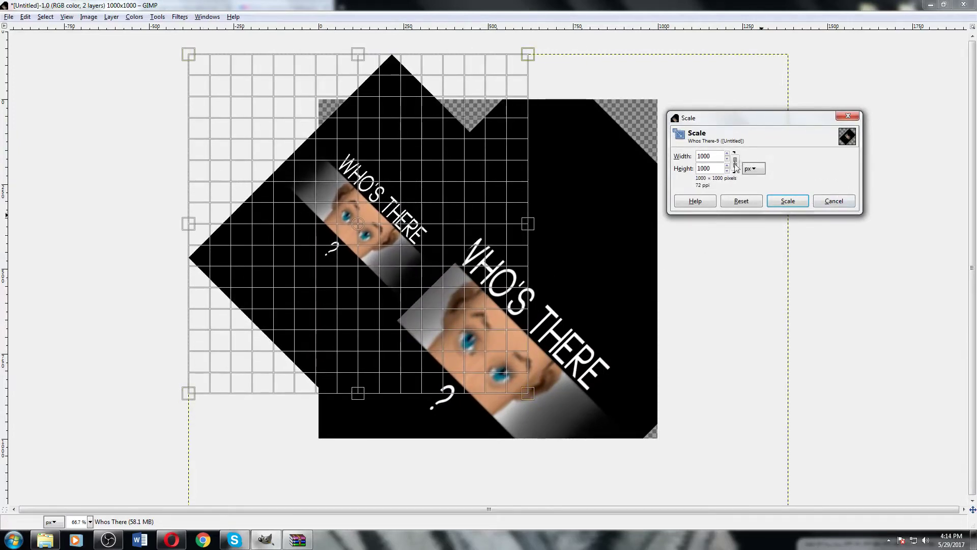
left_click(787, 201)
key("Tab")
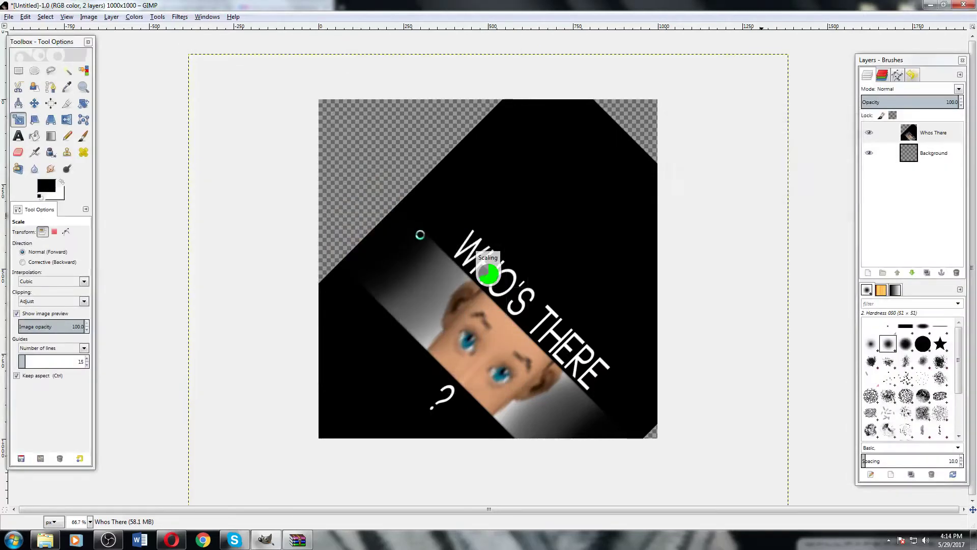
Move the Whos There layer onto the canvas so that its boundary lines up exactly with the canvas edges.
left_click(34, 103)
left_click_drag(340, 258, 481, 305)
scroll(720, 105, "up", 4, "ctrl")
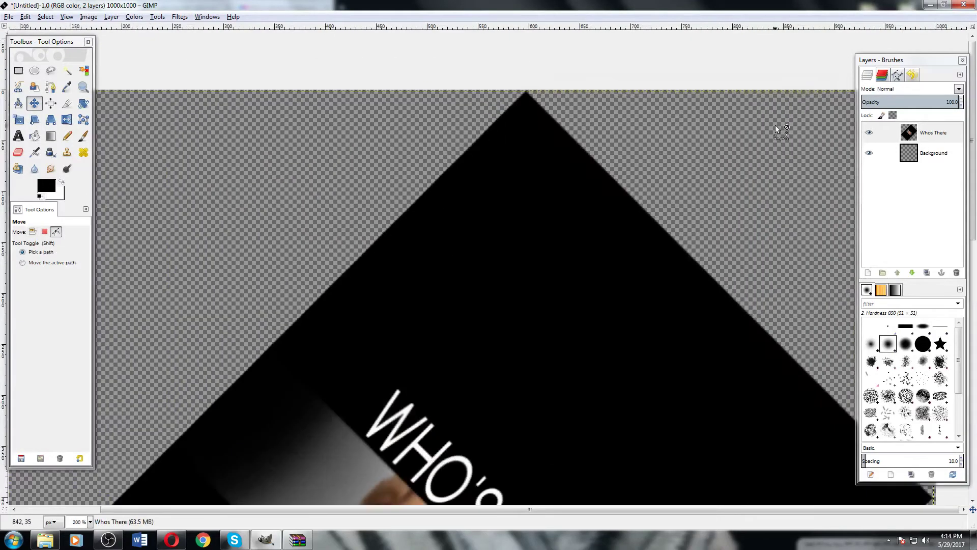
scroll(777, 126, "up", 1, "ctrl")
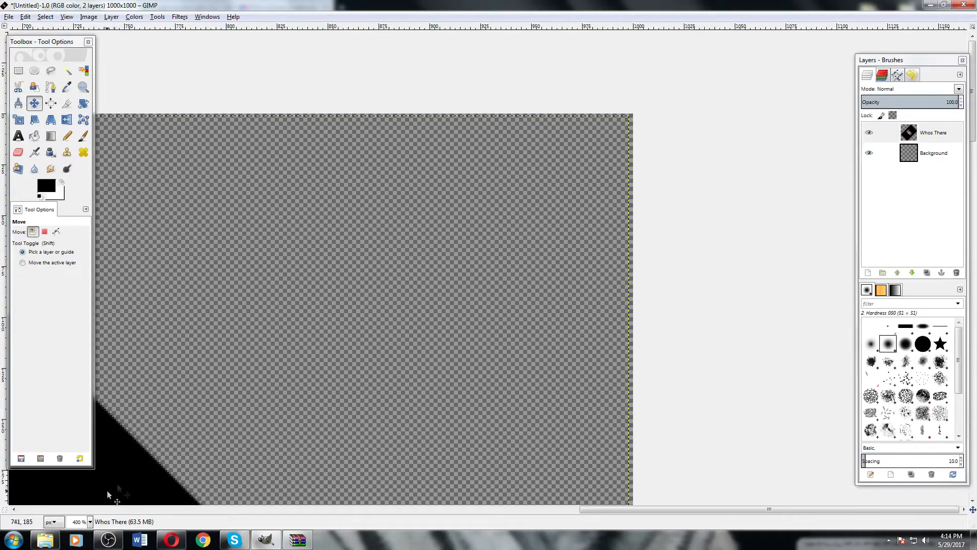
mouse_move(118, 484)
left_mouse_down()
mouse_move(173, 432)
mouse_move(171, 446)
mouse_move(120, 489)
mouse_move(121, 480)
left_mouse_up()
scroll(307, 402, "down", 4)
scroll(762, 295, "up", 3)
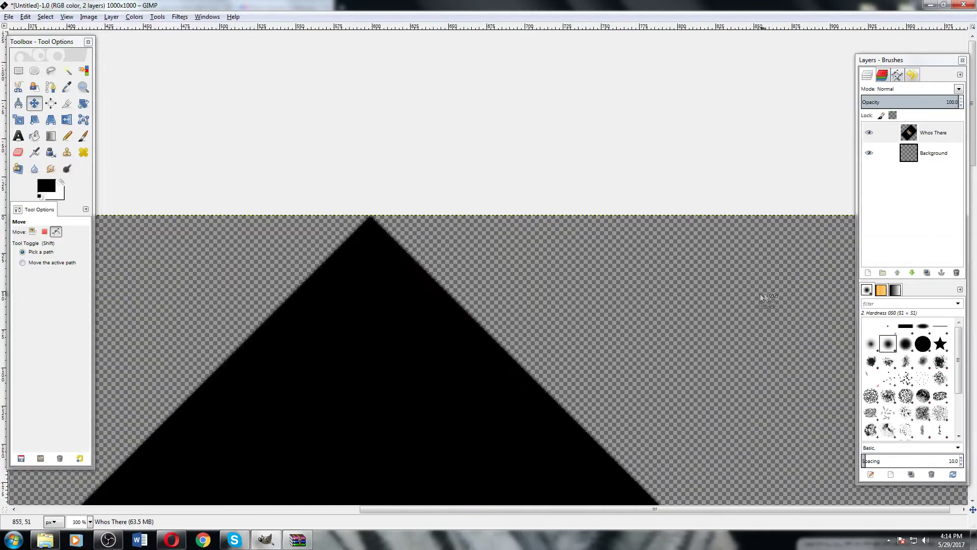
scroll(764, 300, "up", 7)
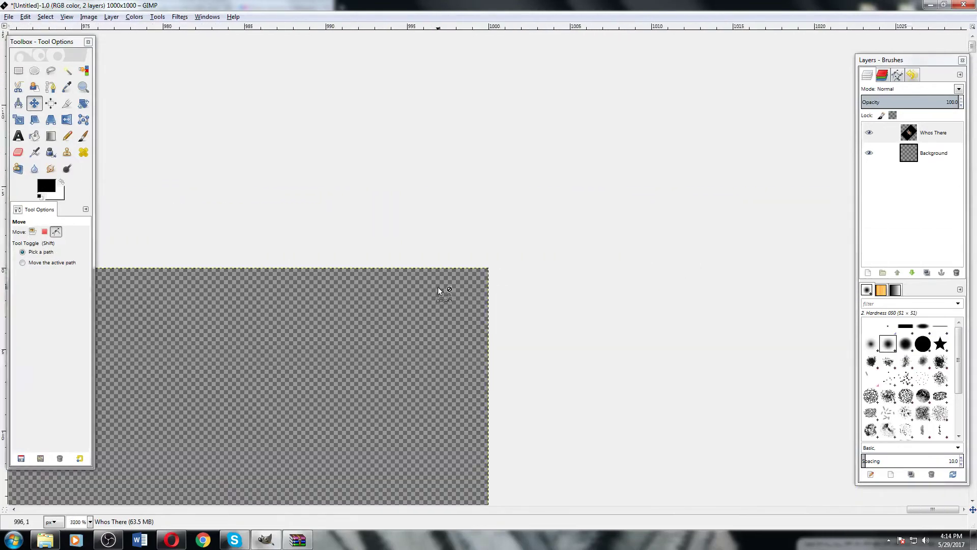
scroll(438, 286, "down", 10)
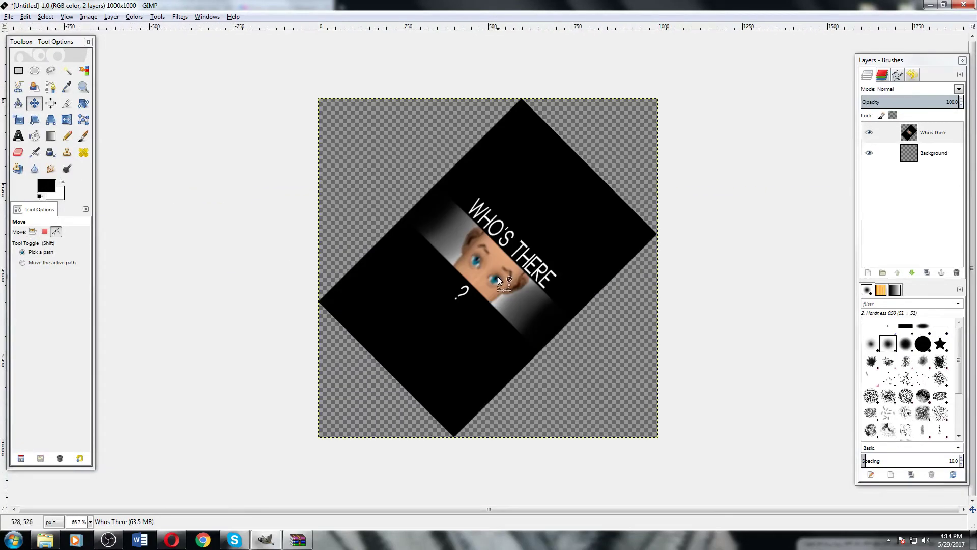
key("ctrl")
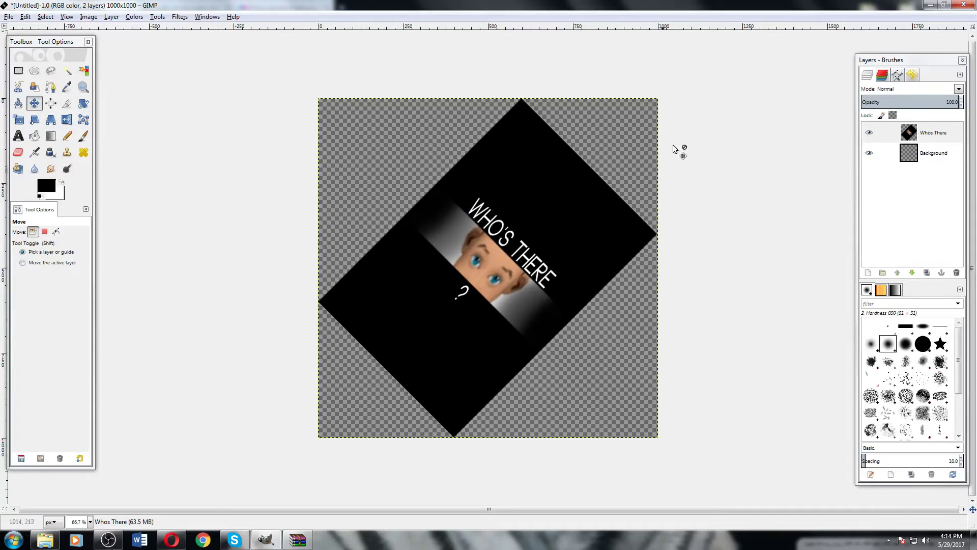
Start exporting the image and choose the HowTo folder inside Documents, Pictures, Custom Space Pictures as the destination.
left_click(9, 17)
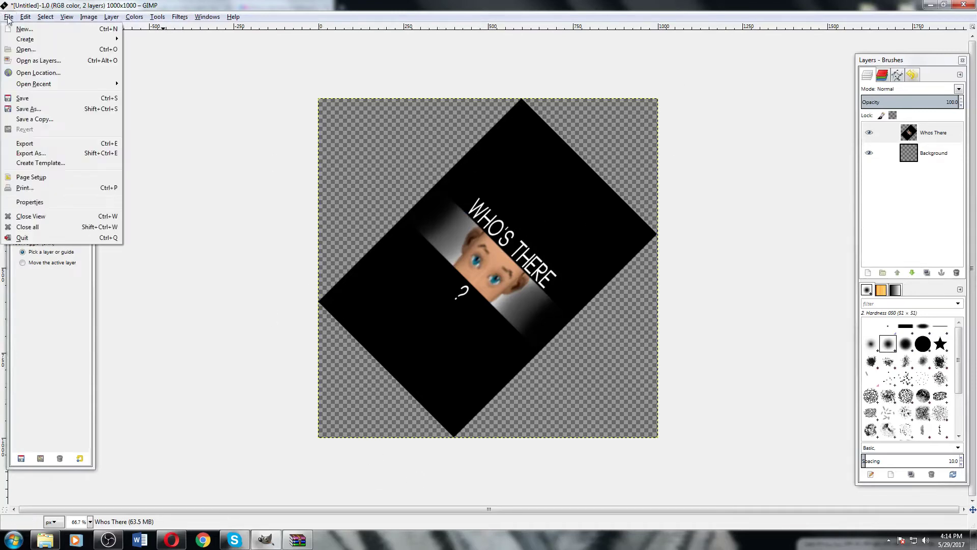
left_click(30, 153)
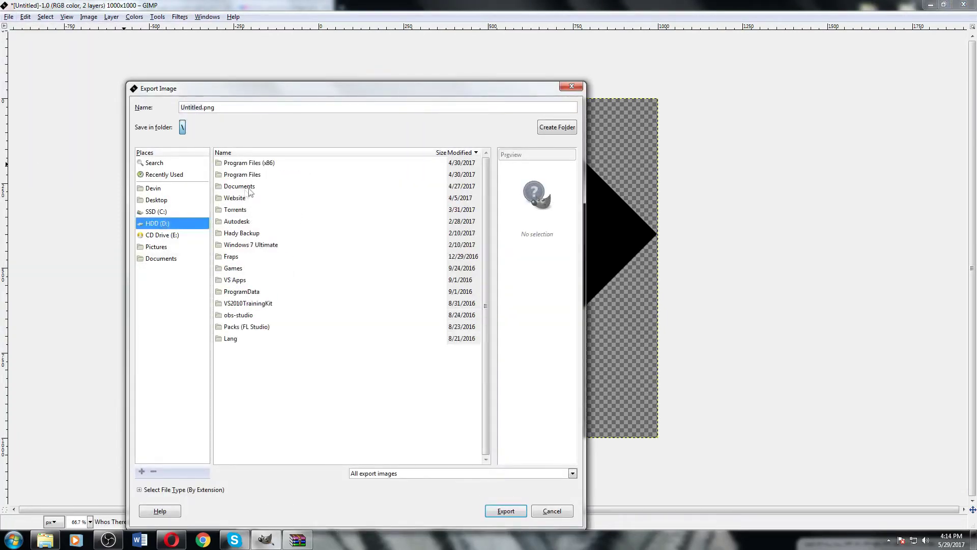
double_click(249, 189)
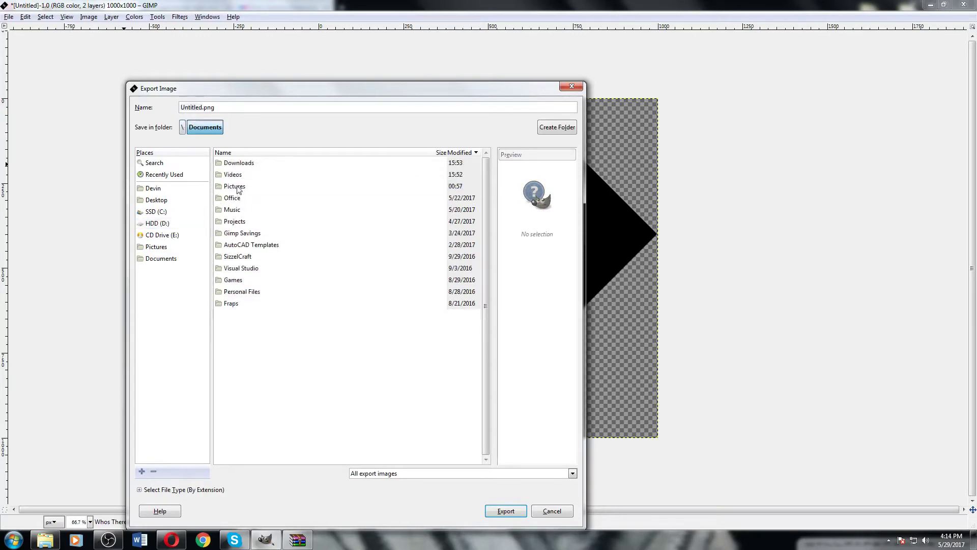
double_click(238, 188)
double_click(264, 165)
double_click(266, 164)
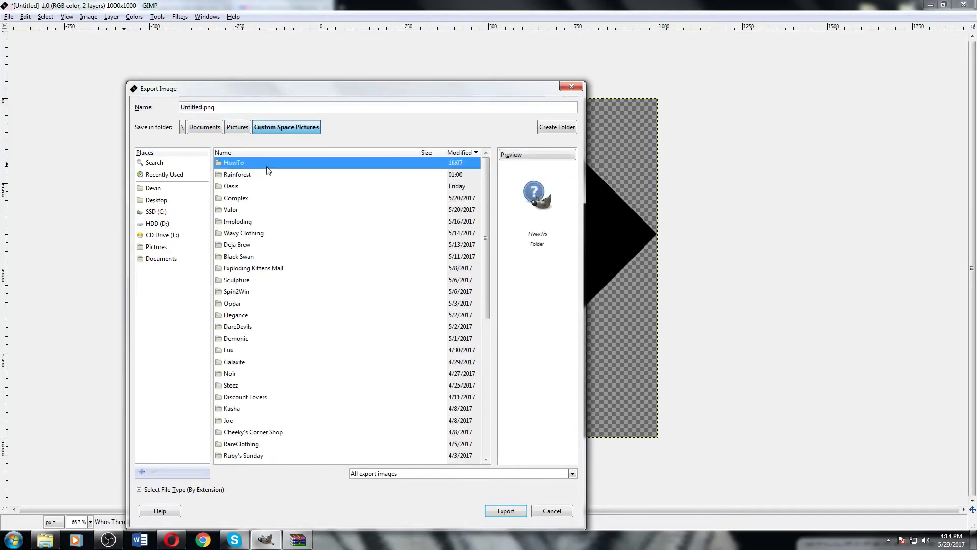
Name the export WhosThere.png and export it with the offered PNG options.
double_click(201, 107)
type("WhosThere")
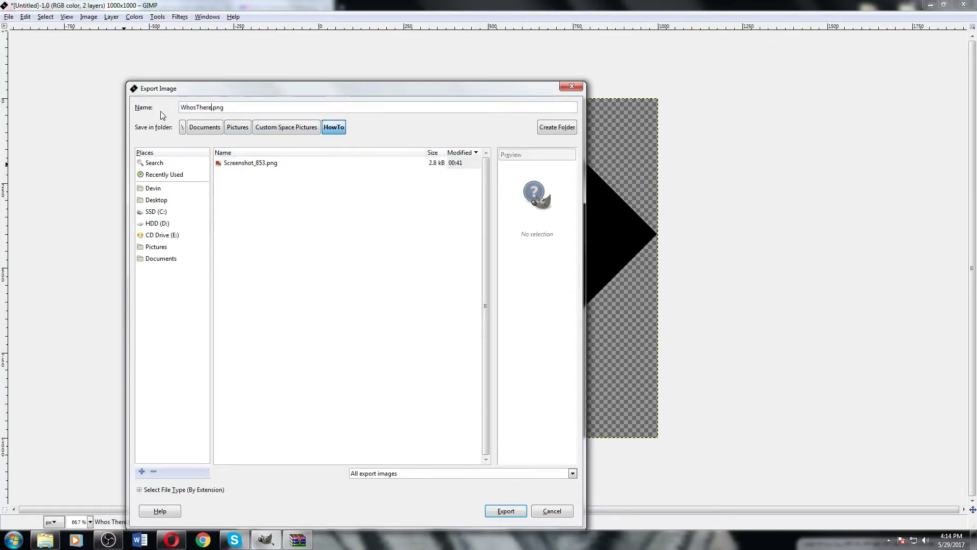
key("Return")
left_click(492, 365)
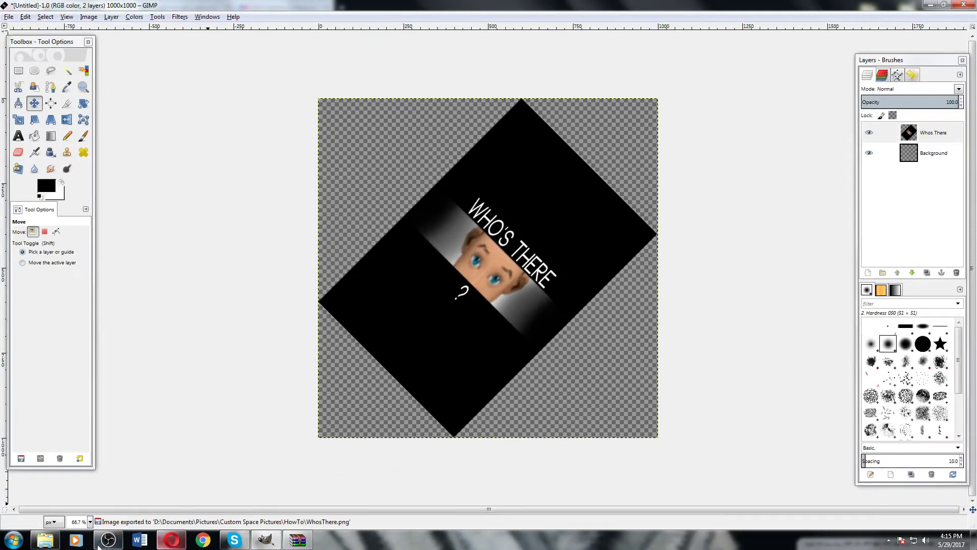
View the exported WhosThere file in the HowTo folder and switch to the ImageSplitter page in Opera.
left_click(66, 478)
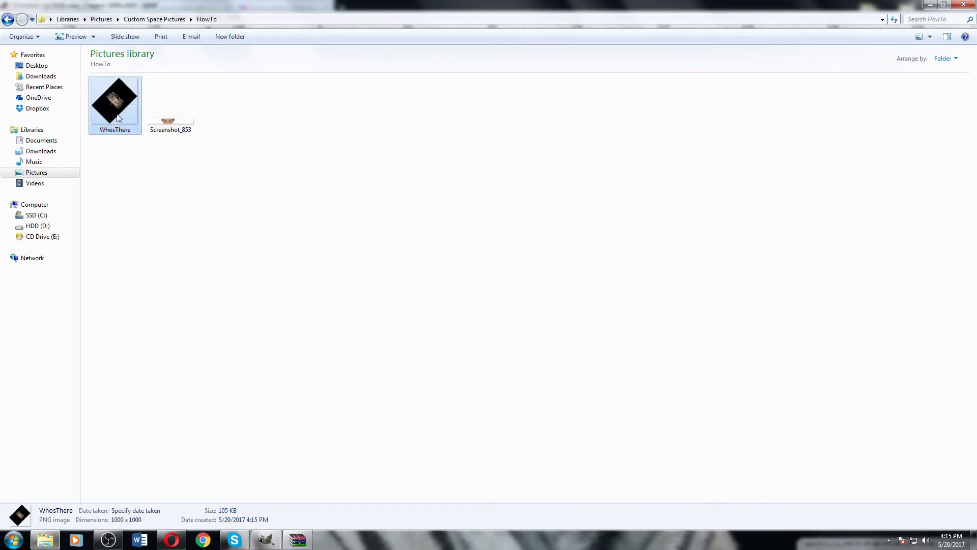
left_click(171, 540)
left_click(180, 8)
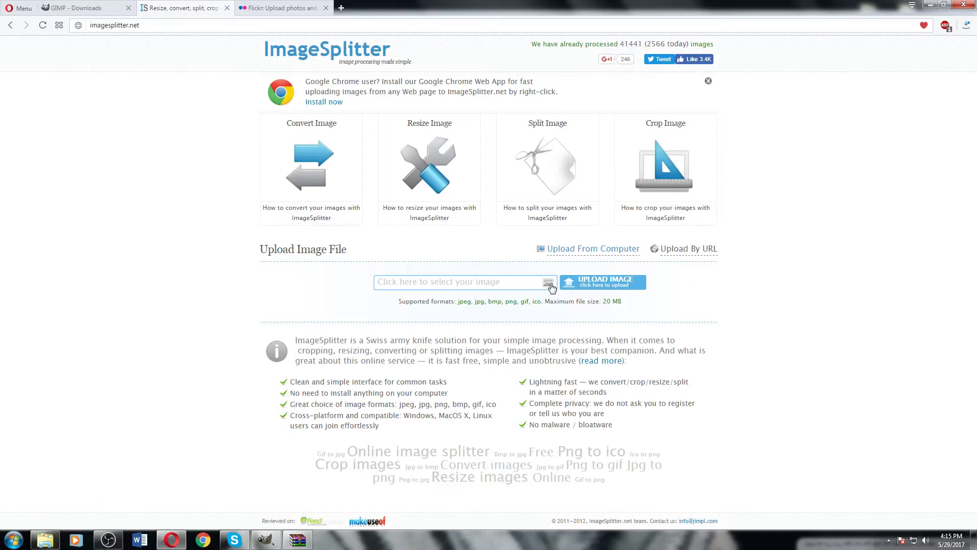
Choose WhosThere.png from the HowTo folder and upload it to ImageSplitter.
left_click(526, 284)
left_click(234, 85)
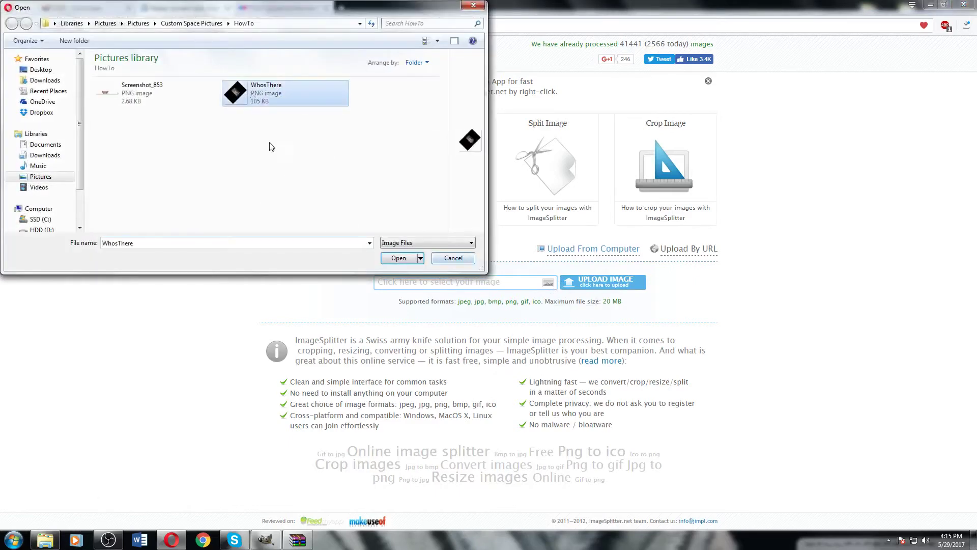
left_click(399, 259)
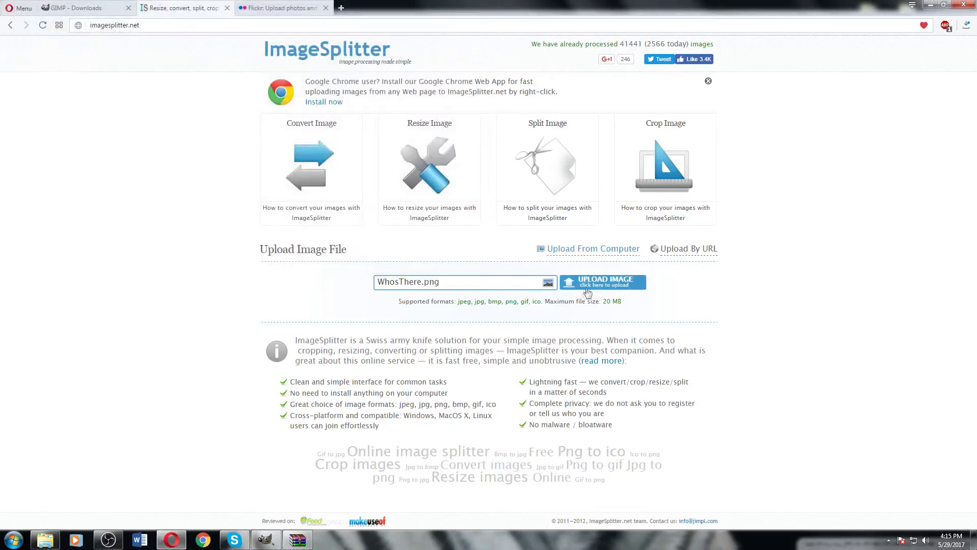
left_click(609, 288)
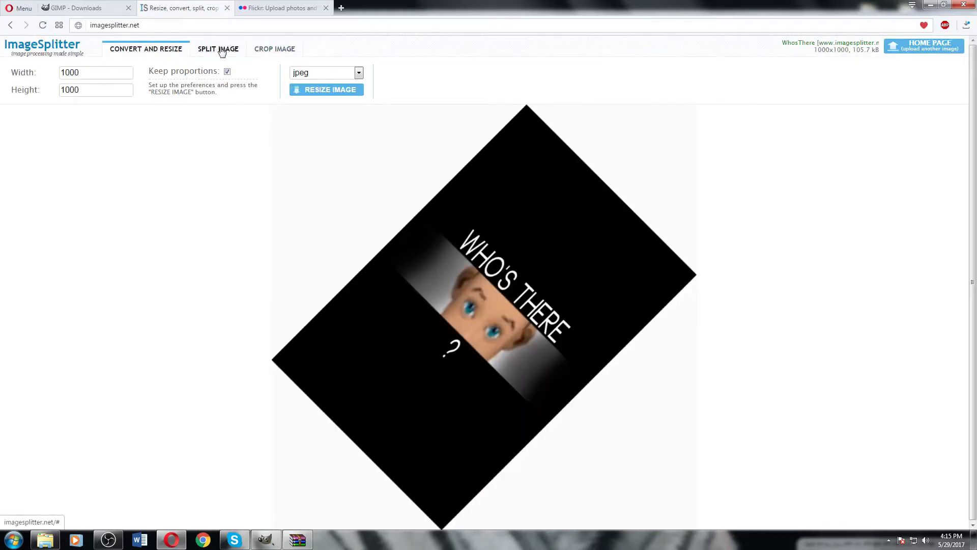
Split the image into 5 rows and 5 columns as jpeg and save the resulting ZIP archive in the HowTo folder.
left_click(222, 50)
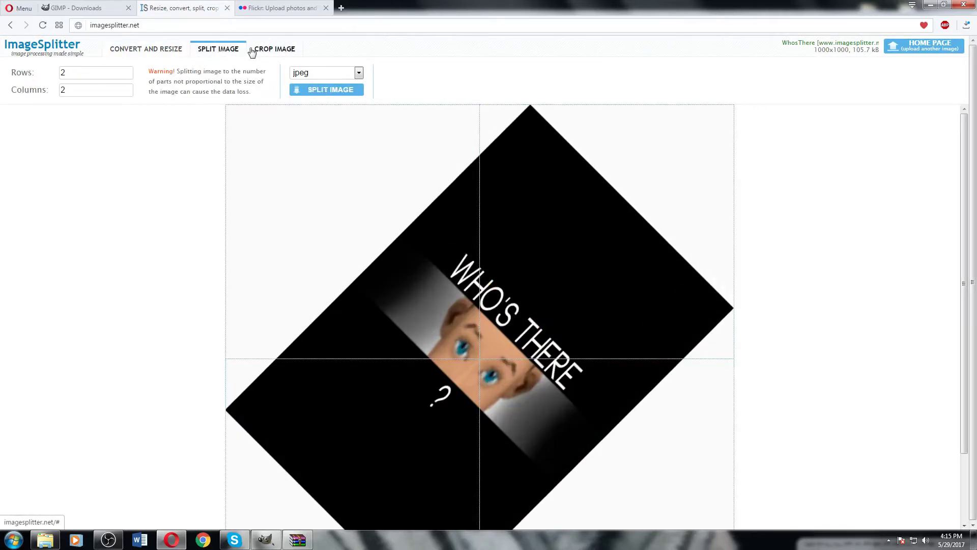
left_click(110, 69)
key("BackSpace")
type("5")
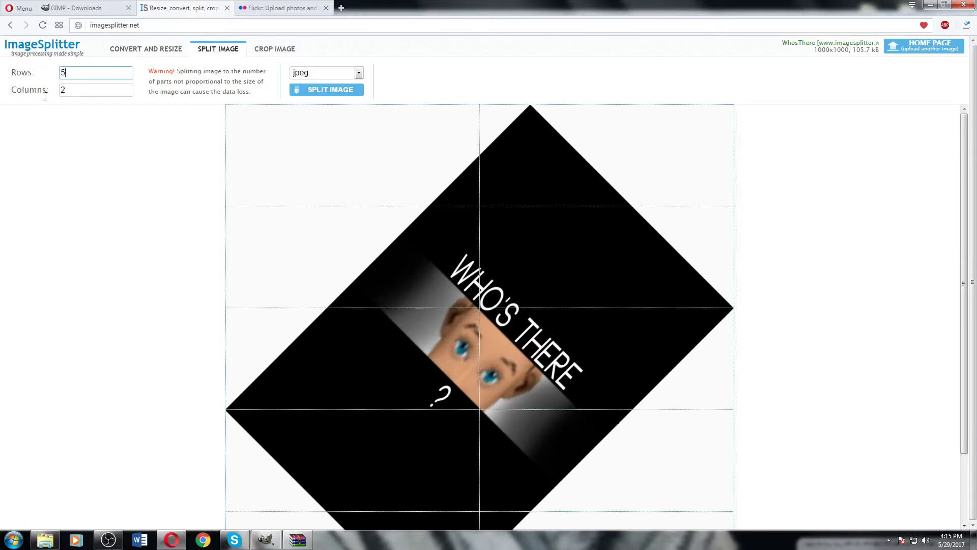
key("Tab")
type("5")
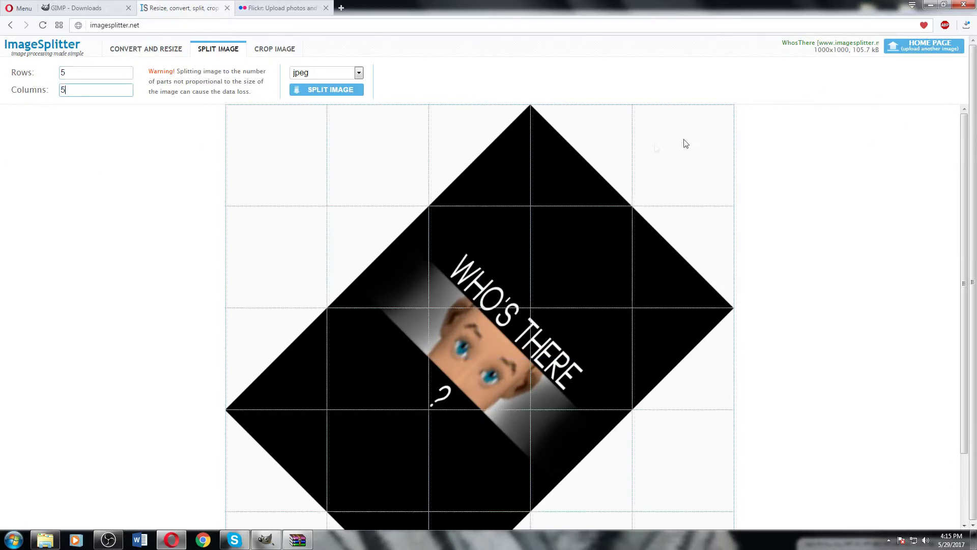
left_click(339, 93)
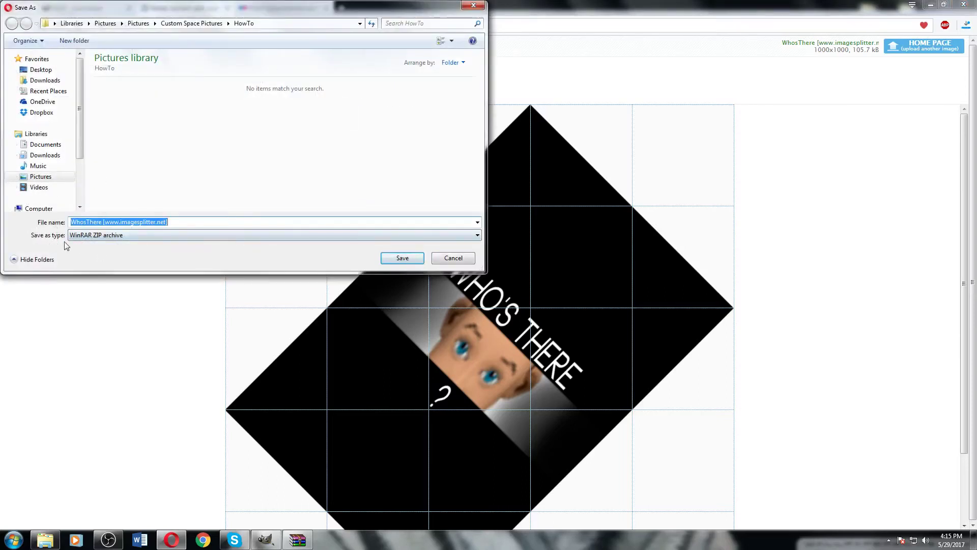
left_click(402, 259)
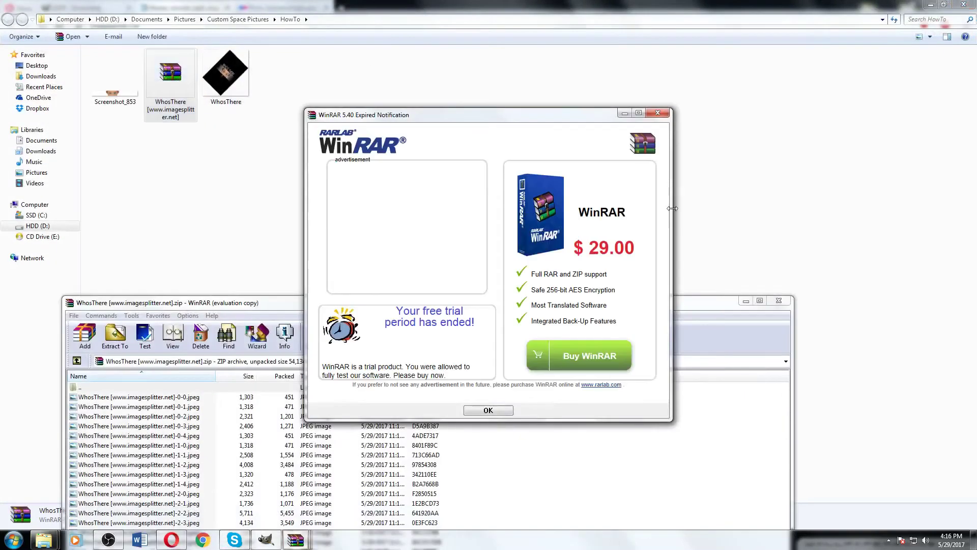
key("Escape")
left_click_drag(465, 301, 725, 128)
left_click(442, 364)
left_click_drag(441, 472, 413, 222)
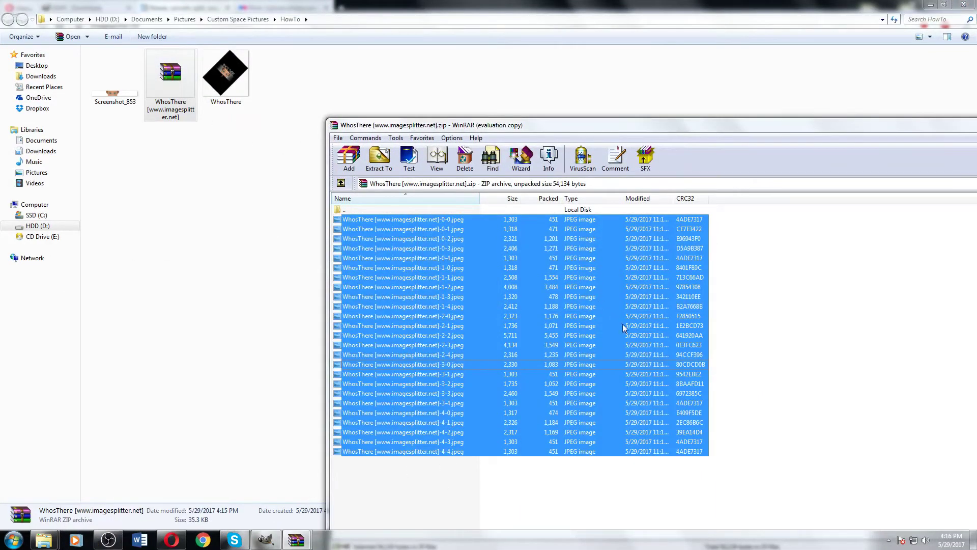
Create a new folder named Split inside the HowTo folder.
left_click(163, 41)
left_click(152, 37)
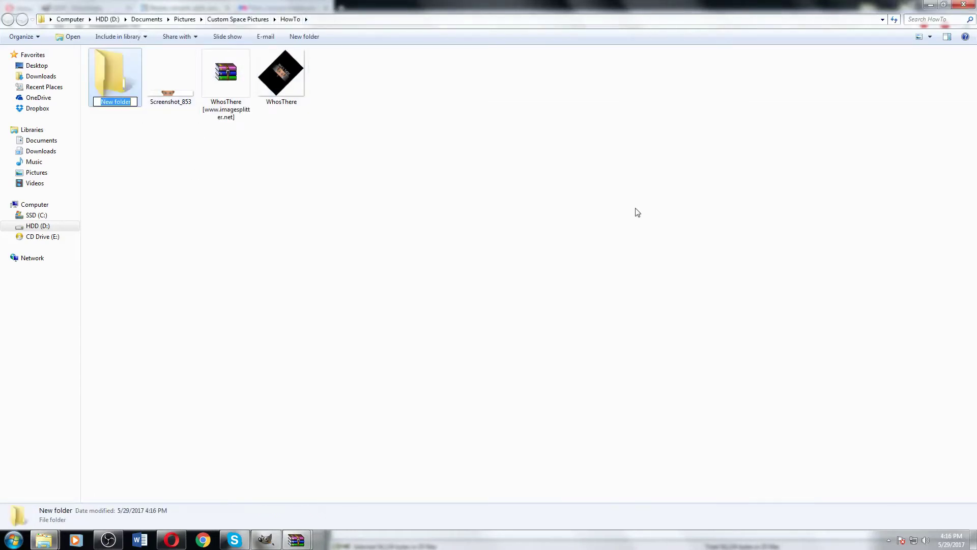
type("Split")
key("Return")
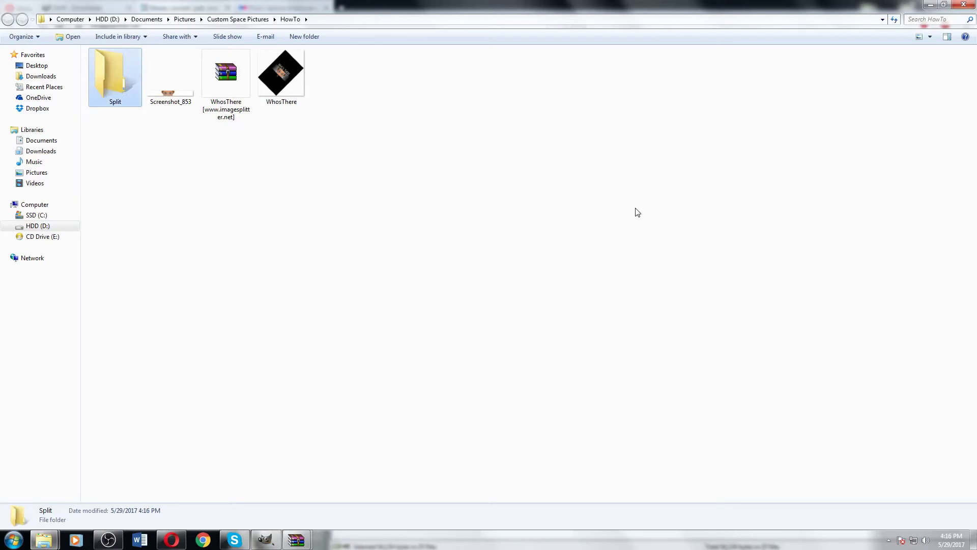
left_click(646, 205)
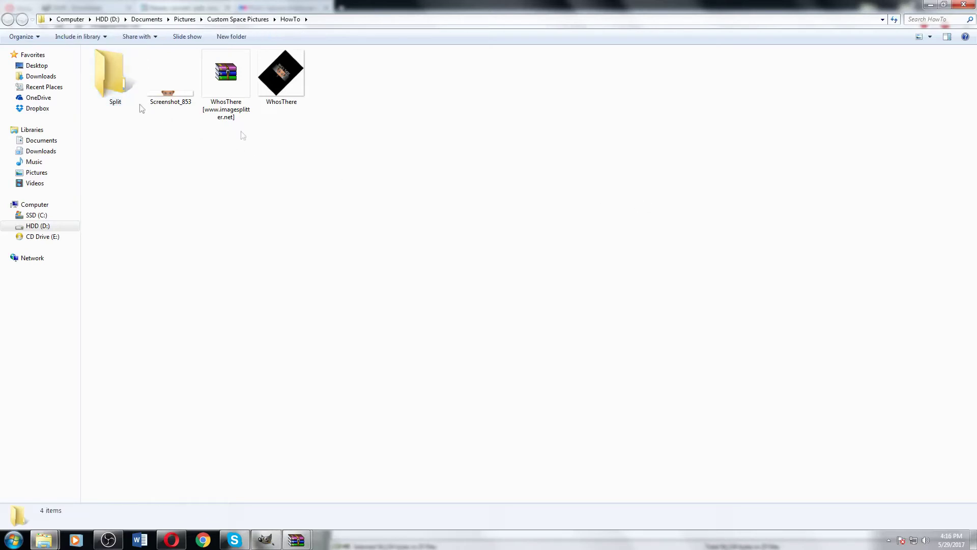
Open the Split folder and close both open WinRAR archive windows.
double_click(115, 79)
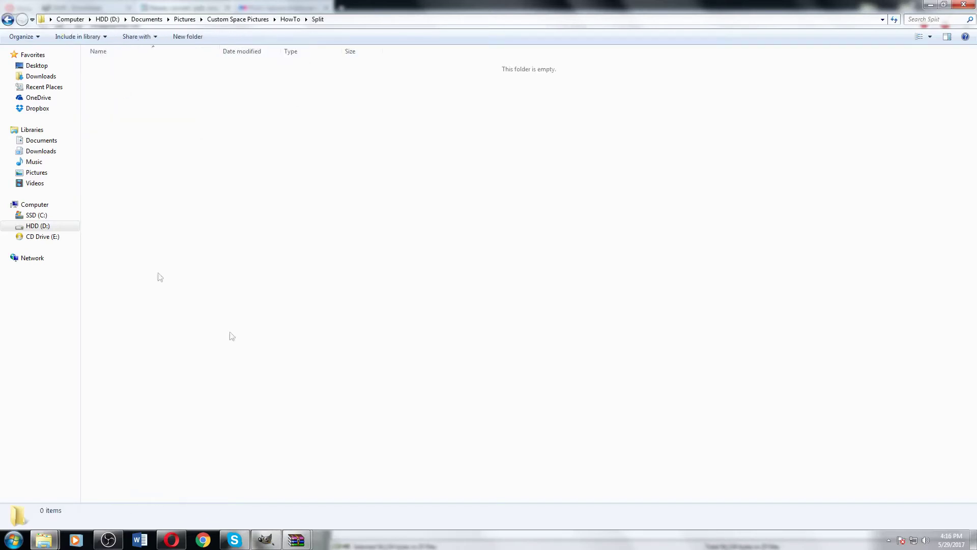
mouse_move(296, 539)
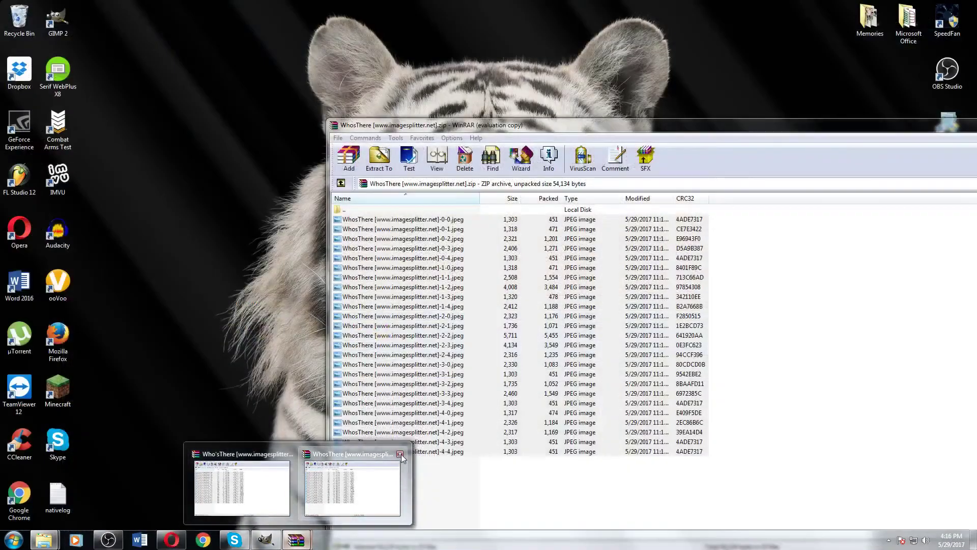
left_click(400, 454)
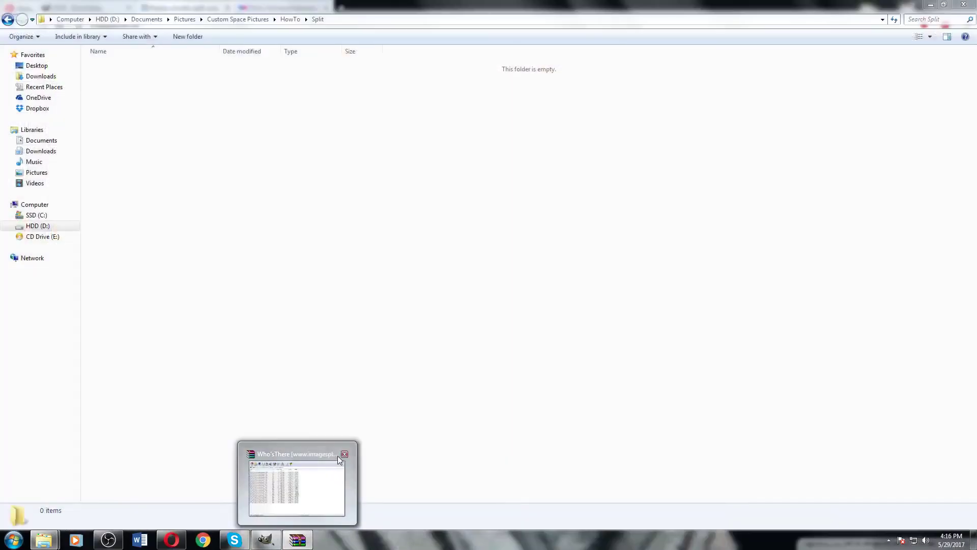
left_click(344, 454)
Switch to Opera, show the downloaded WhosThere archive in its folder, and open the archive in WinRAR.
left_click(171, 539)
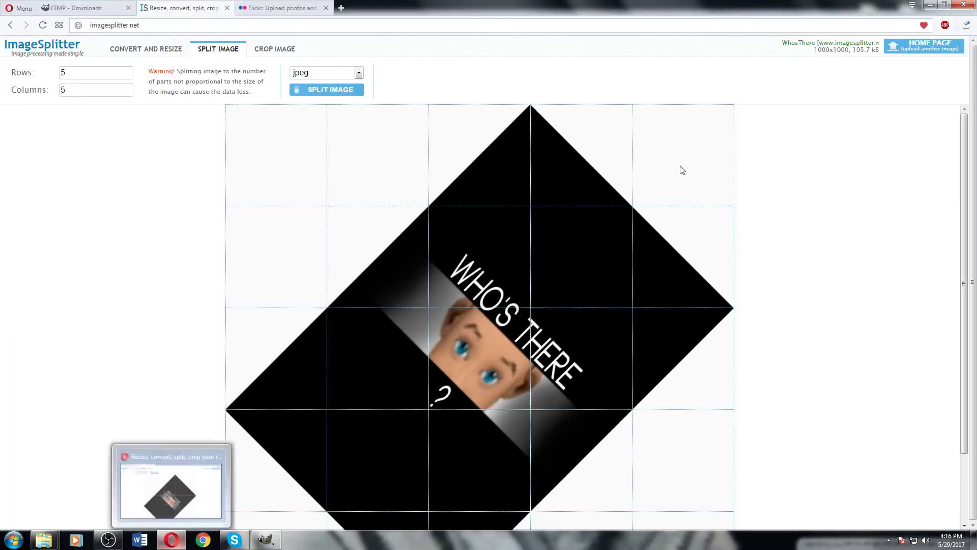
left_click(966, 26)
left_click(962, 70)
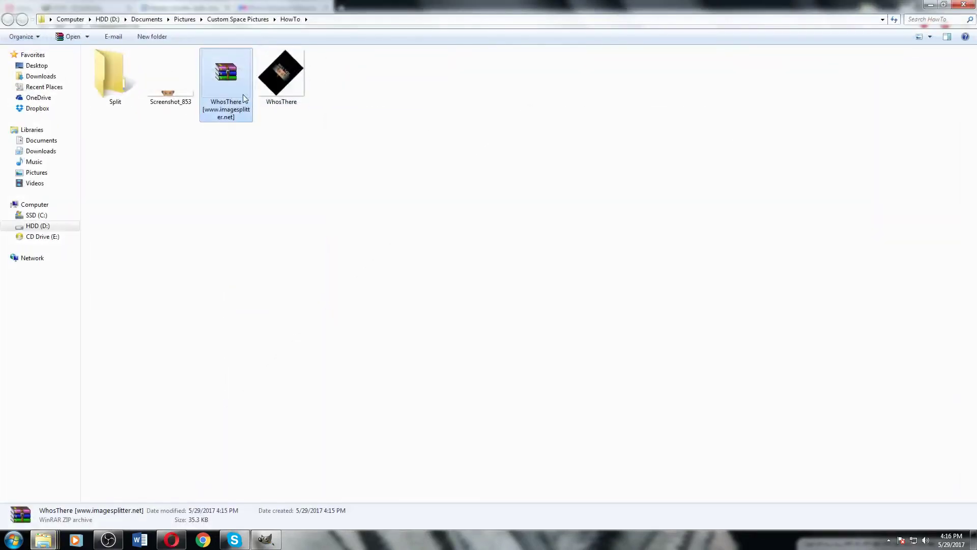
double_click(243, 98)
Extract all the JPEG tiles from the WhosThere archive into the Split folder.
left_click_drag(374, 304, 594, 109)
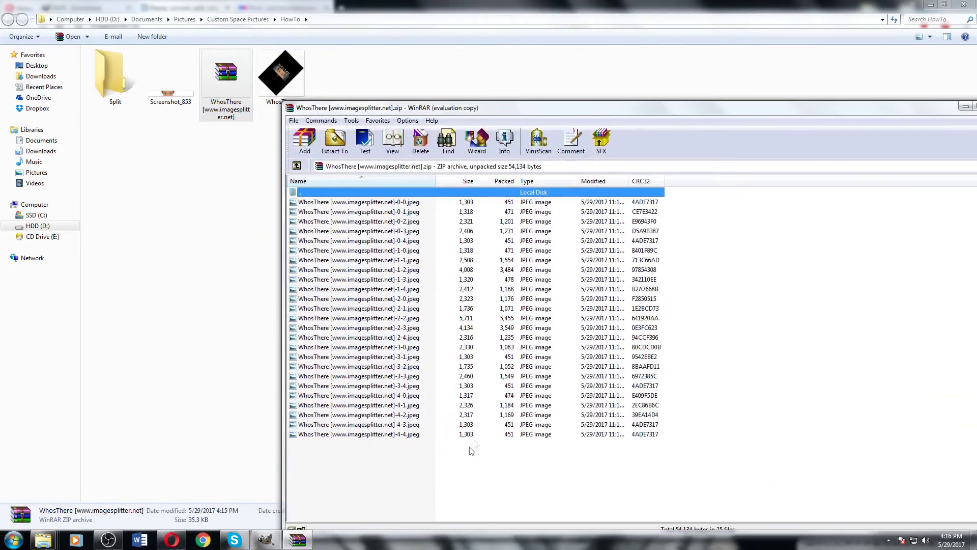
left_click(723, 278)
left_click_drag(509, 441, 495, 230)
left_click_drag(599, 337, 107, 72)
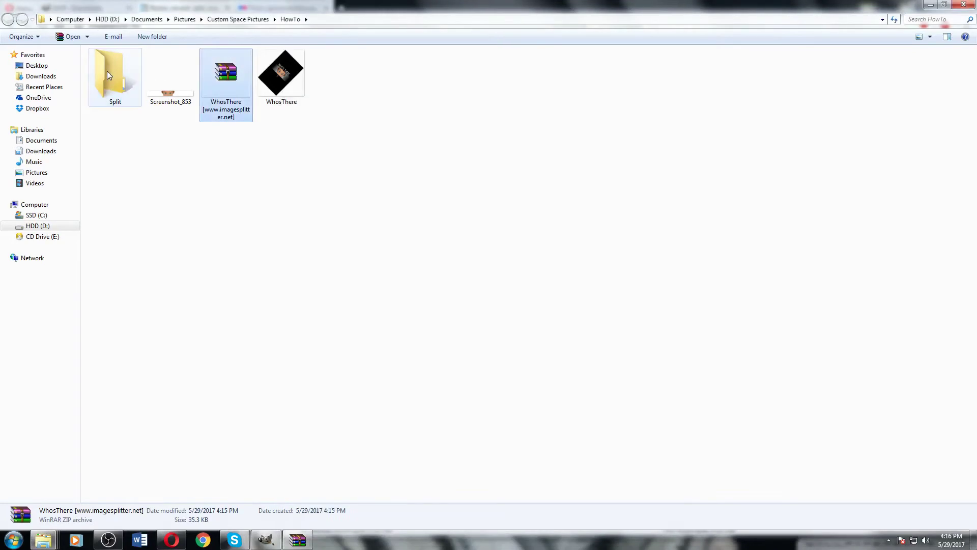
Open the Split folder and look over the extracted image tiles.
double_click(120, 82)
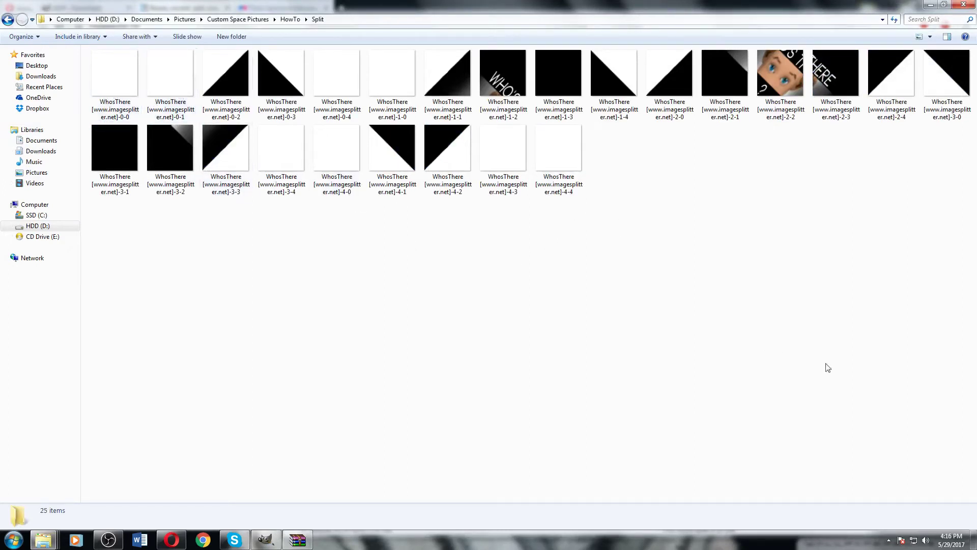
left_click_drag(952, 414, 83, 46)
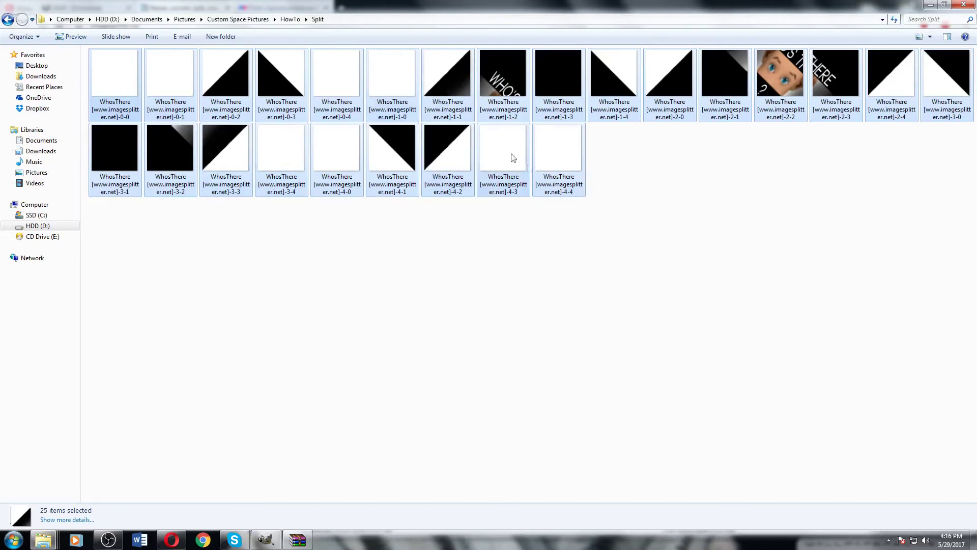
left_click(561, 206)
Delete the eight blank white tiles 0-0, 0-1, 0-4, 1-0, 3-4, 4-0, 4-3 and 4-4 from the Split folder.
left_click(114, 74)
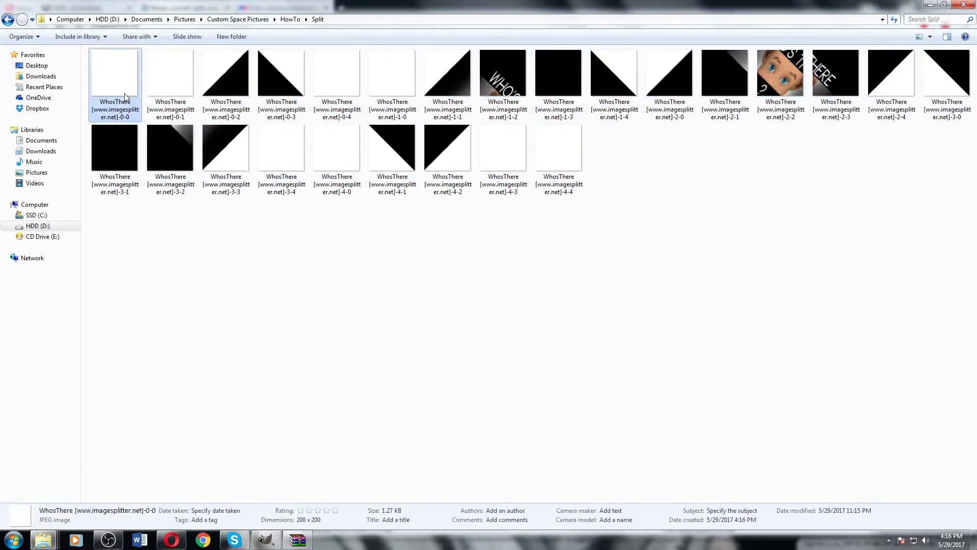
left_click(176, 81, "ctrl")
left_click(314, 83, "ctrl")
left_click(382, 77, "ctrl")
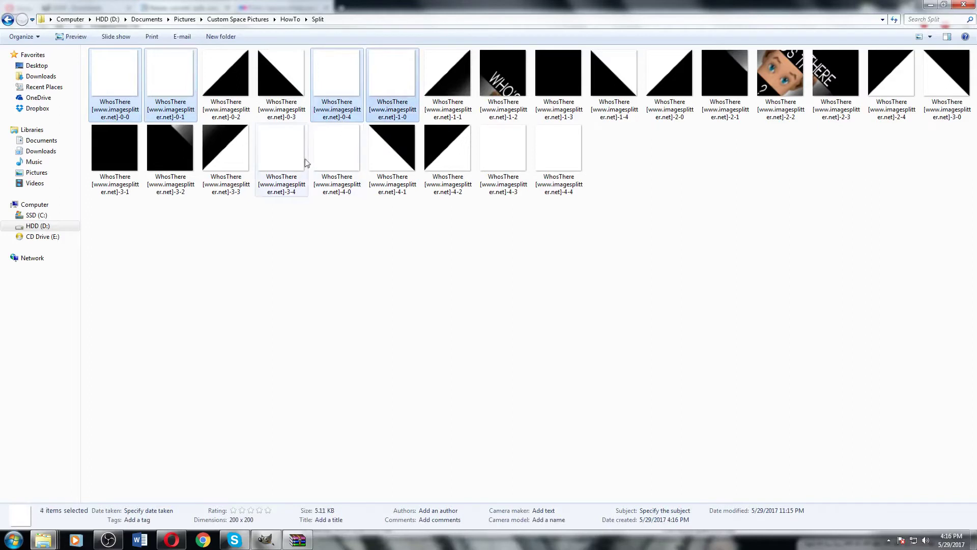
left_click(283, 152, "ctrl")
left_click(337, 157, "ctrl")
left_click(494, 158, "ctrl")
left_click(556, 158, "ctrl")
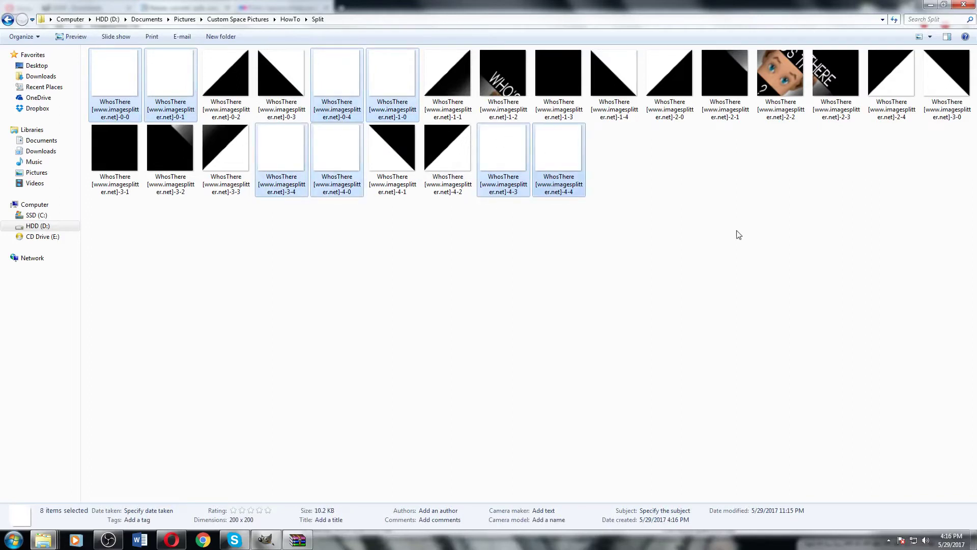
key("Delete")
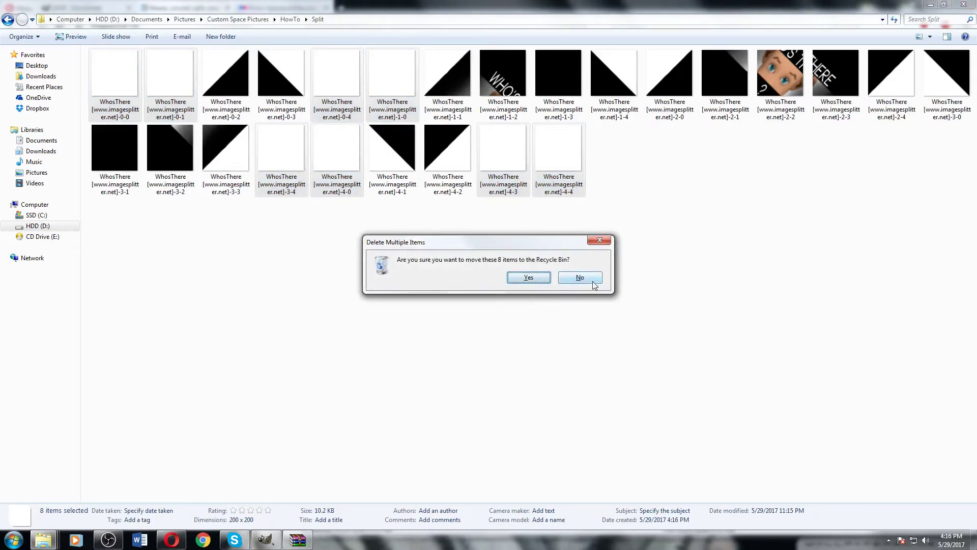
left_click(519, 278)
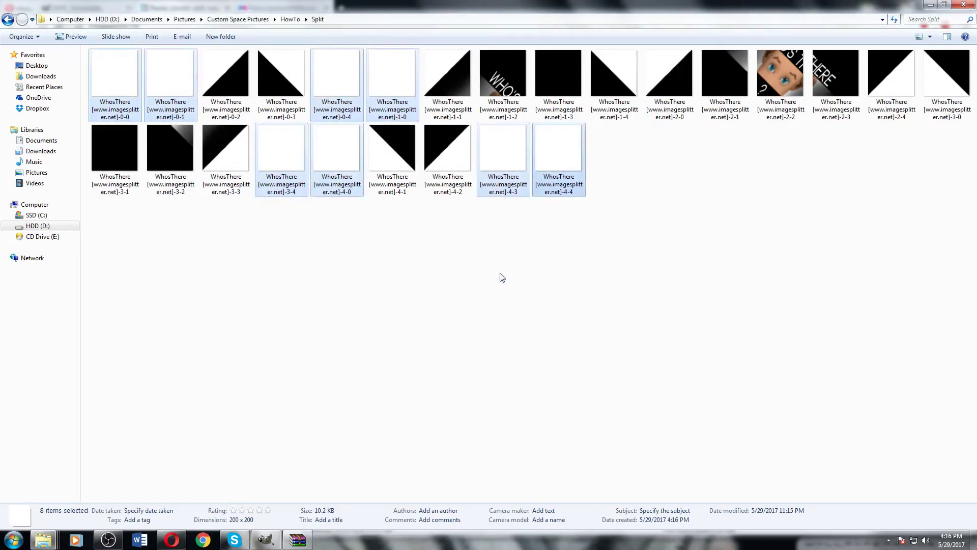
Select all remaining tiles in the Split folder and add them to the Flickr upload page in Opera.
left_click_drag(973, 288, 84, 51)
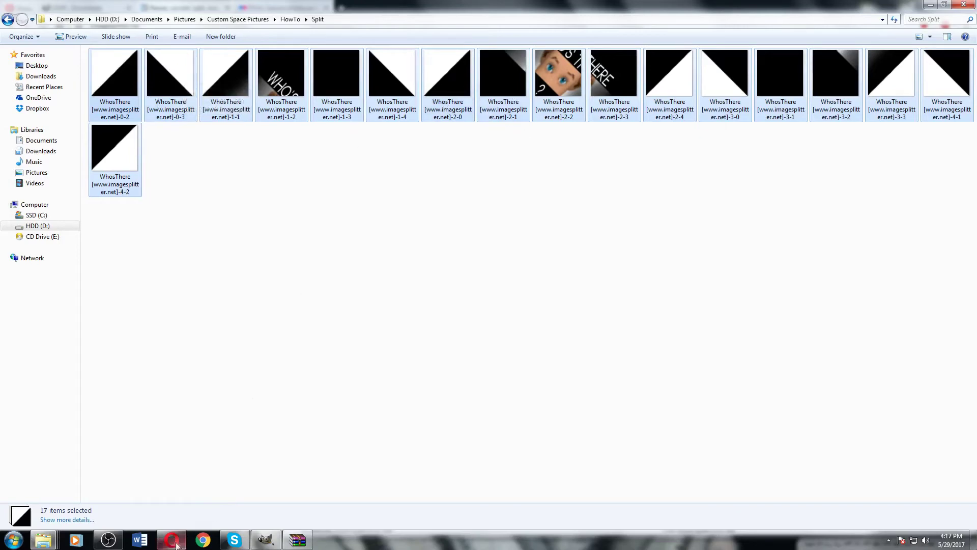
left_click(172, 540)
left_click(298, 8)
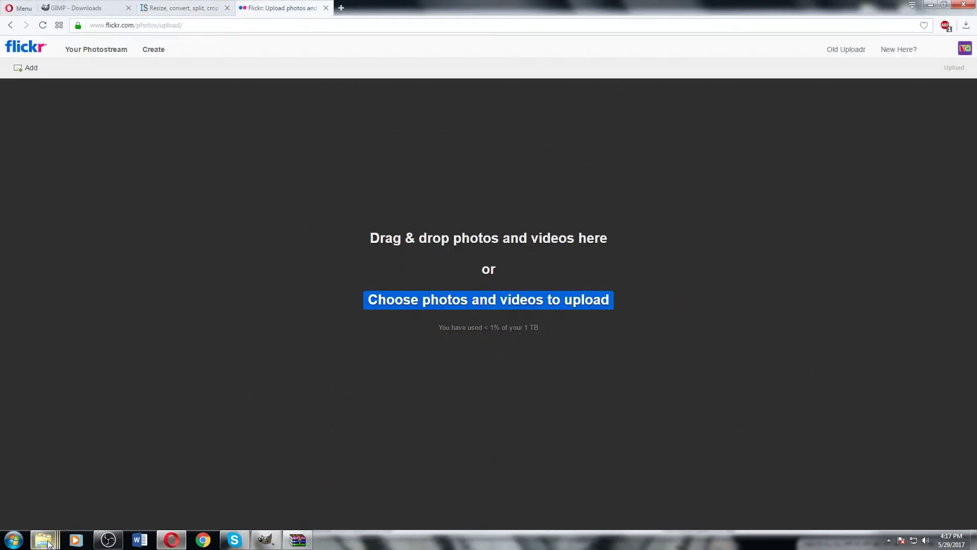
mouse_move(44, 540)
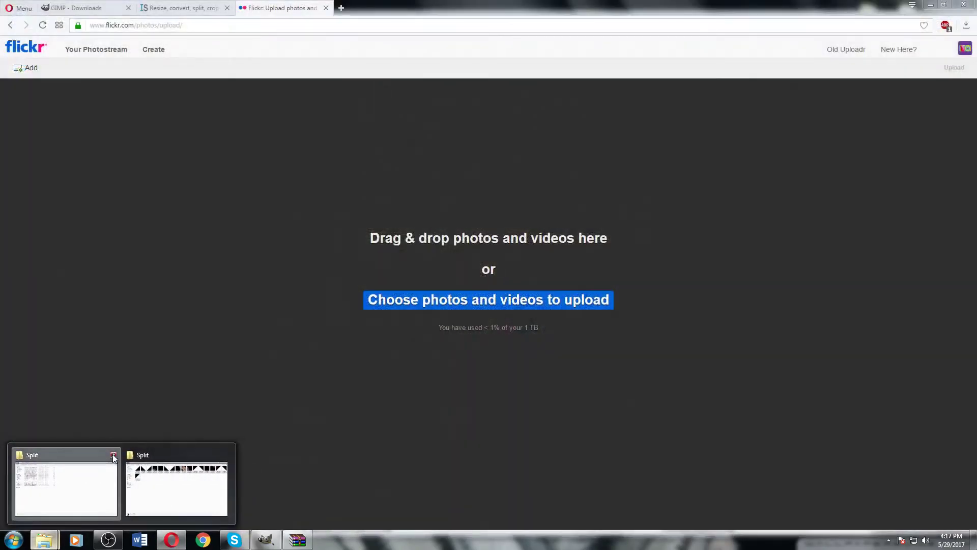
left_click(274, 489)
left_click_drag(249, 79, 491, 277)
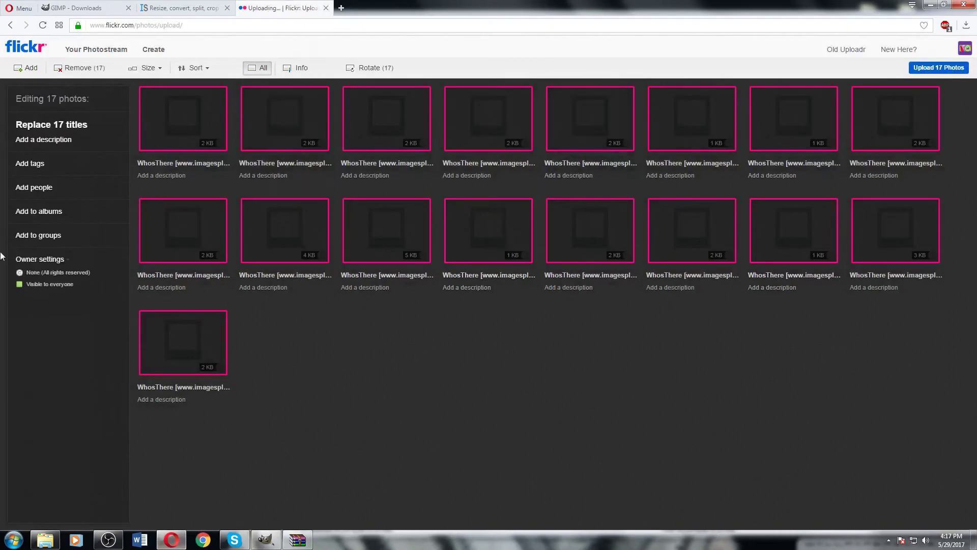
Create a new Flickr album named WhosThere and add all the selected photos to it.
left_click(31, 213)
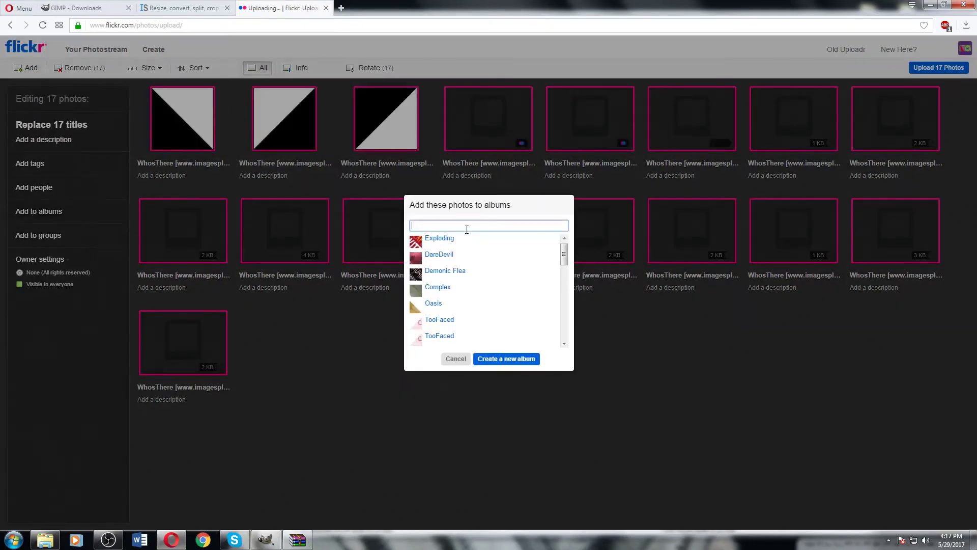
type("WhosThere")
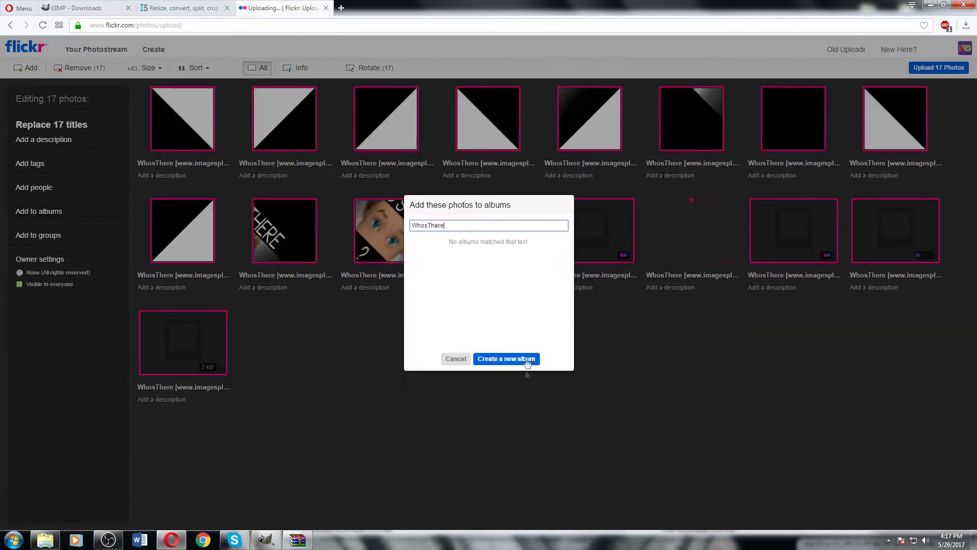
left_click(524, 359)
left_click(476, 318)
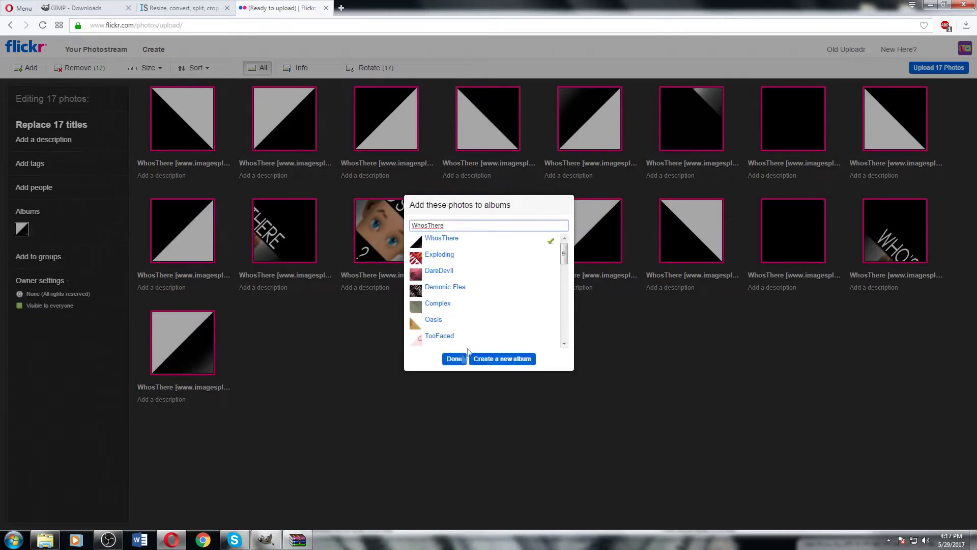
left_click(454, 358)
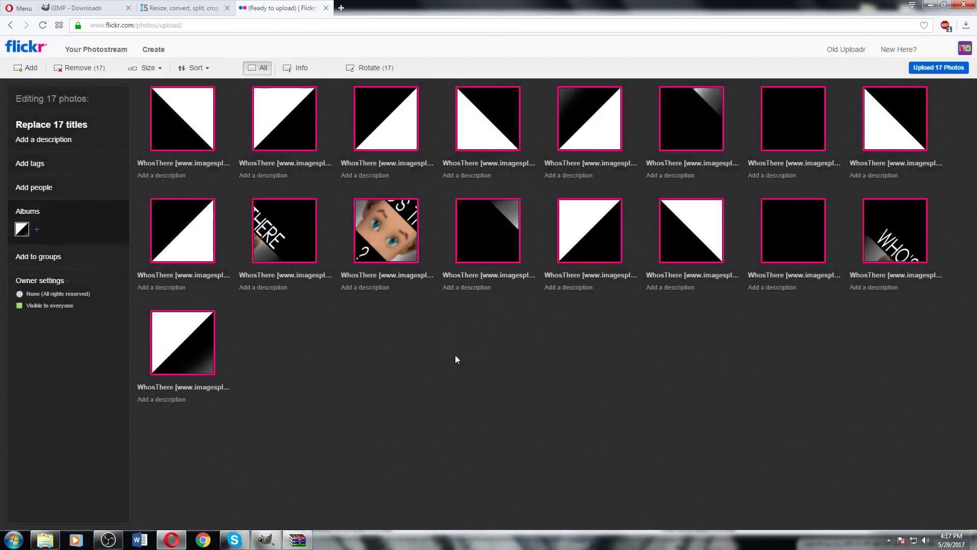
Upload all 17 photos to Flickr with the public and album settings, and view them in the photostream.
left_click(921, 70)
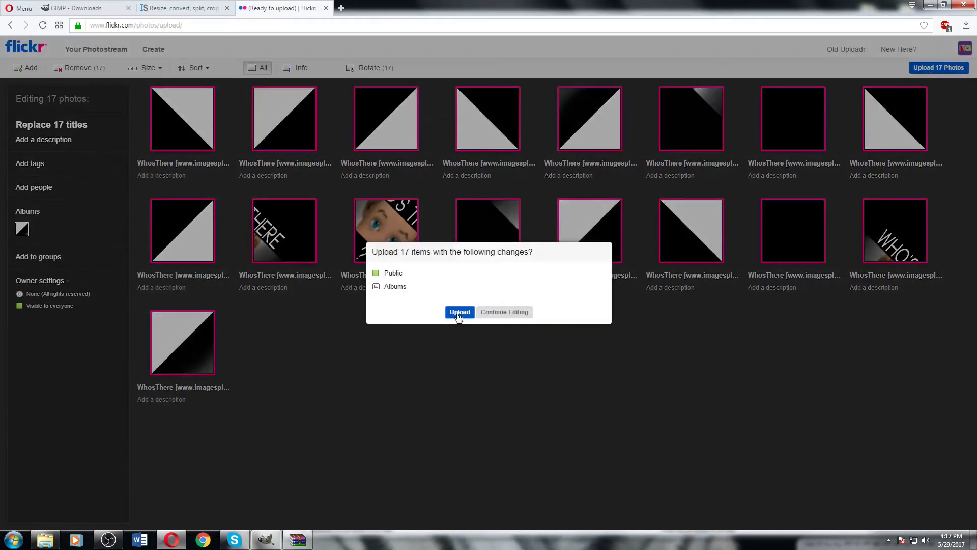
left_click(459, 313)
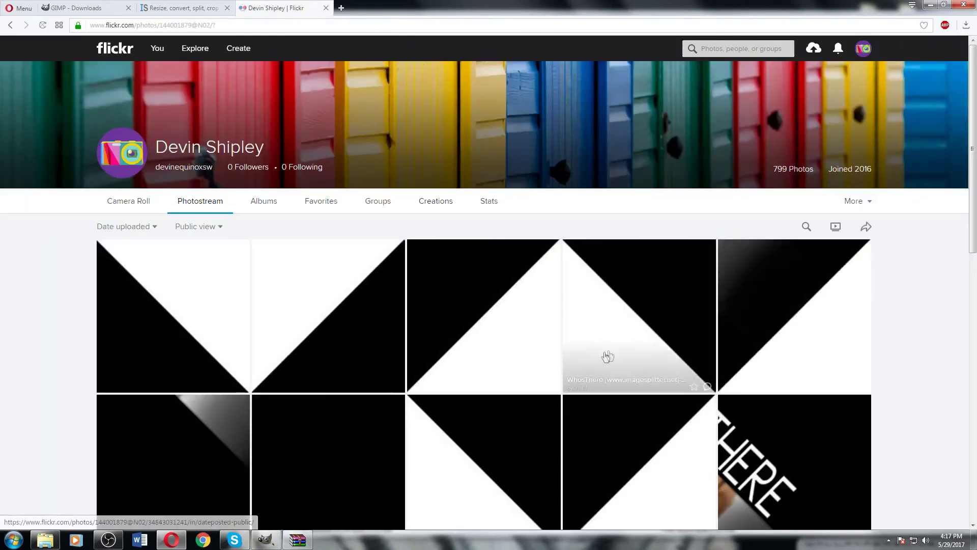
scroll(604, 356, "down", 10)
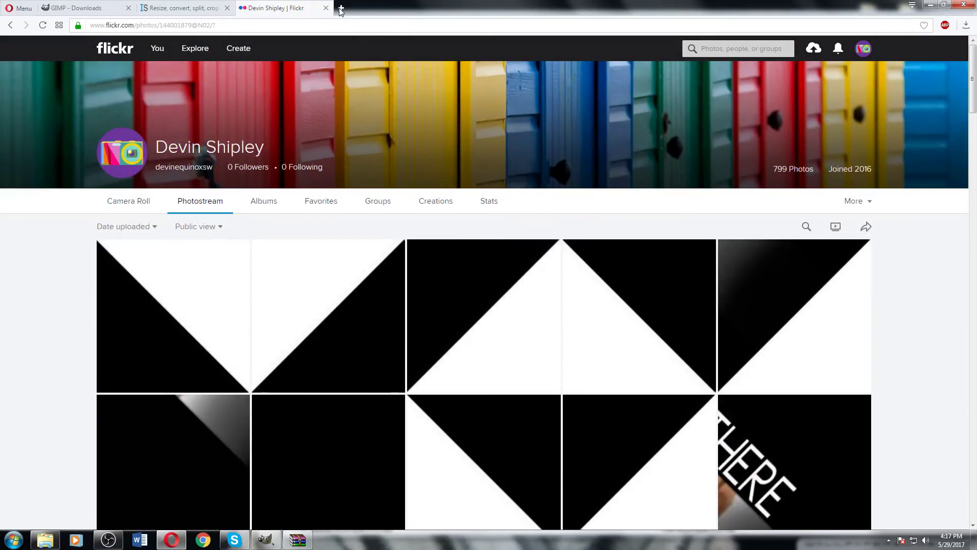
Open SmallWorlds in a new browser tab and enter the world with "who's there" as the destination.
left_click(340, 9)
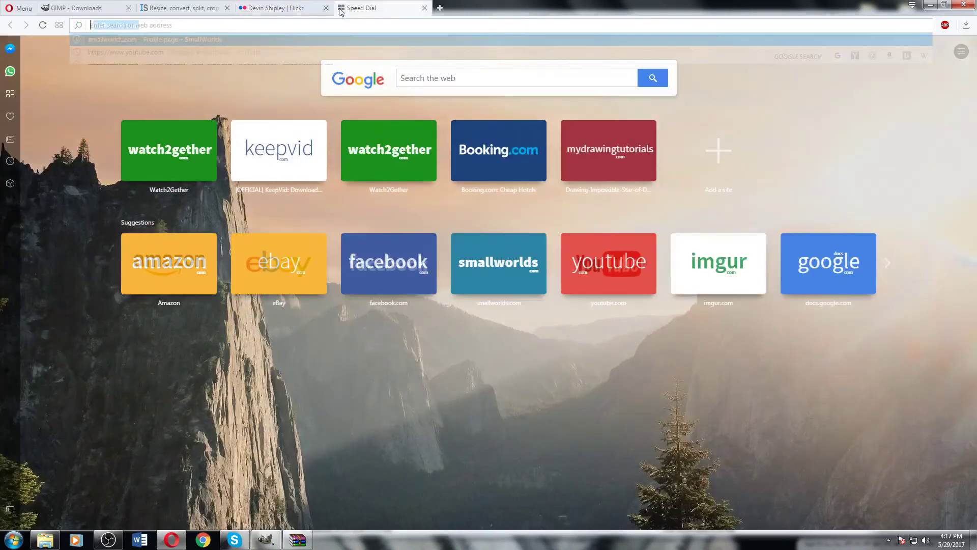
type("smallworlds.com")
key("Return")
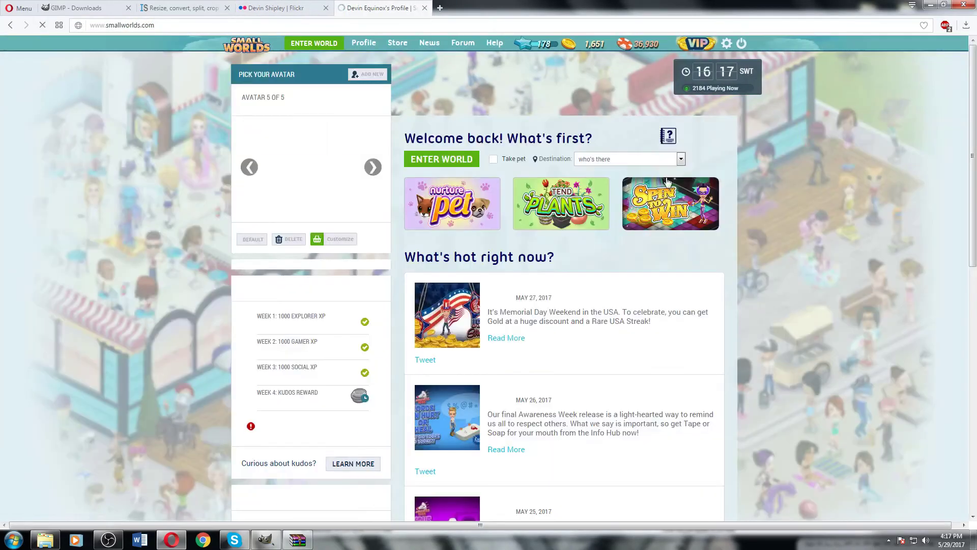
left_click(480, 165)
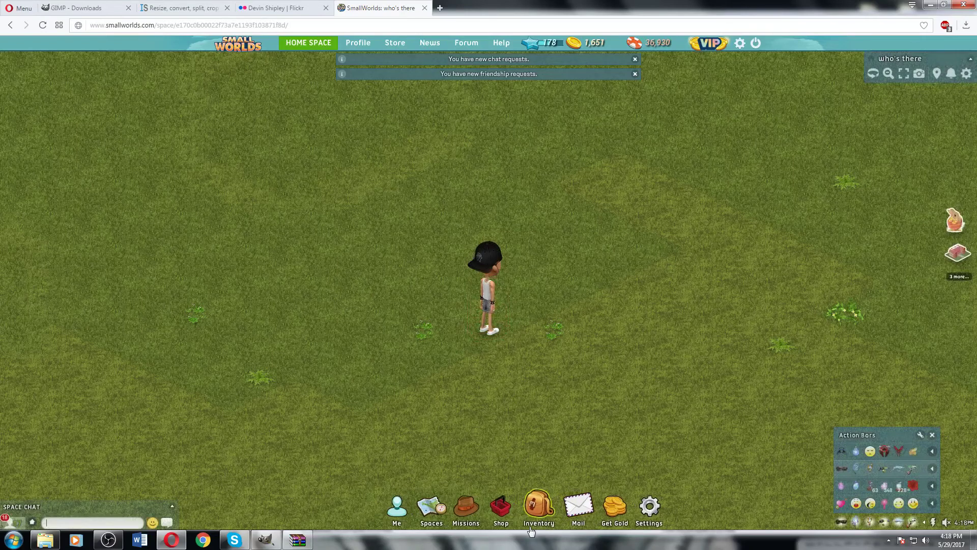
Search the SmallWorlds inventory for "floor poster" and close the inventory again.
left_click(533, 505)
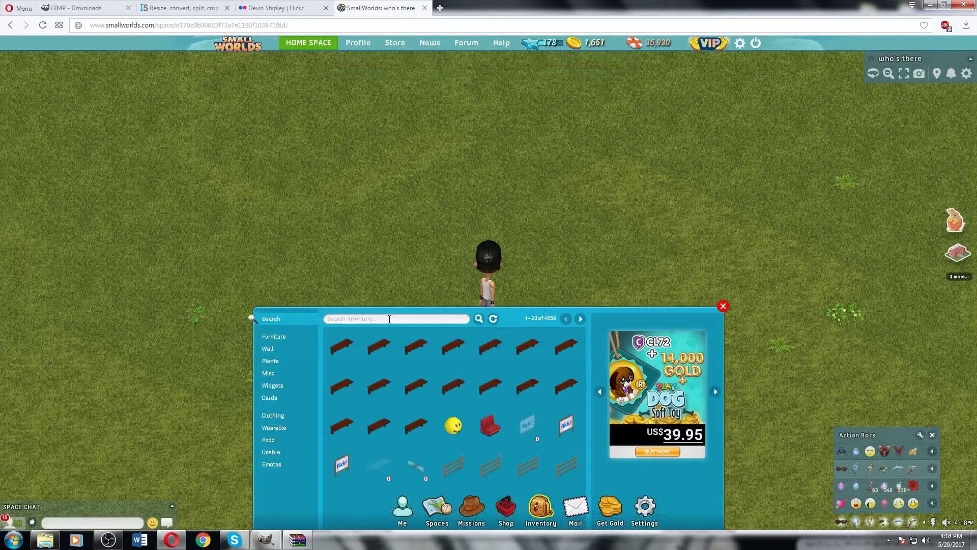
left_click(390, 319)
type("floor poster")
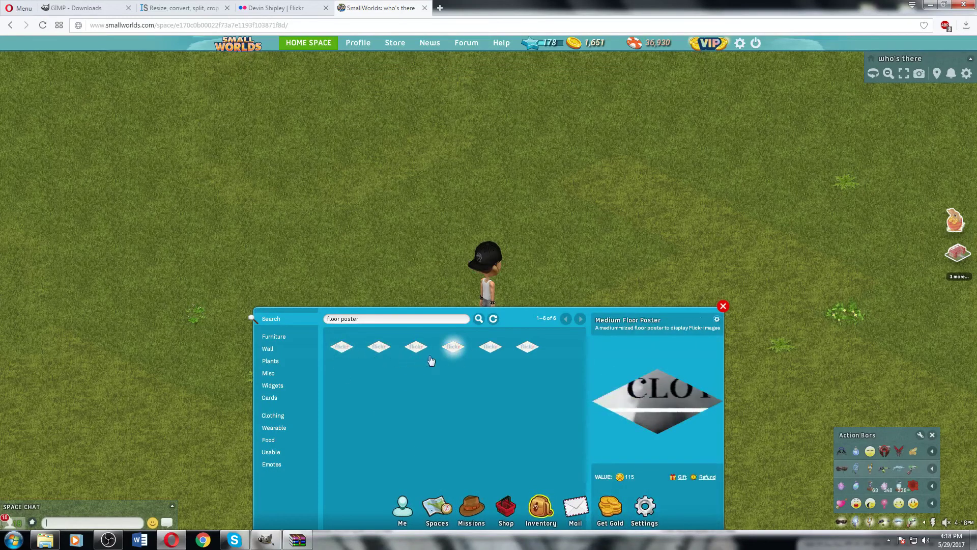
left_click(723, 306)
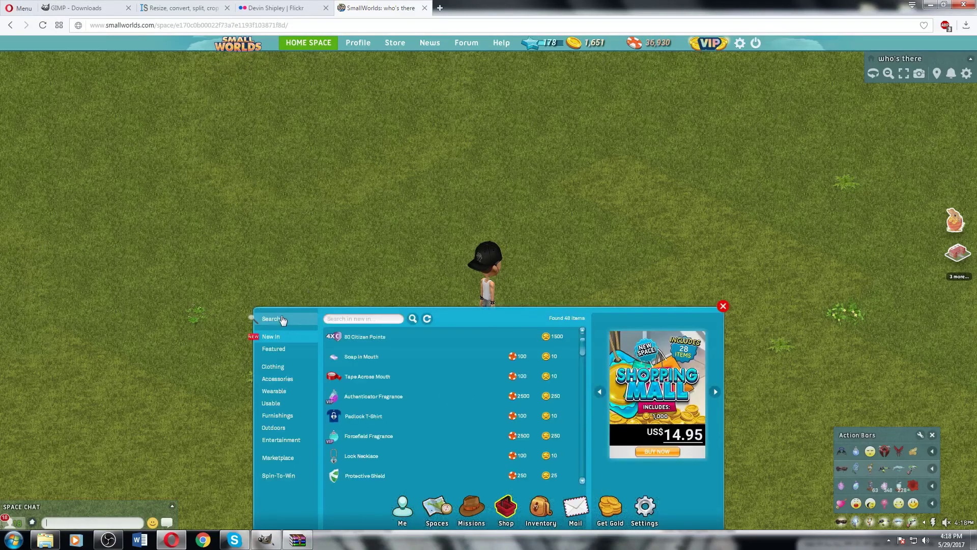
Search the shop for "floor poster" and buy 11 Medium Floor Posters with Gold.
left_click(356, 320)
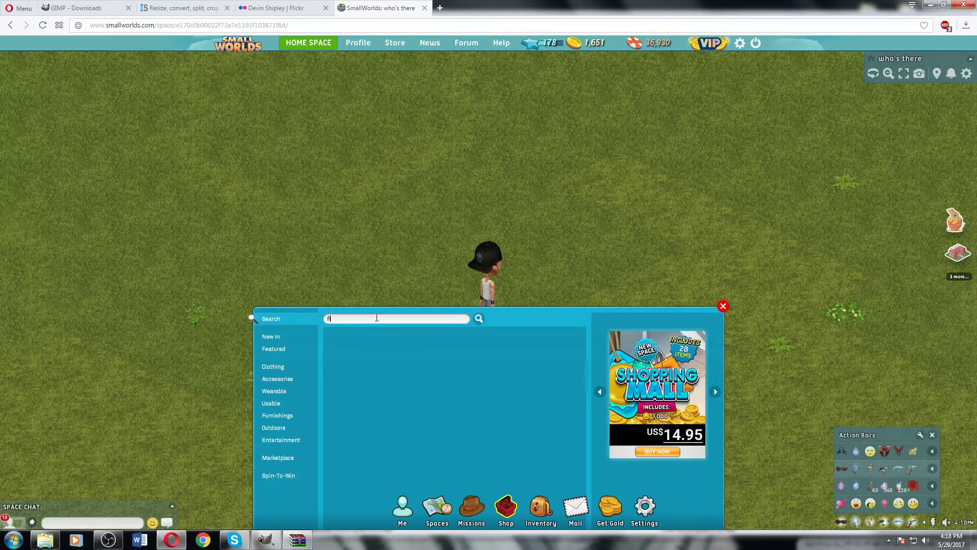
key("Return")
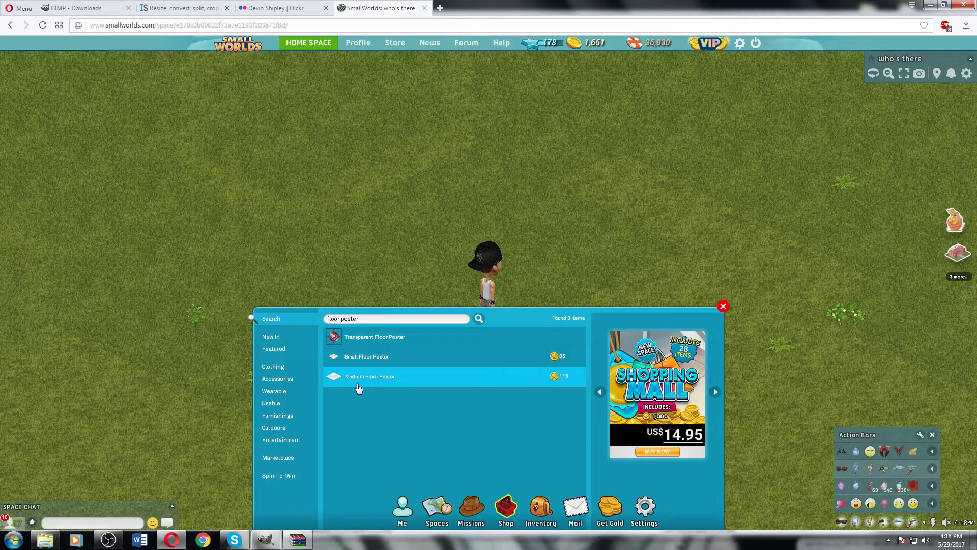
left_click(359, 380)
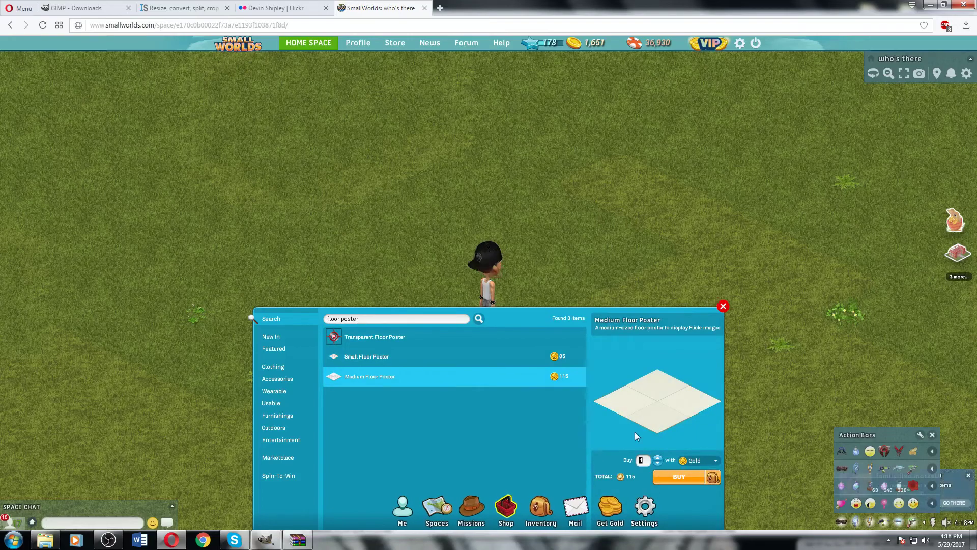
type("1")
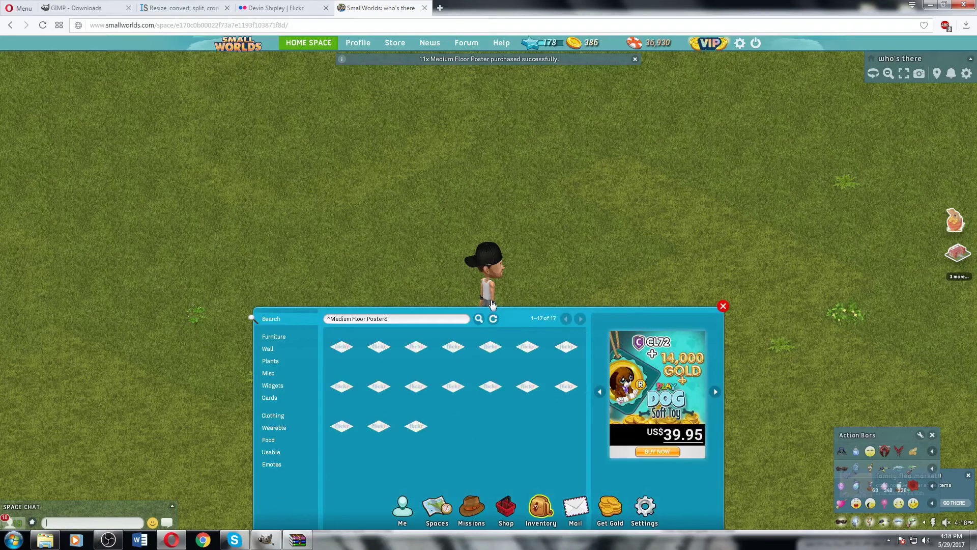
Place one Medium Floor Poster from the inventory on the grass just behind the avatar.
mouse_move(492, 303)
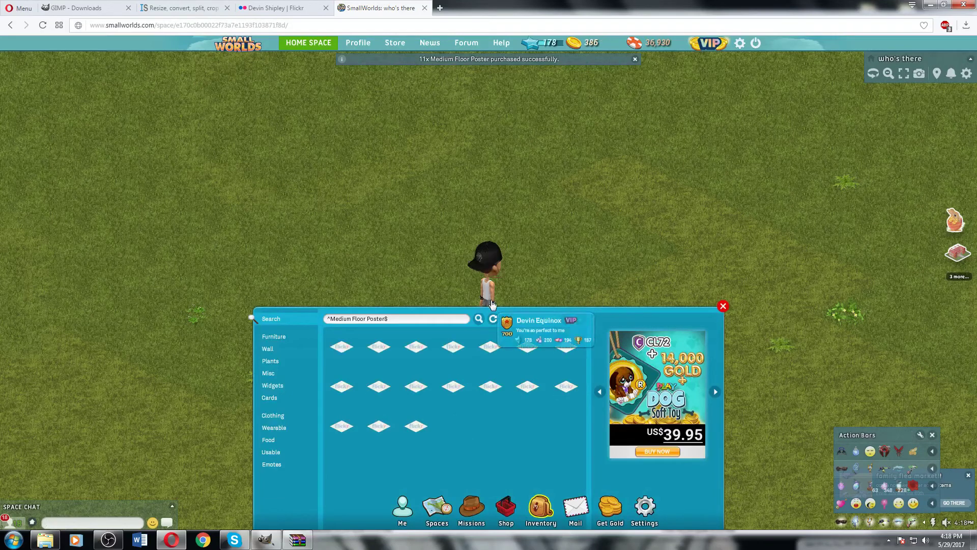
left_click(378, 357)
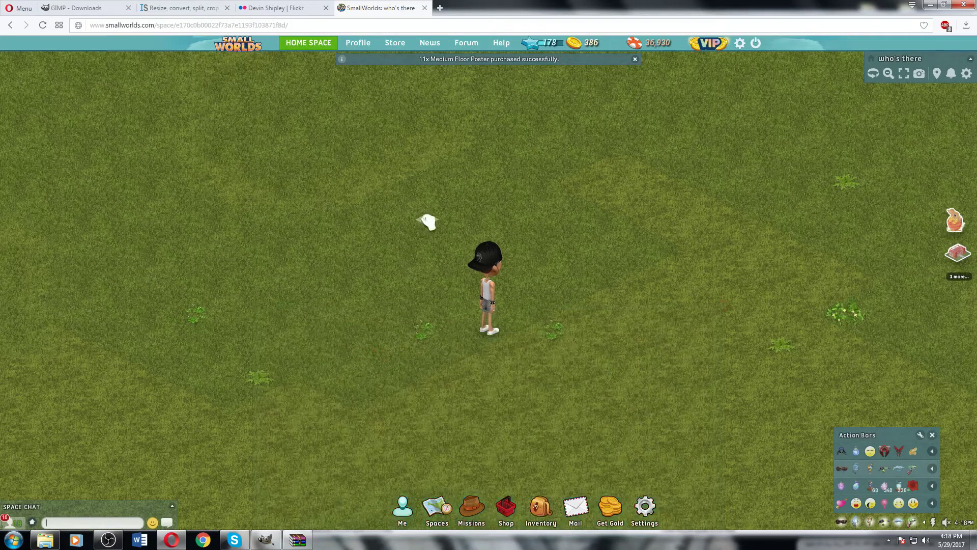
left_click(490, 222)
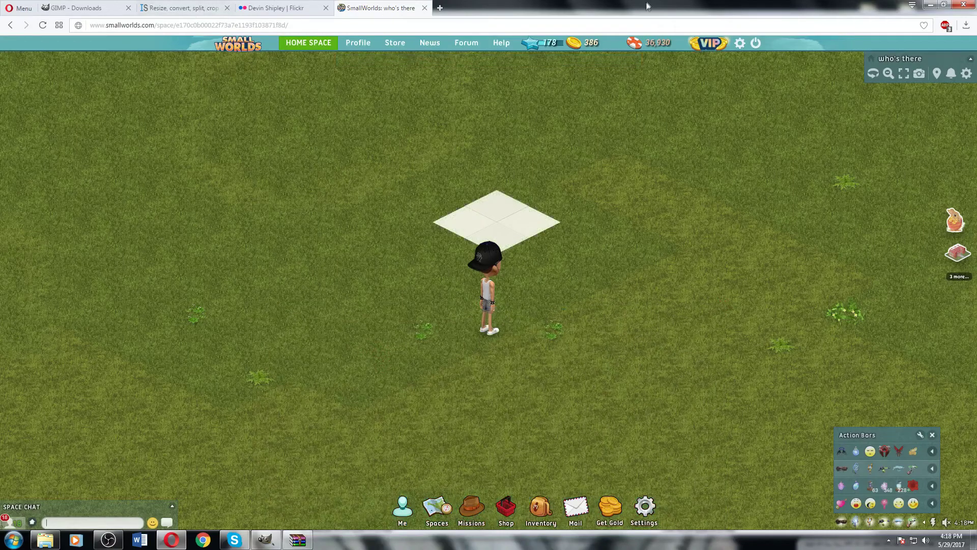
Arrange SmallWorlds in the left half of the screen and ImageSplitter in its own browser window in the right half.
left_click_drag(624, 4, 1, 7)
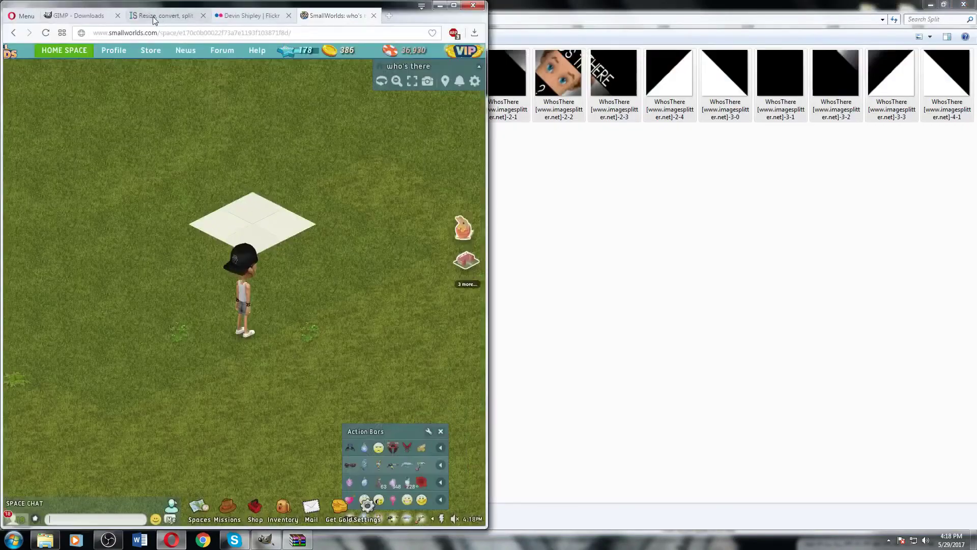
left_click(154, 18)
left_click_drag(155, 14, 671, 103)
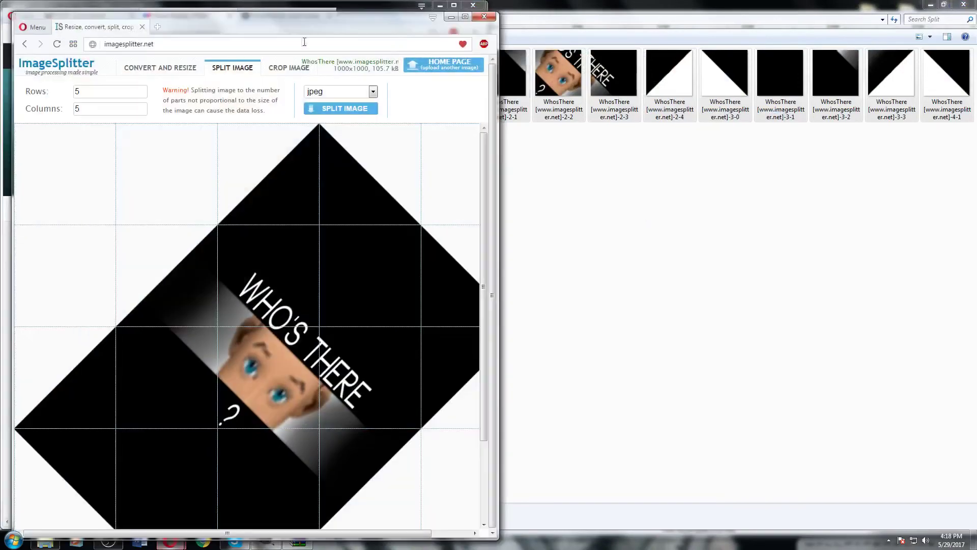
left_click_drag(284, 19, 976, 89)
left_click(285, 16)
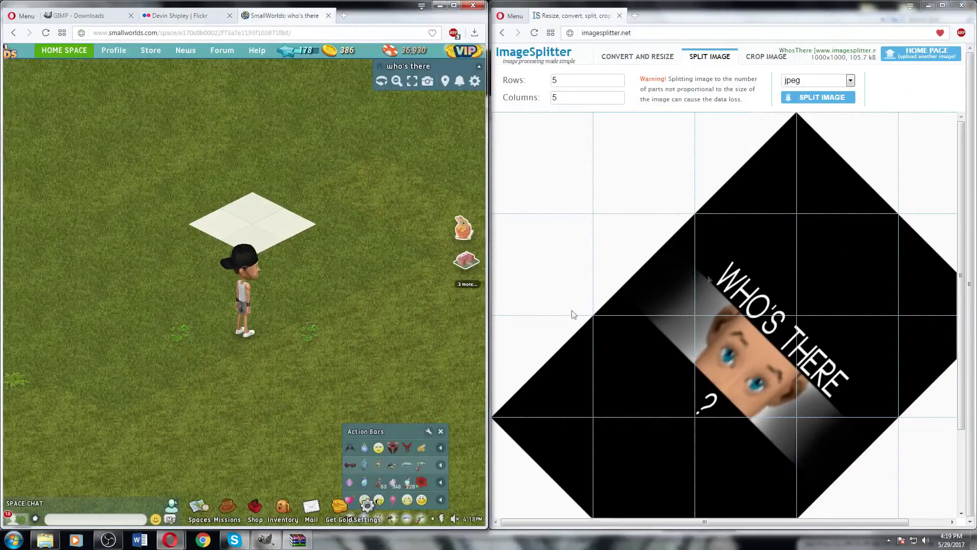
Open the placed floor poster's configuration and set its image placement to Fill.
left_click_drag(260, 322, 334, 398)
left_click_drag(390, 380, 326, 347)
left_click(291, 284)
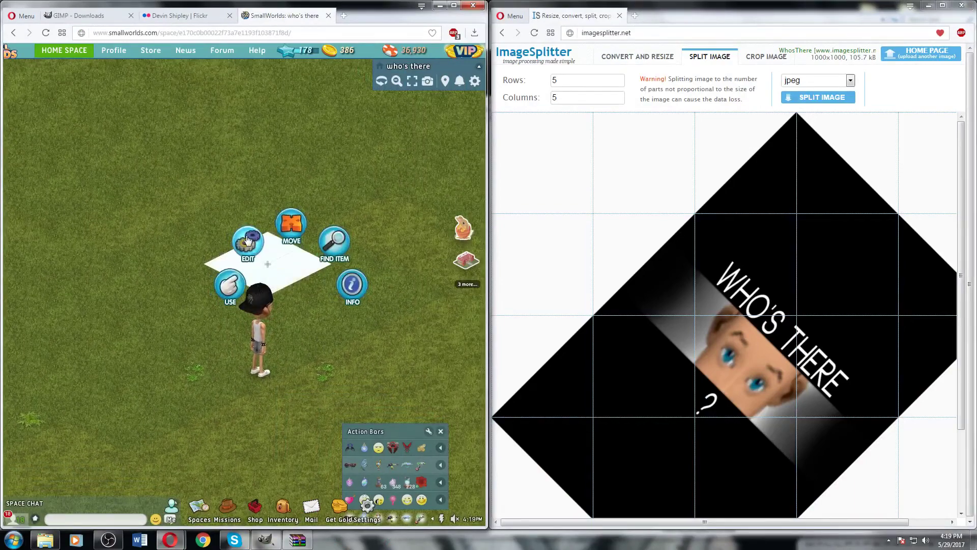
left_click(302, 227)
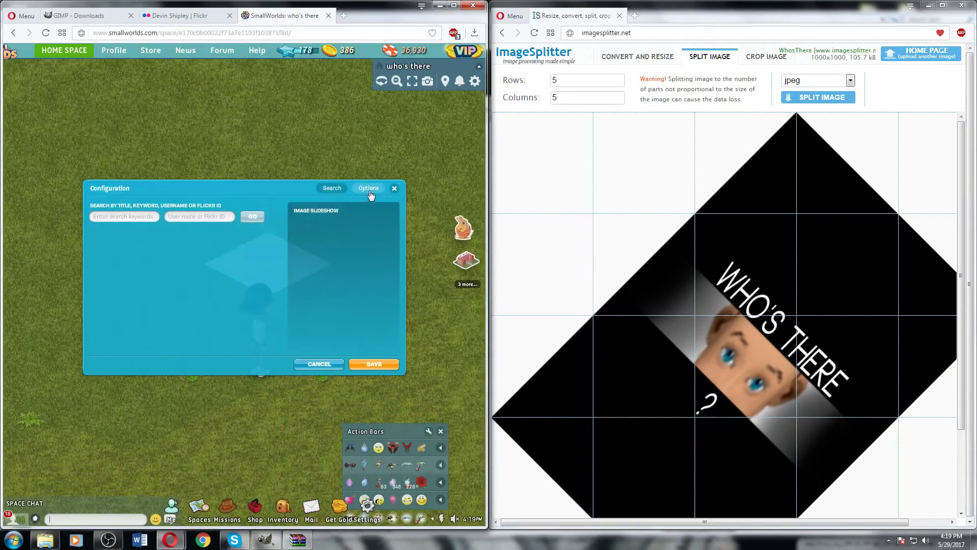
left_click(370, 194)
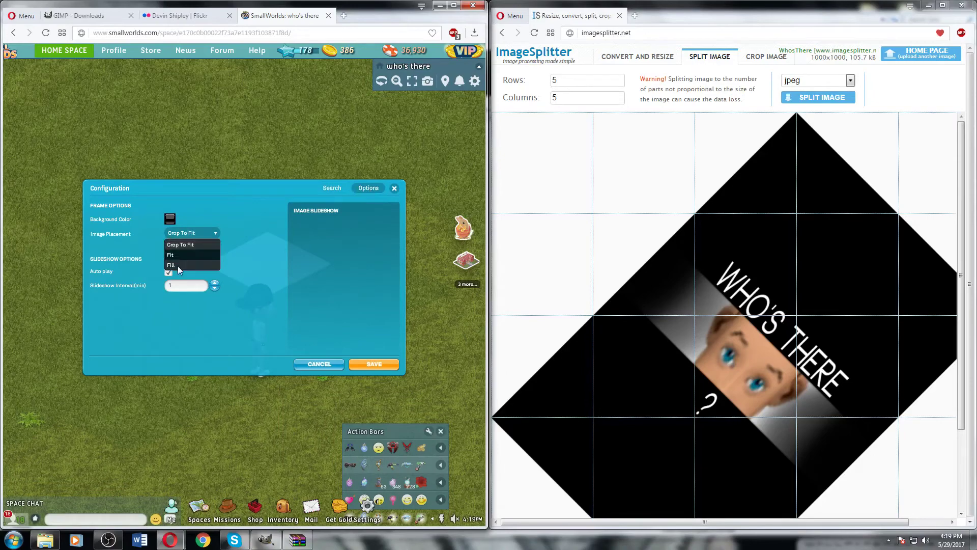
left_click(178, 266)
Look up the Flickr username, add the tile with white upper-left and black lower-right halves to the poster's slideshow, and save.
left_click(332, 188)
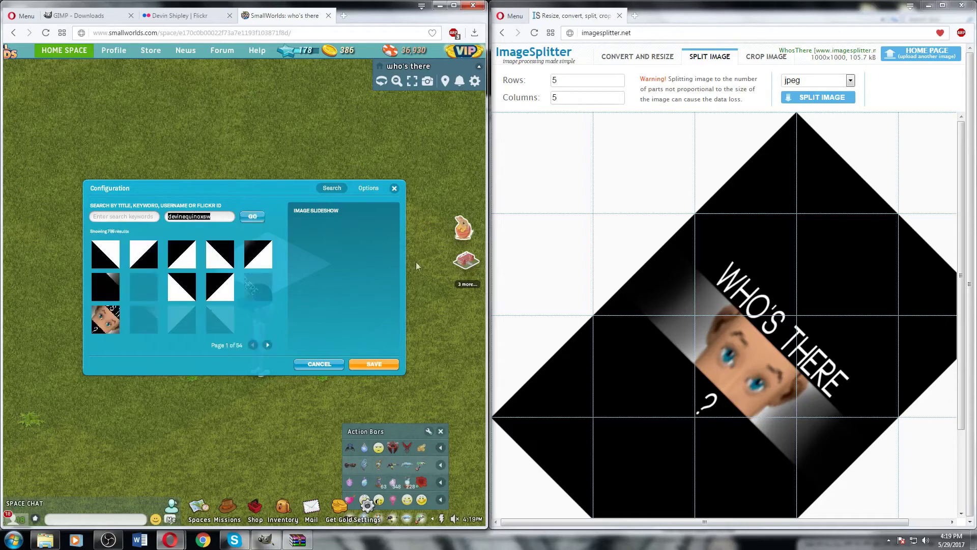
left_click(268, 345)
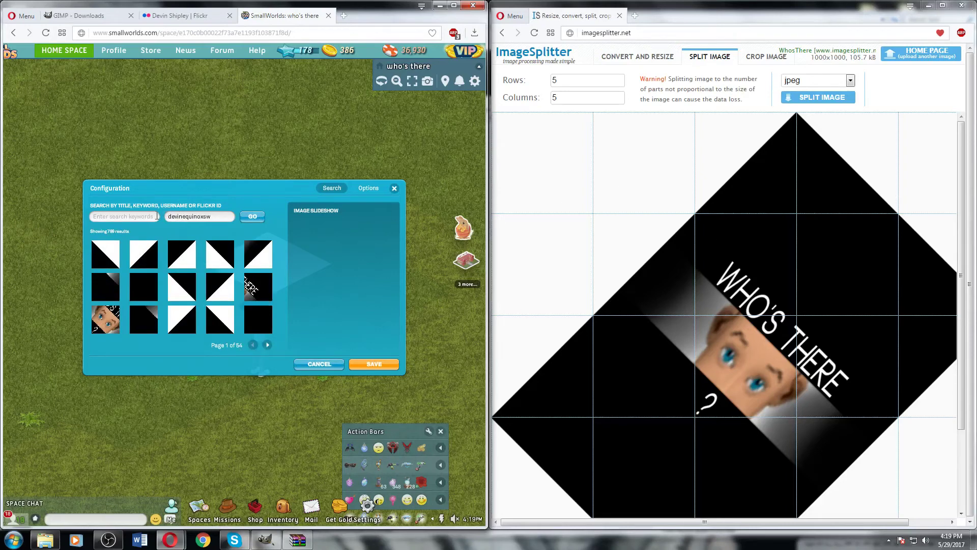
left_click(190, 329)
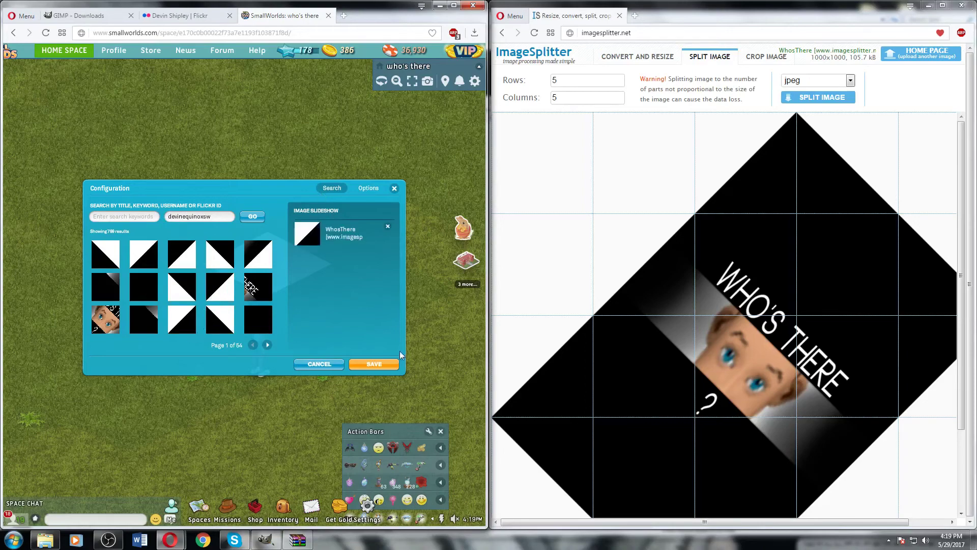
left_click(374, 363)
Move the configured poster to the left of the avatar and place a second Medium Floor Poster on the grass behind the avatar.
left_click(270, 268)
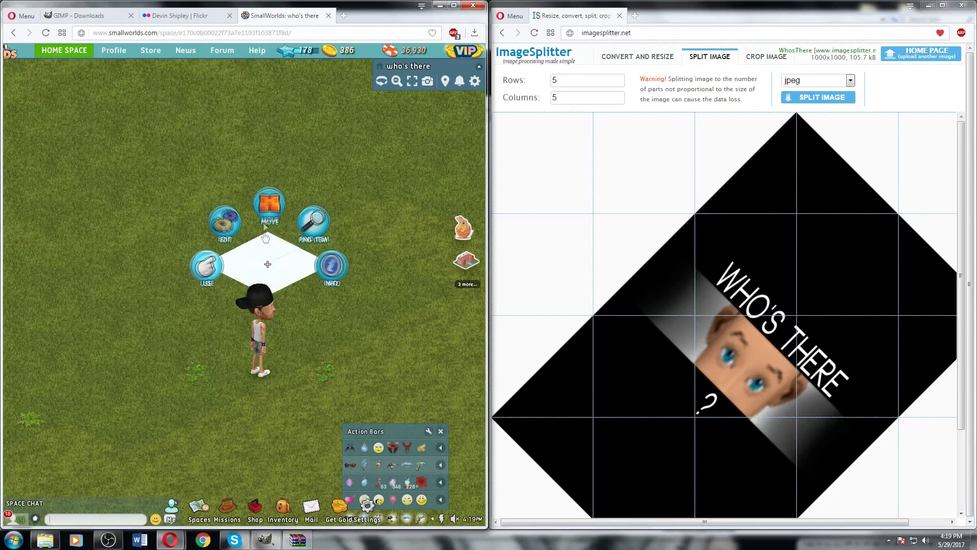
left_click_drag(269, 268, 149, 259)
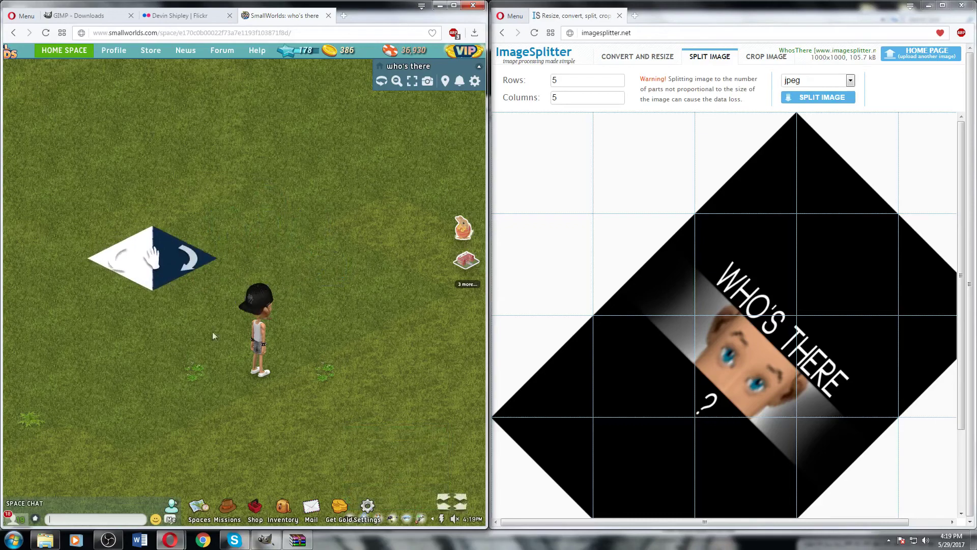
left_click(283, 508)
left_click_drag(243, 383, 277, 259)
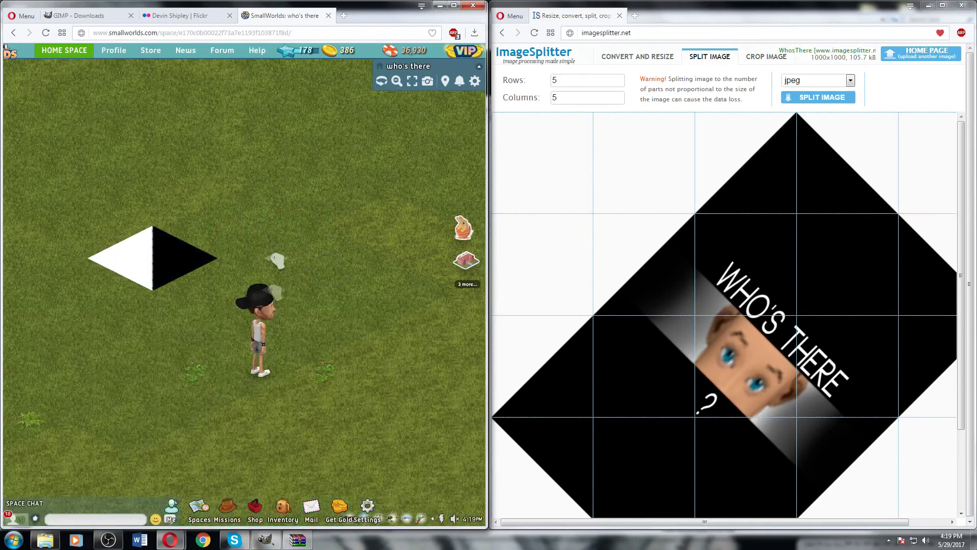
left_click(257, 203)
left_click(294, 162)
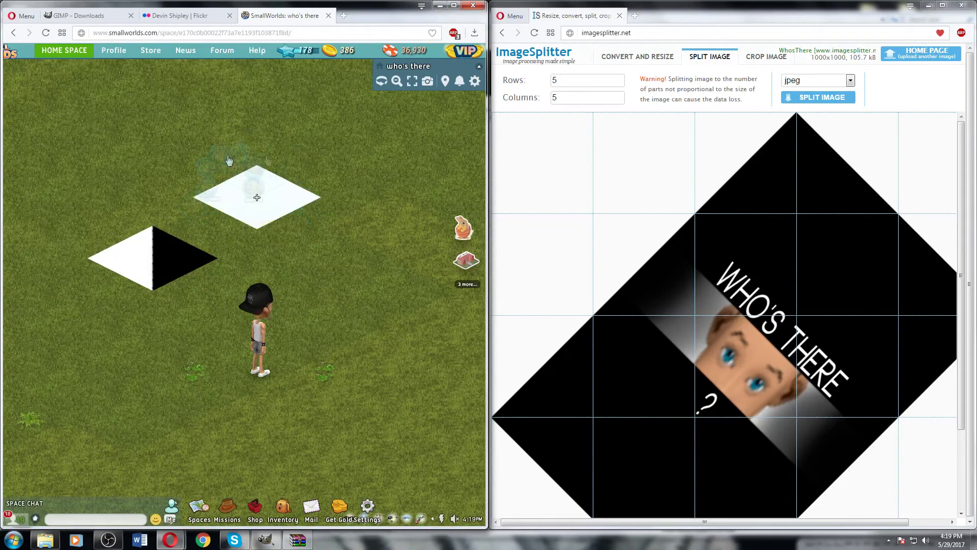
left_click(279, 142)
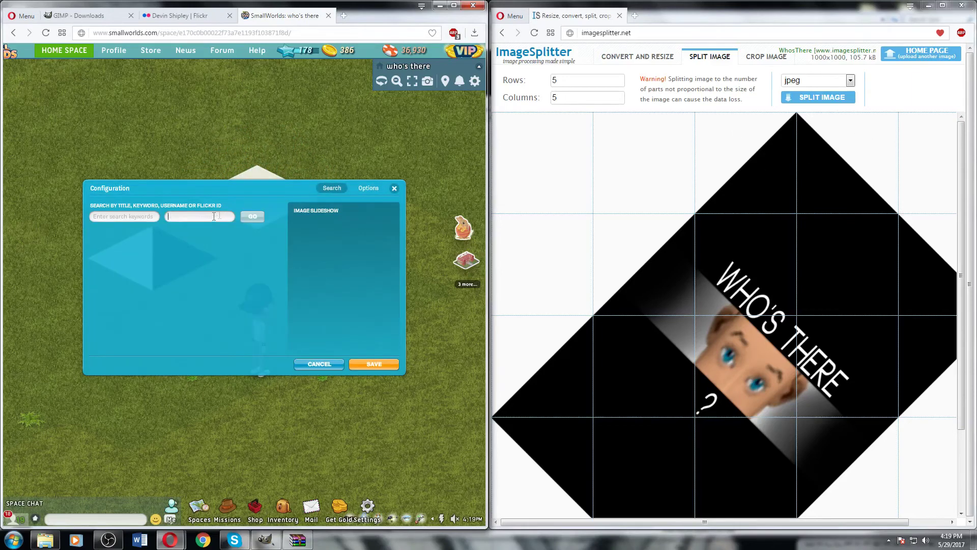
left_click(374, 363)
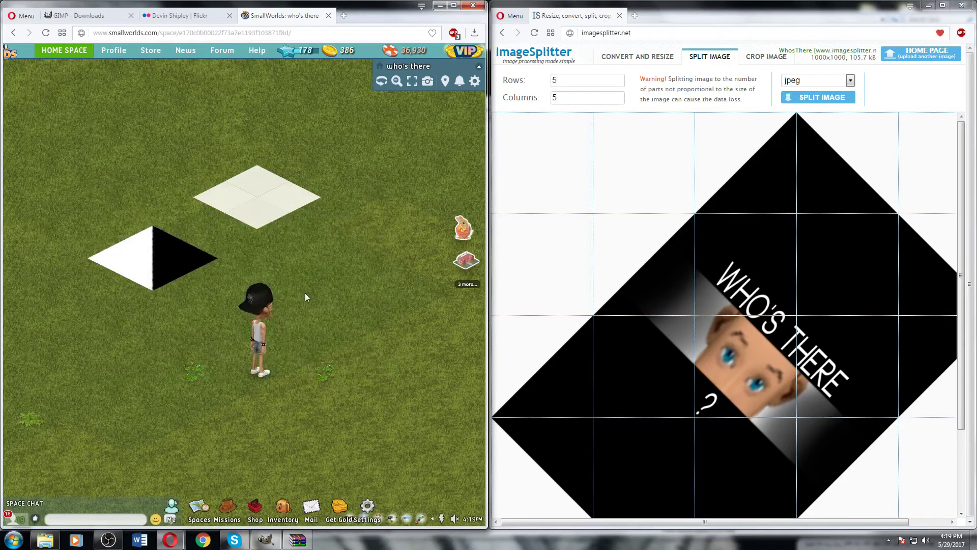
Set the second floor poster's image placement to Fill, assign a black image tile to it, and save the configuration.
left_click(257, 208)
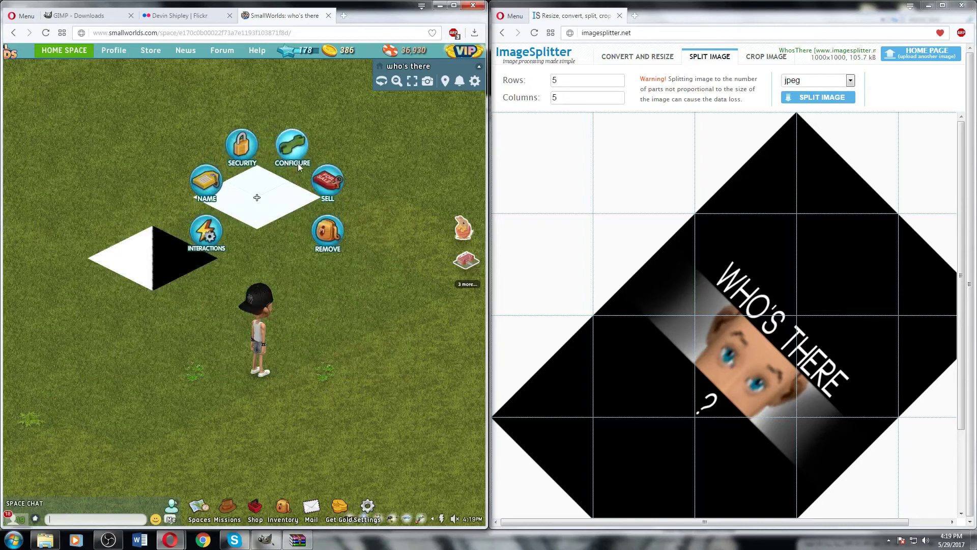
left_click(286, 147)
left_click(367, 188)
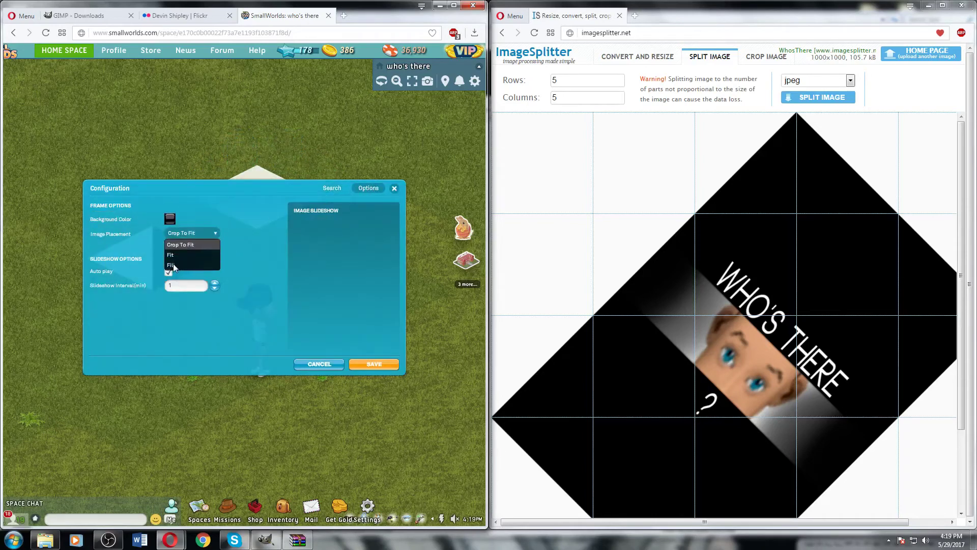
left_click(173, 264)
left_click(371, 364)
Move the second floor poster against the upper-right edge of the black-and-white poster so the tiles adjoin.
left_click(229, 189)
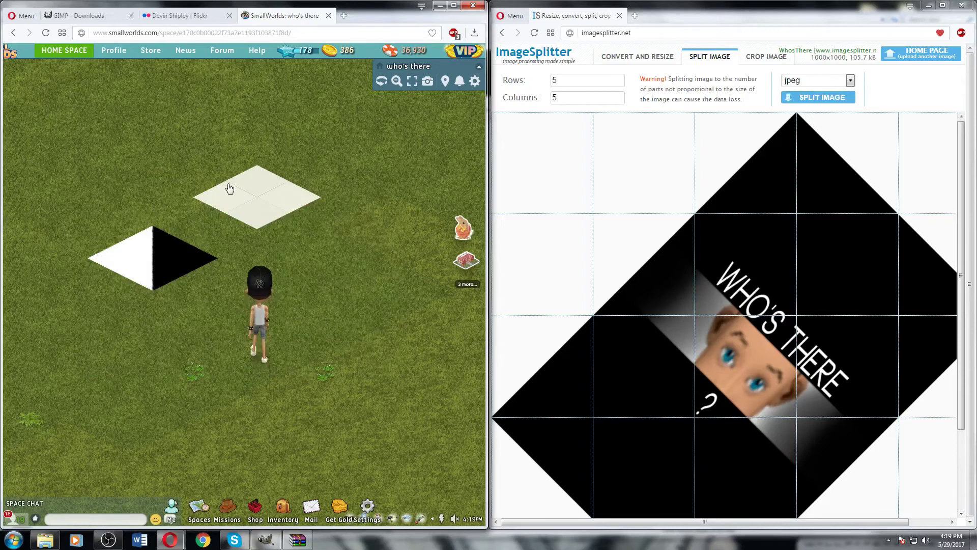
left_click(226, 137)
left_click_drag(256, 195, 216, 224)
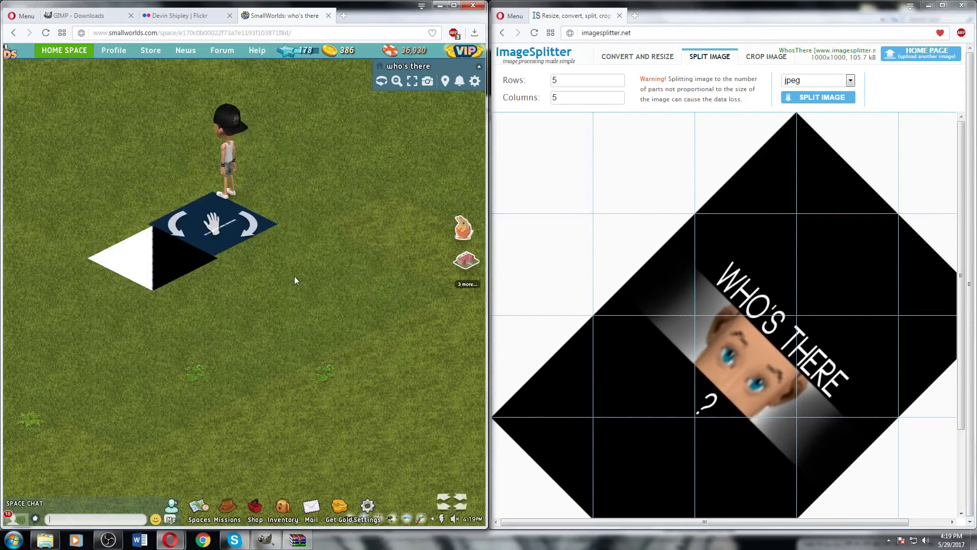
Assign the tile with white upper-right and black lower-left halves to the second floor poster, save, and align it flush with the first poster.
left_click(218, 222)
left_click(223, 239)
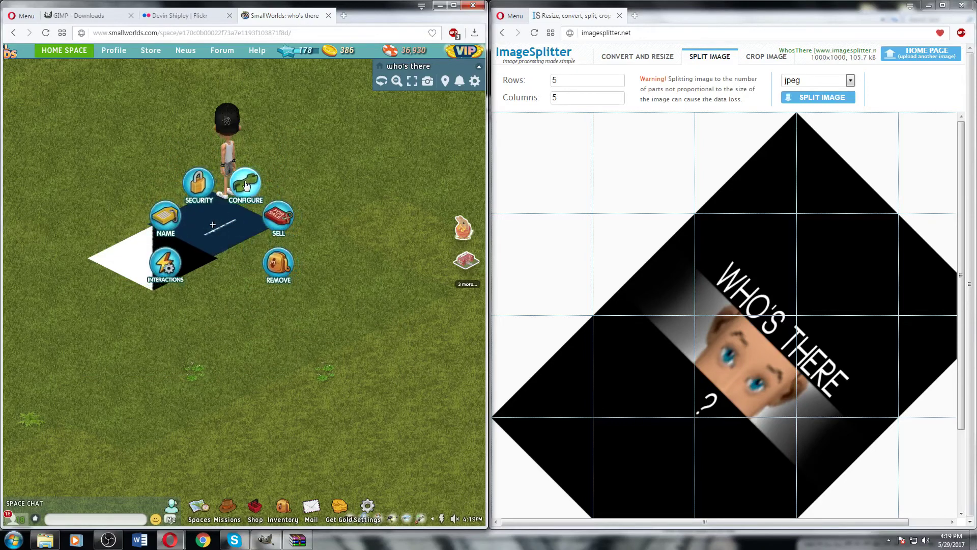
left_click(239, 204)
left_click(332, 188)
left_click(243, 217)
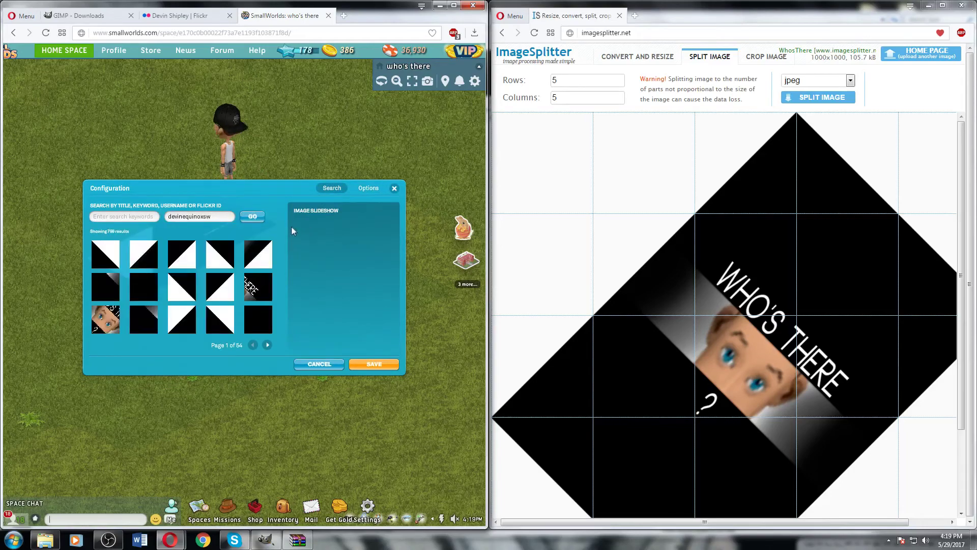
left_click(116, 263)
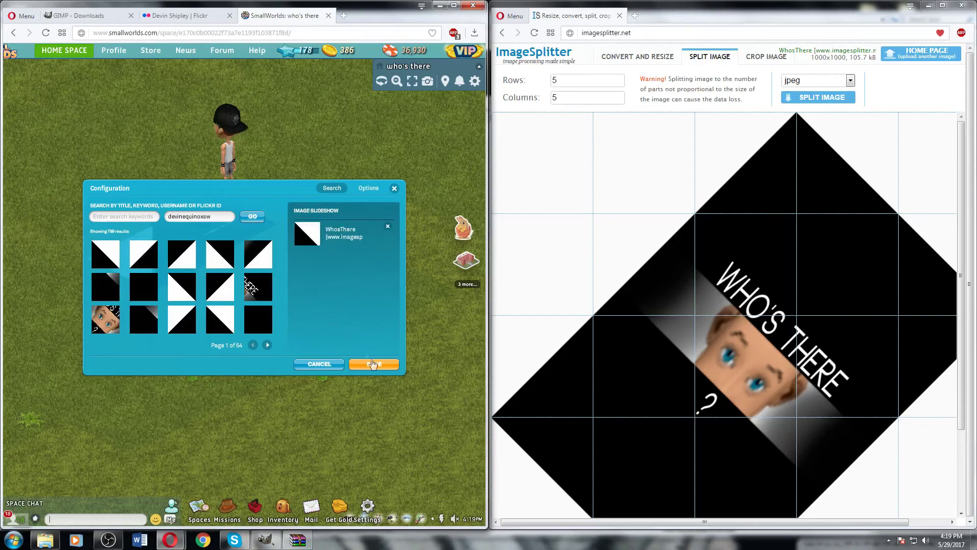
left_click(373, 364)
left_click(214, 233)
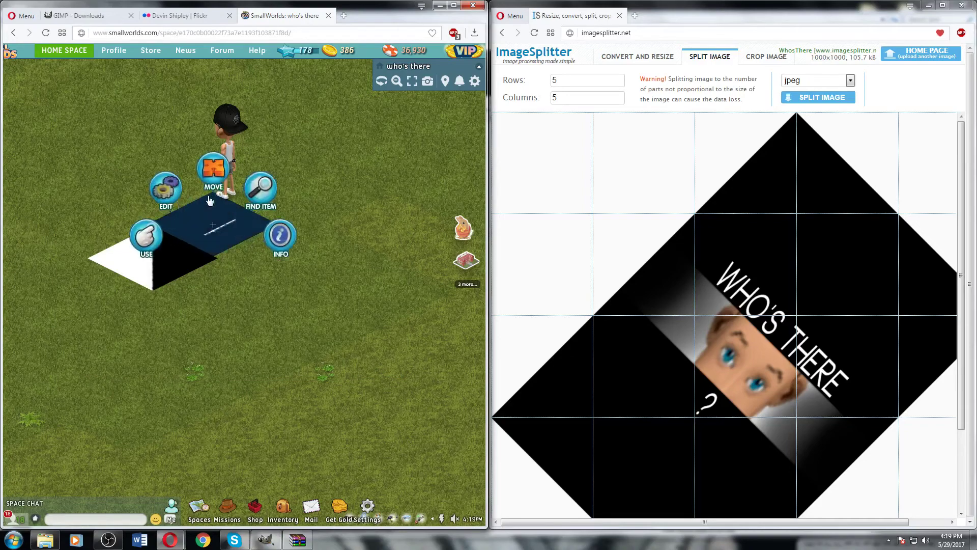
left_click(219, 228)
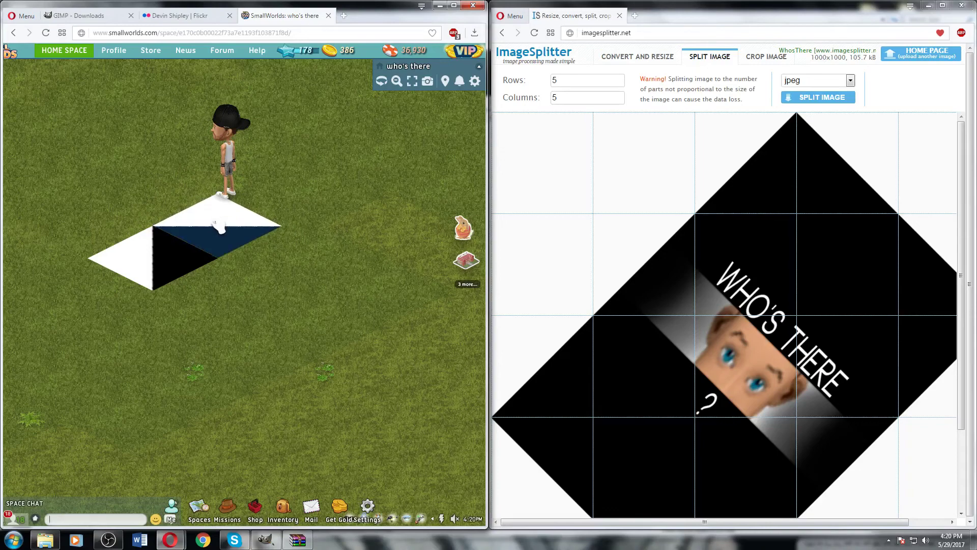
Place a third Medium Floor Poster on the grass below the joined pair and set its image placement to Fill.
left_click(283, 506)
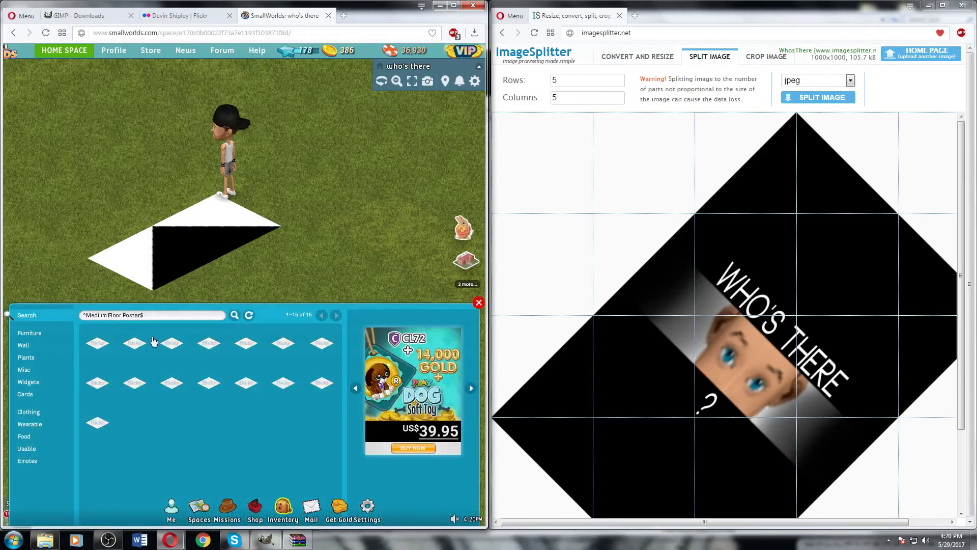
left_click(153, 341)
left_click(260, 324)
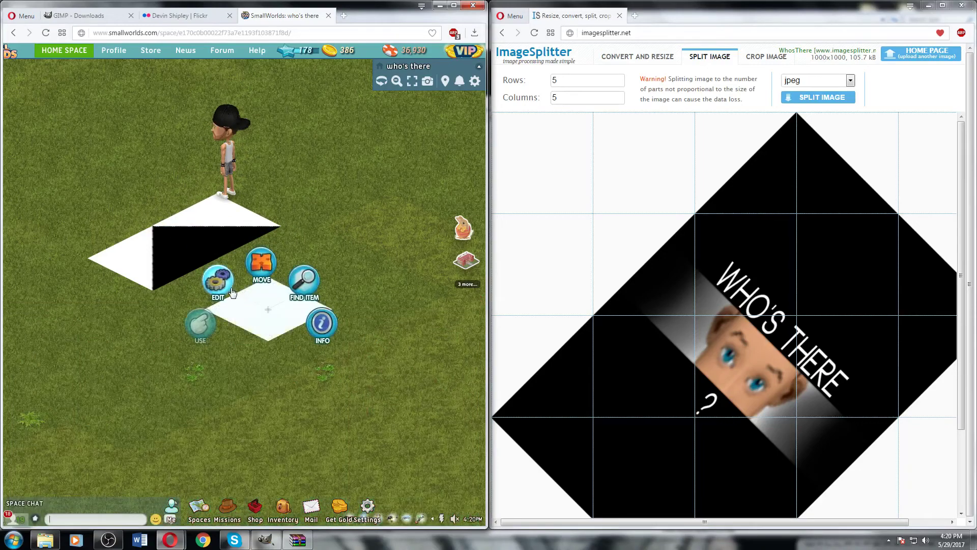
left_click(280, 305)
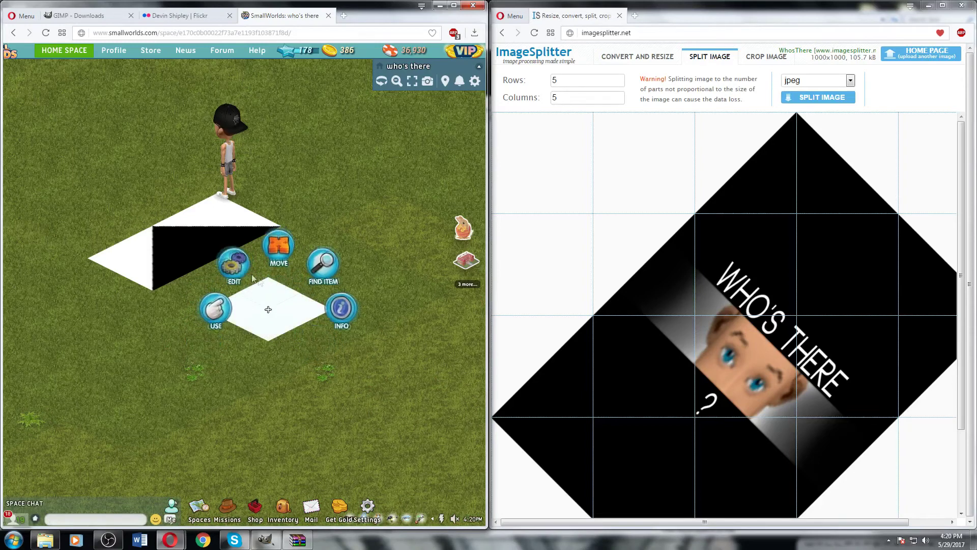
left_click(240, 269)
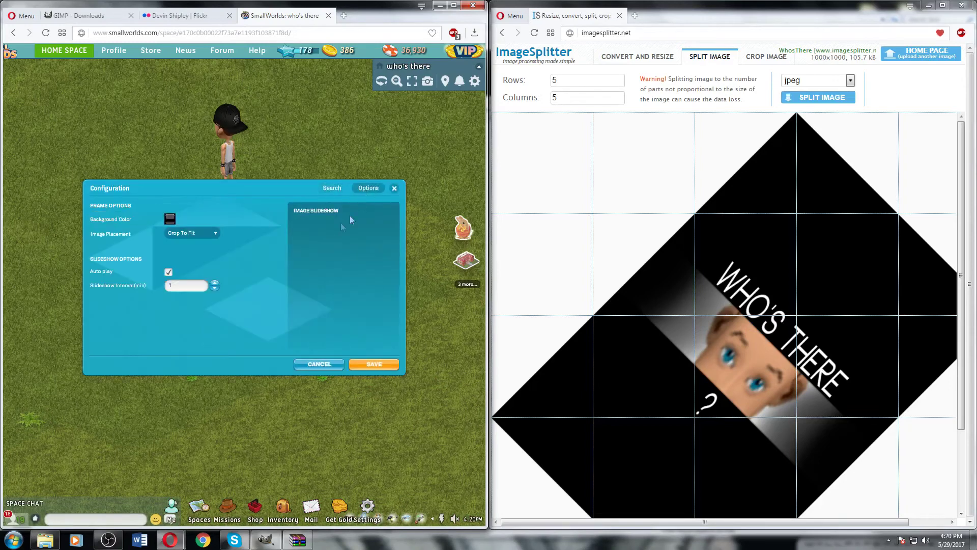
left_click(200, 236)
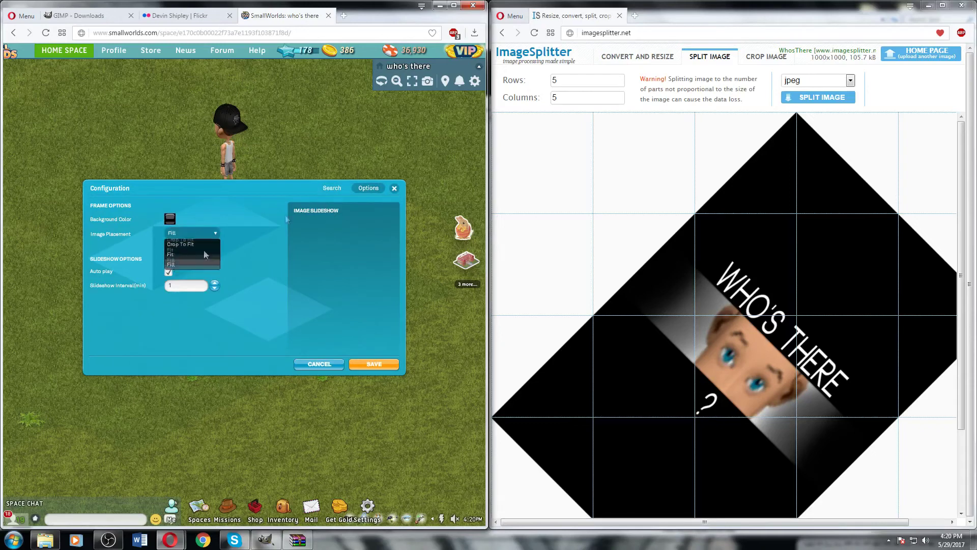
Assign a fully black tile from the Flickr results to the third poster, save, and move it against the second poster's lower-right edge.
left_click(324, 190)
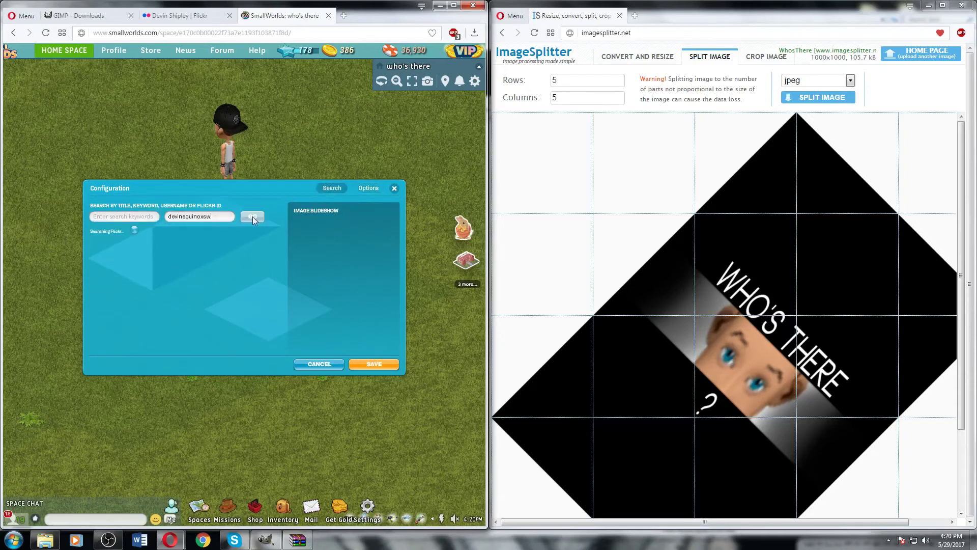
mouse_move(230, 259)
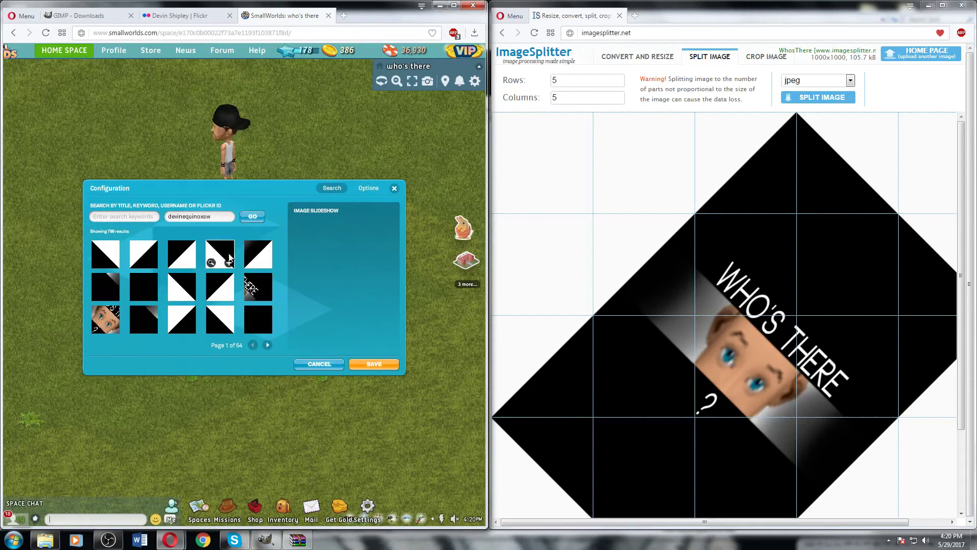
left_click(153, 296)
left_click(374, 364)
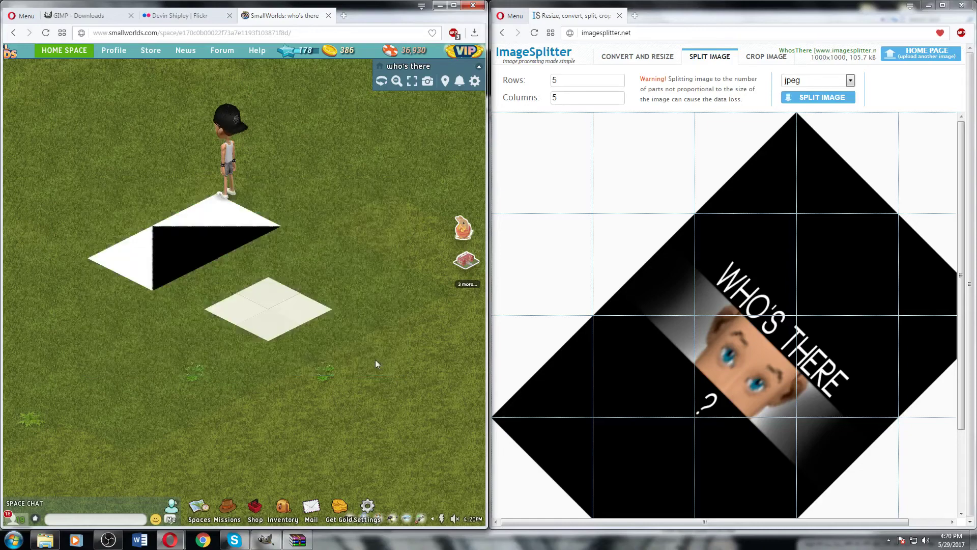
left_click(291, 309)
left_click(294, 253)
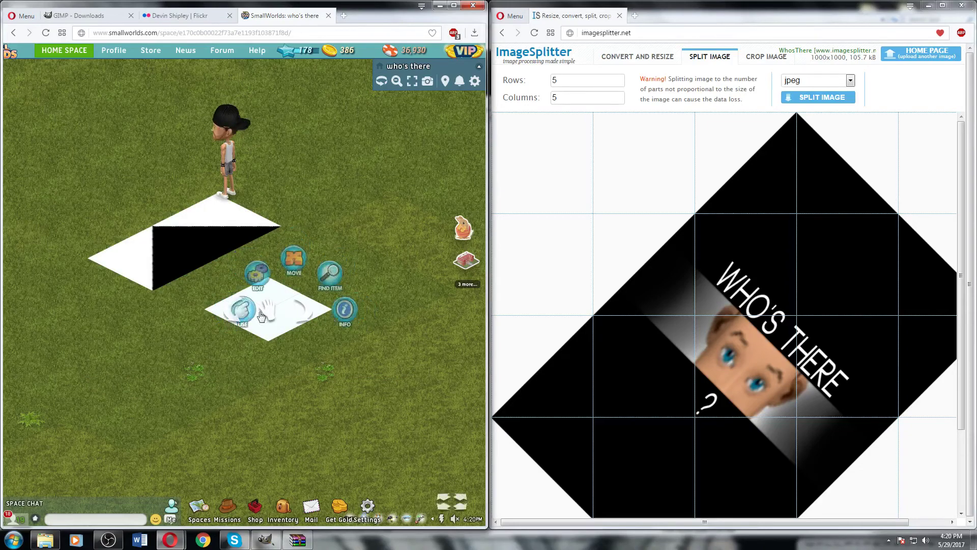
left_click_drag(277, 288, 281, 262)
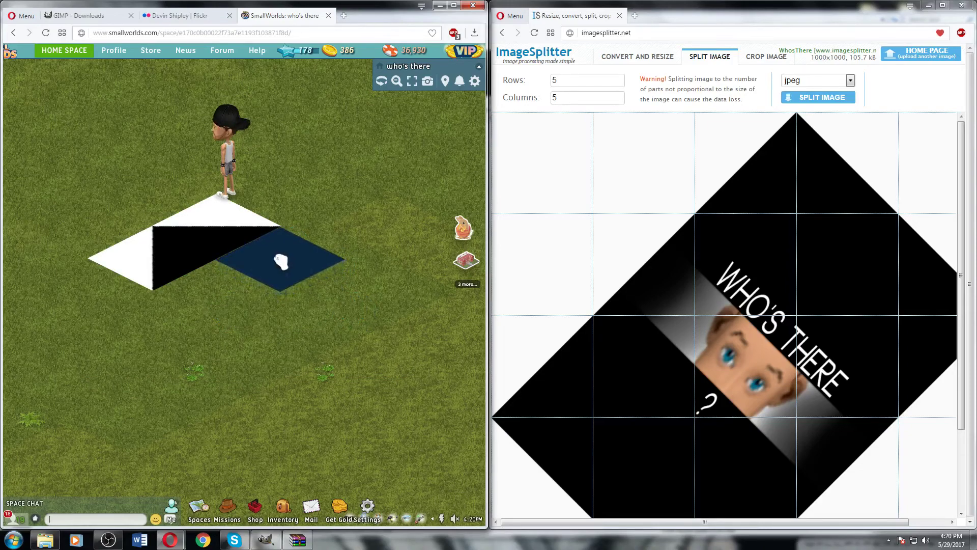
Place a fourth Medium Floor Poster, set it to Fill, assign a white upper-right and black lower-left tile, and join it to the third poster's upper-right edge.
left_click(283, 508)
left_click(305, 397)
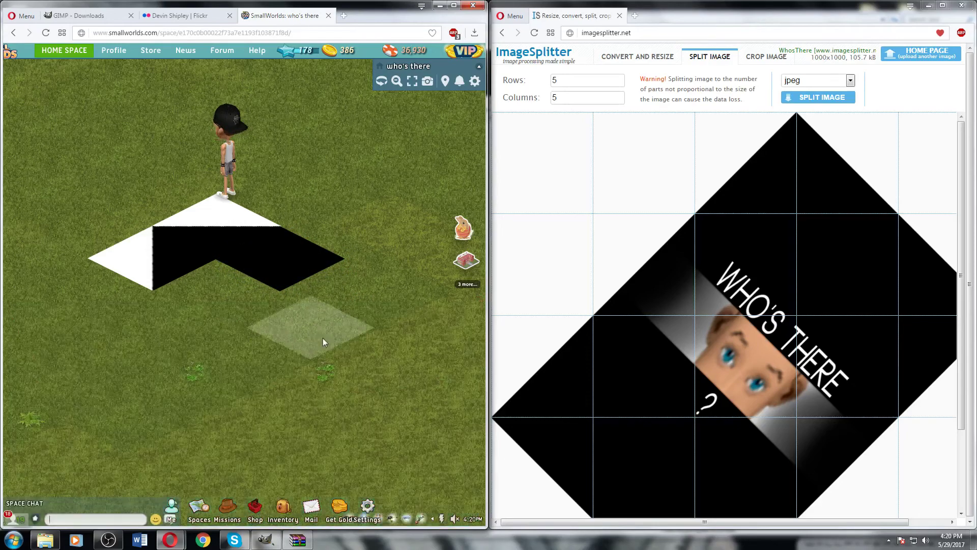
left_click(323, 339)
left_click(329, 267)
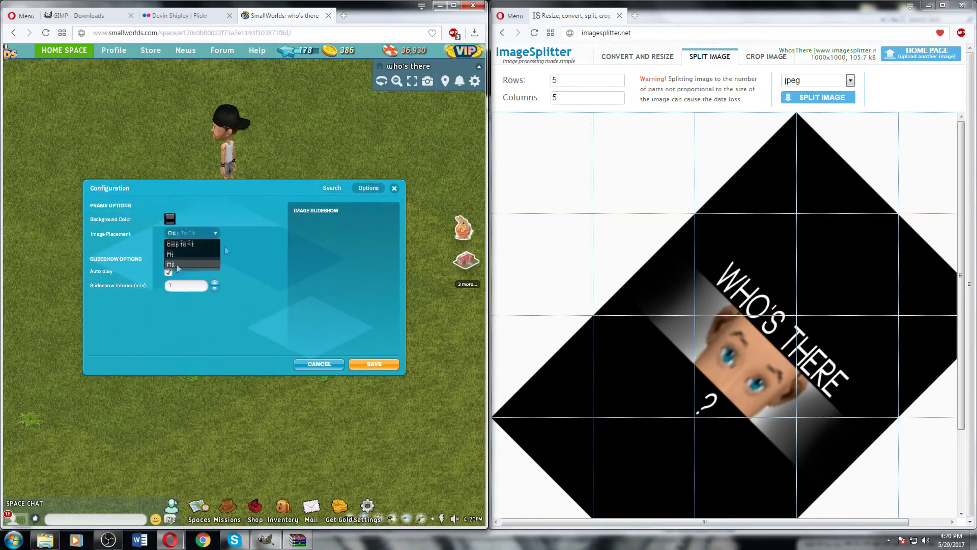
left_click(229, 327)
left_click(360, 364)
left_click_drag(259, 347, 291, 244)
Place a fifth Medium Floor Poster set to Fill with the "WHO'S" lettering tile, save, and fit it into the notch below the first two posters.
left_click(283, 508)
left_click(186, 366)
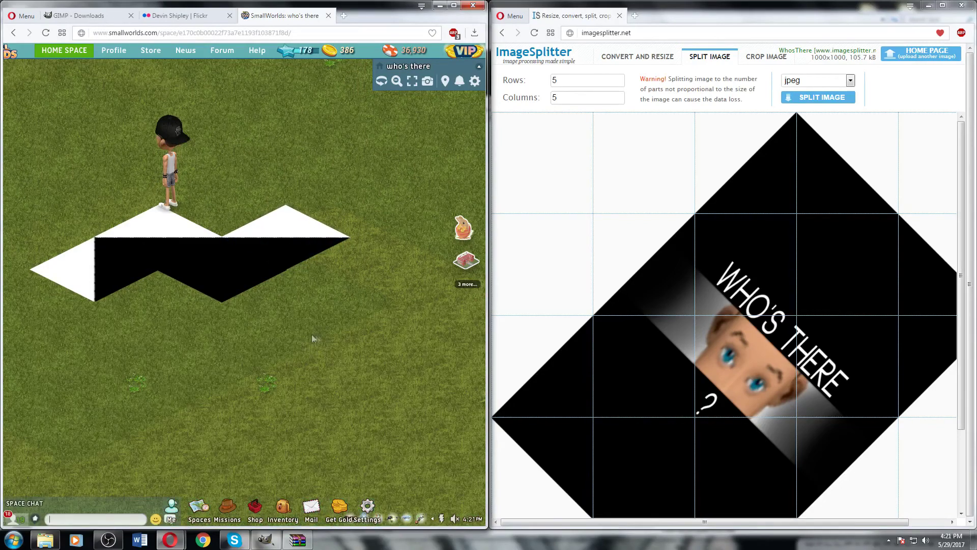
left_click(314, 339)
left_click(376, 278)
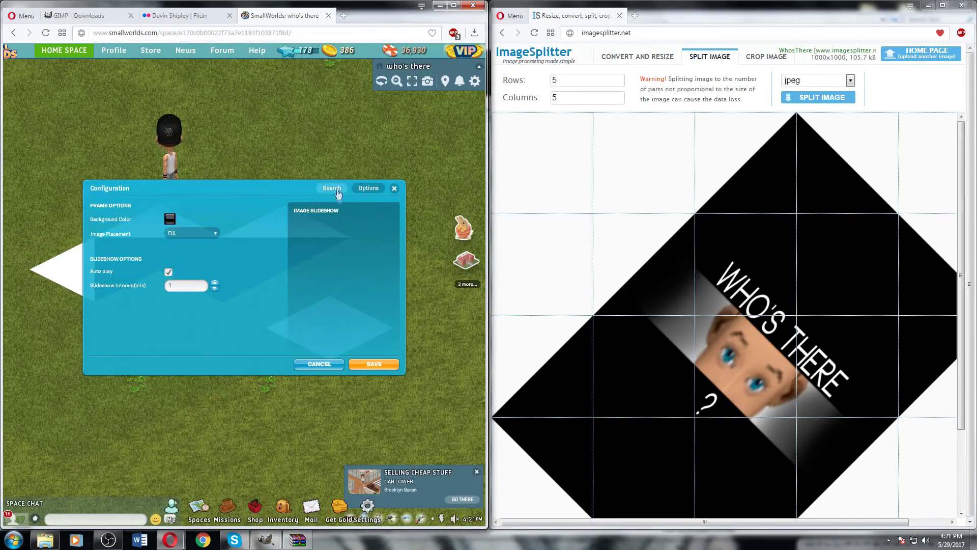
left_click(267, 346)
left_click(105, 253)
left_click(373, 363)
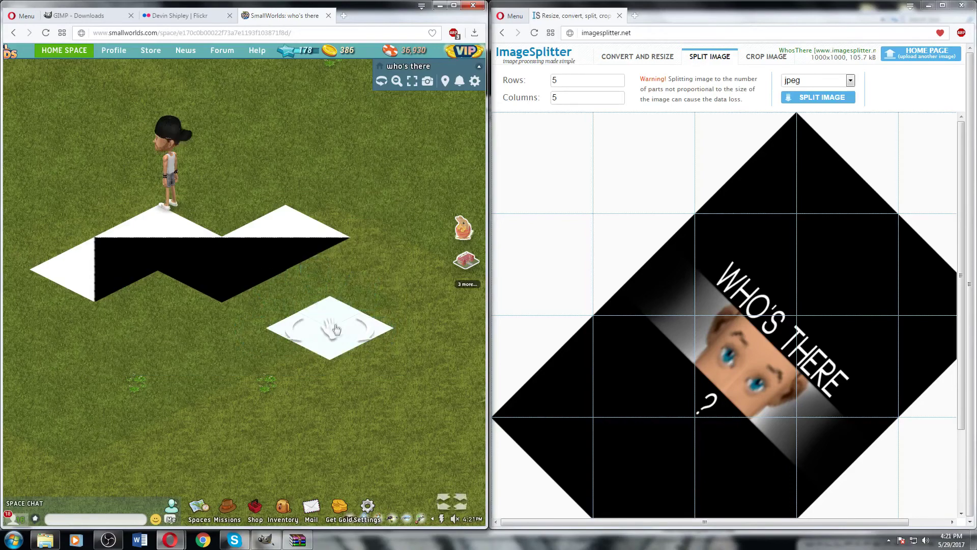
left_click_drag(330, 329, 159, 303)
left_click(269, 388)
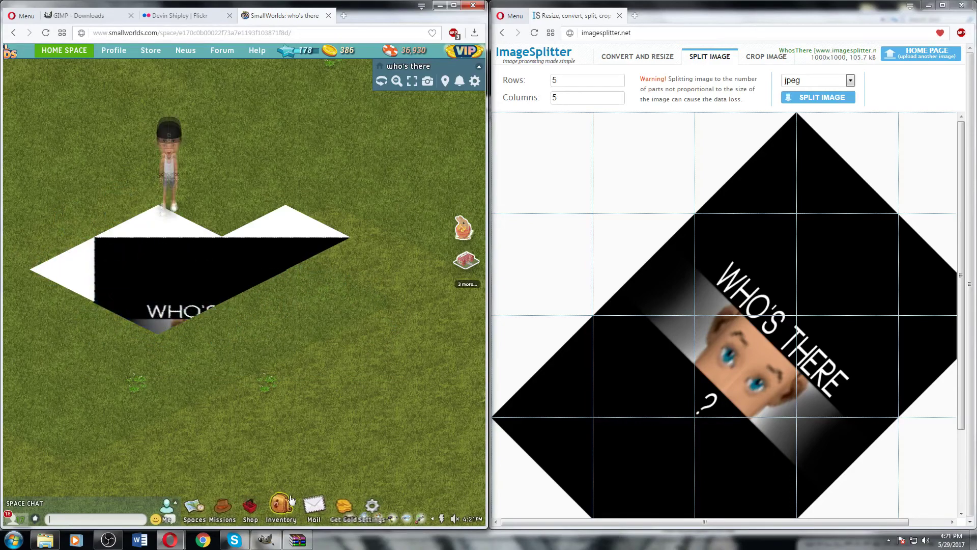
Place another Medium Floor Poster on the grass beside the lettering tile and set its image placement to Fill.
left_click(283, 508)
left_click(185, 365)
left_click(315, 259)
left_click(369, 190)
left_click(198, 234)
left_click(188, 247)
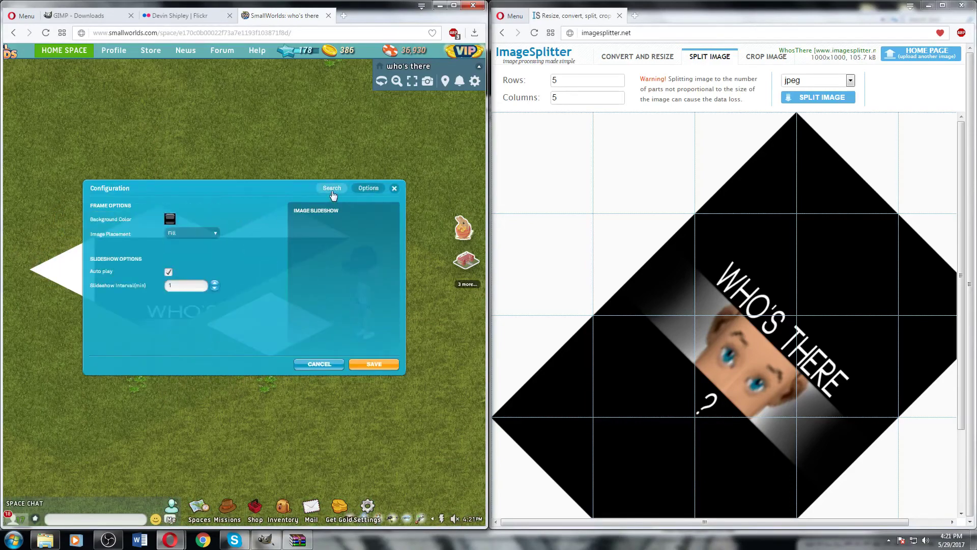
Assign the tile showing the face and question mark to the new poster, save, and move it against the "WHO'S" tile's lower-right edge.
left_click(332, 192)
left_click(106, 321)
left_click(373, 363)
left_click(290, 322)
left_click_drag(286, 321, 225, 337)
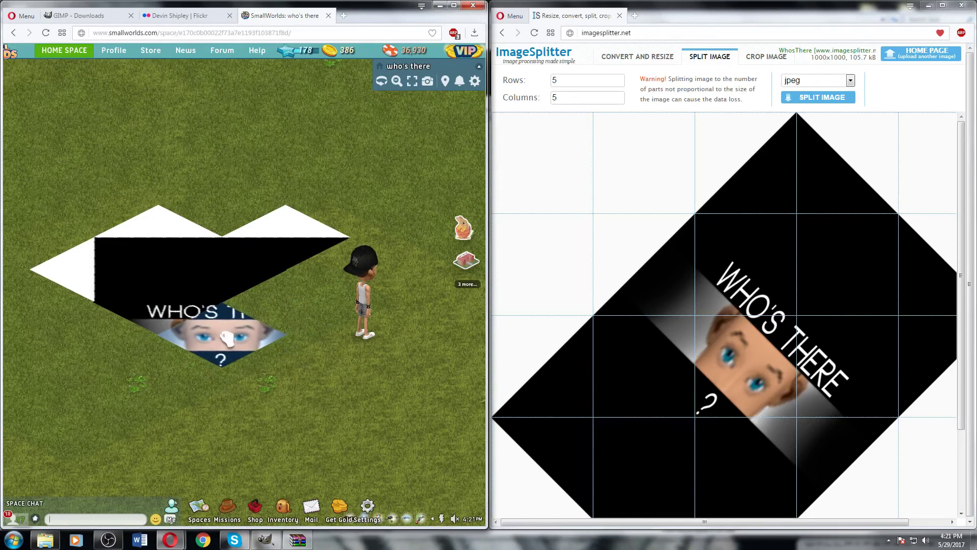
left_click(316, 402)
Place a further Medium Floor Poster on the grass below the face tile and set its image placement to Fill.
left_click(283, 508)
left_click(208, 383)
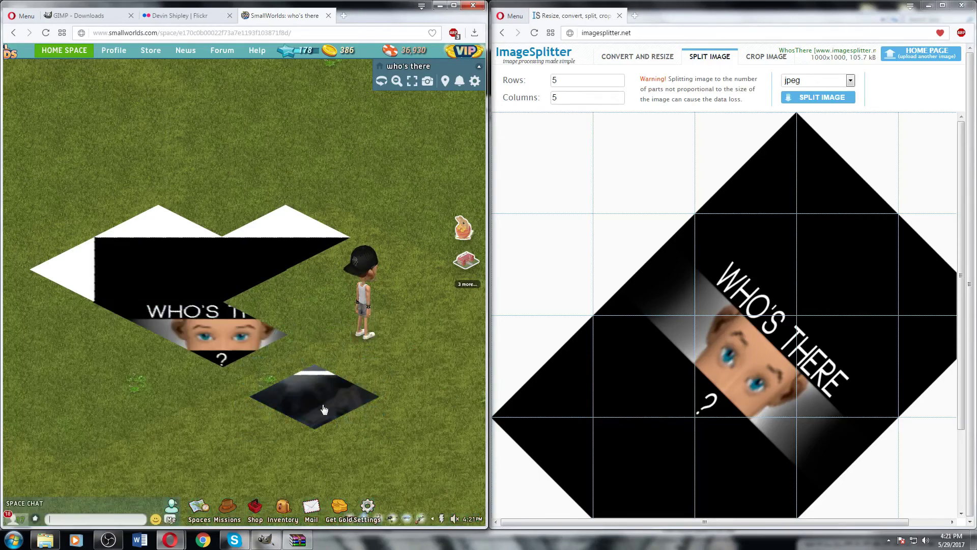
left_click(317, 401)
left_click(368, 189)
left_click(199, 234)
left_click(188, 246)
Assign the "THERE" lettering tile to this poster, save, and move it against the face tile's upper-right edge.
left_click(333, 190)
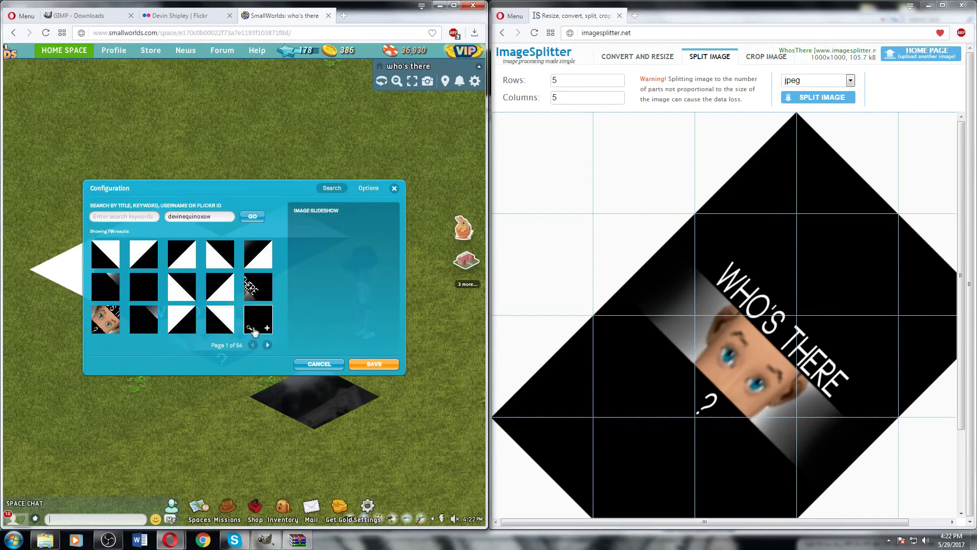
left_click(257, 289)
left_click(373, 364)
left_click_drag(319, 402, 289, 304)
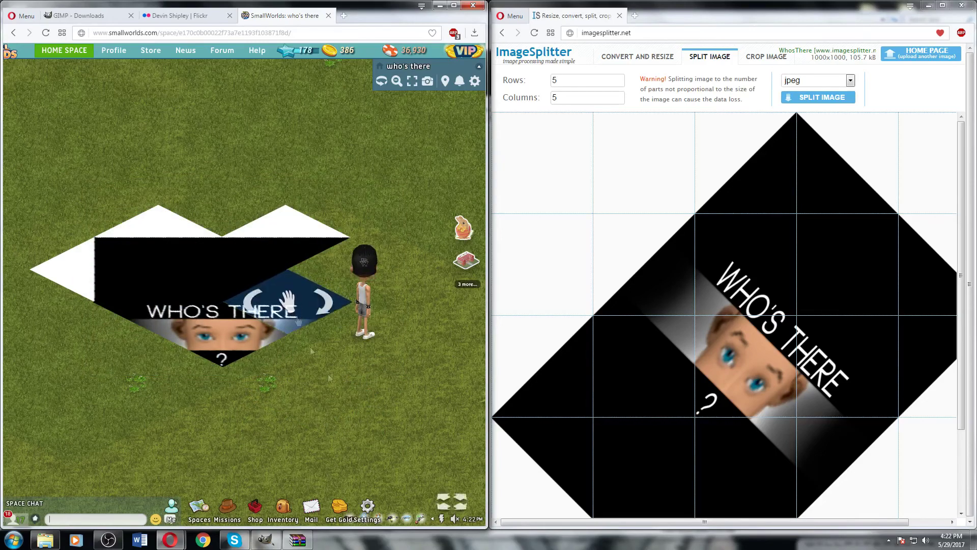
Nudge the black poster above the lettering and the adjoining white-and-black poster so their edges line up with the surrounding tiles.
mouse_move(225, 256)
left_mouse_down()
mouse_move(221, 186)
mouse_move(223, 270)
left_mouse_up()
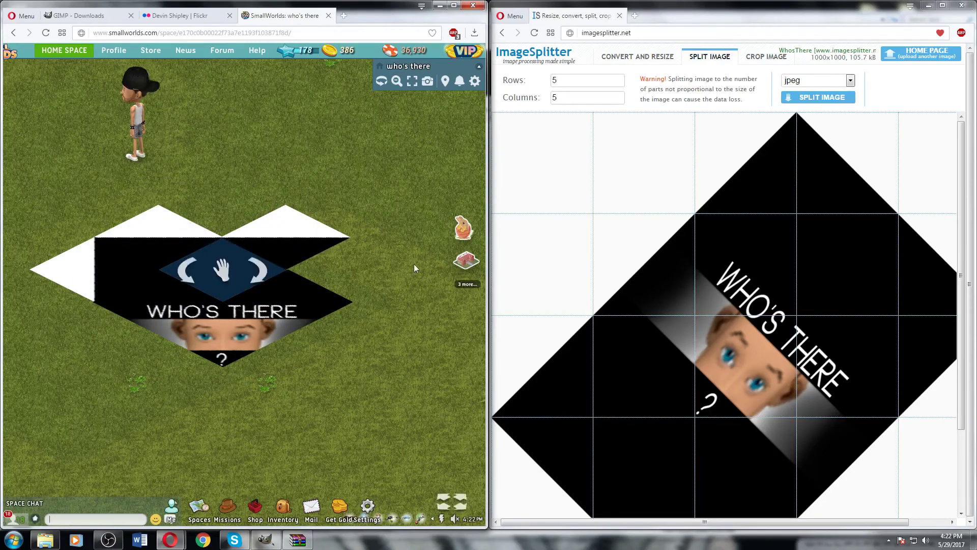
left_click(158, 242)
left_click_drag(158, 242, 160, 240)
Place another Medium Floor Poster, assign the black tile with a grey gradient corner, save, and join it to the face tile's lower-left edge.
left_click_drag(406, 518, 336, 417)
left_click(354, 368)
left_click(389, 227)
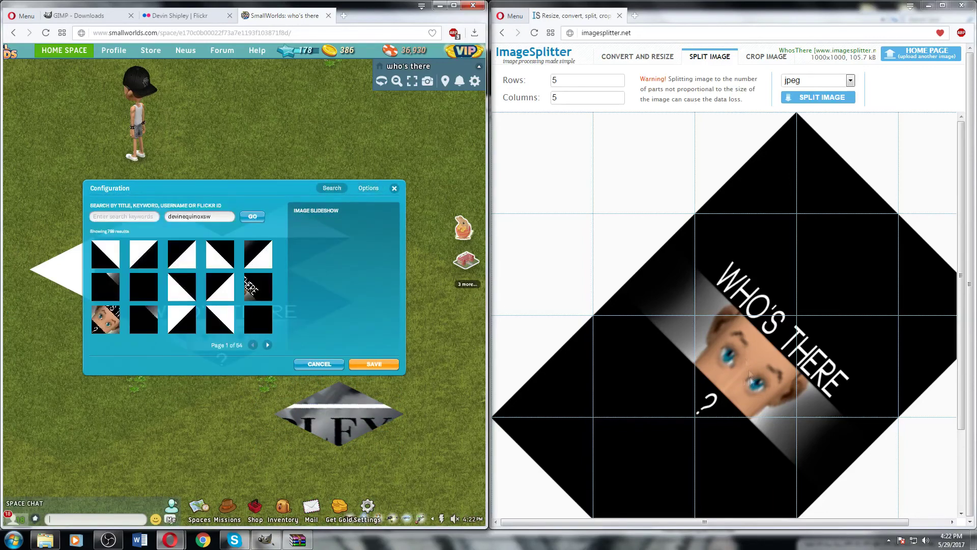
left_click(374, 364)
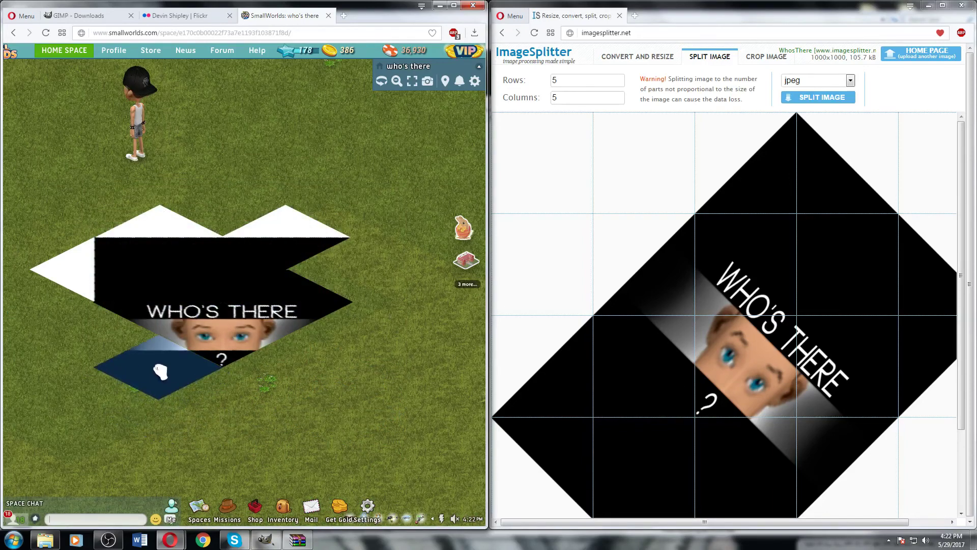
Place a Medium Floor Poster with the white upper-left and black lower-right tile, save, and join it to the lower-left end of the bottom row.
left_click(283, 503)
left_click(316, 416)
left_click(326, 364)
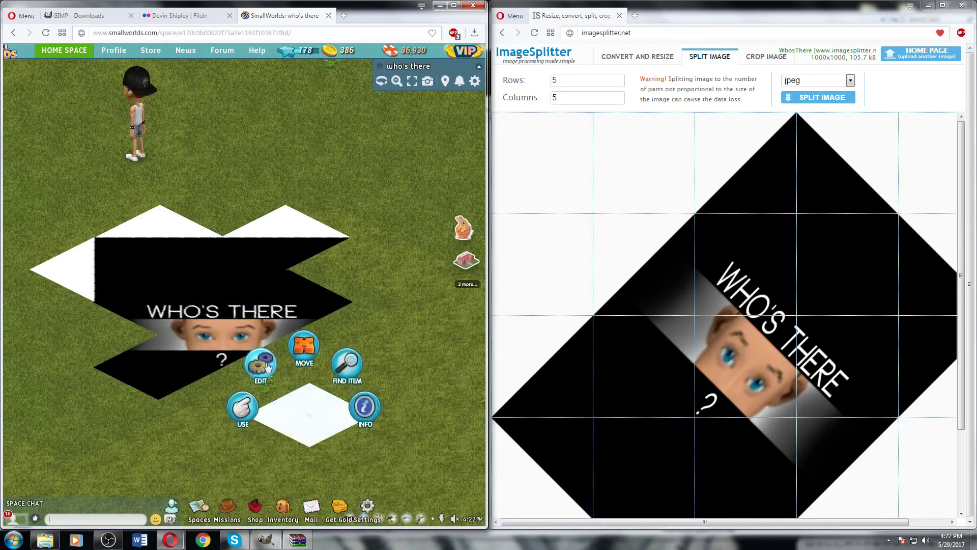
left_click(350, 368)
left_click(388, 227)
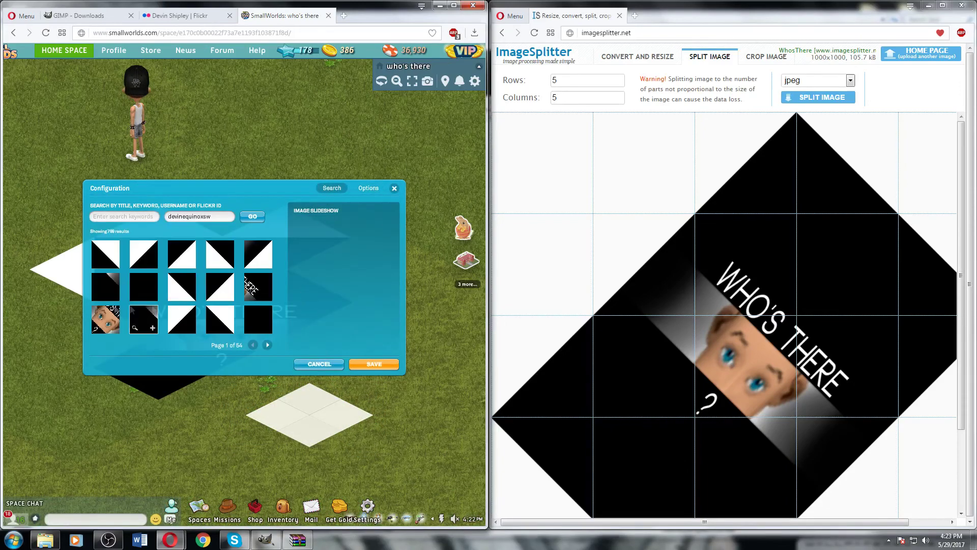
left_click(374, 364)
left_click_drag(309, 415, 95, 406)
Place another Medium Floor Poster, add the white upper-left tile with a gradient dark half, set image placement to Fill, and save.
left_click(283, 503)
left_click(335, 410)
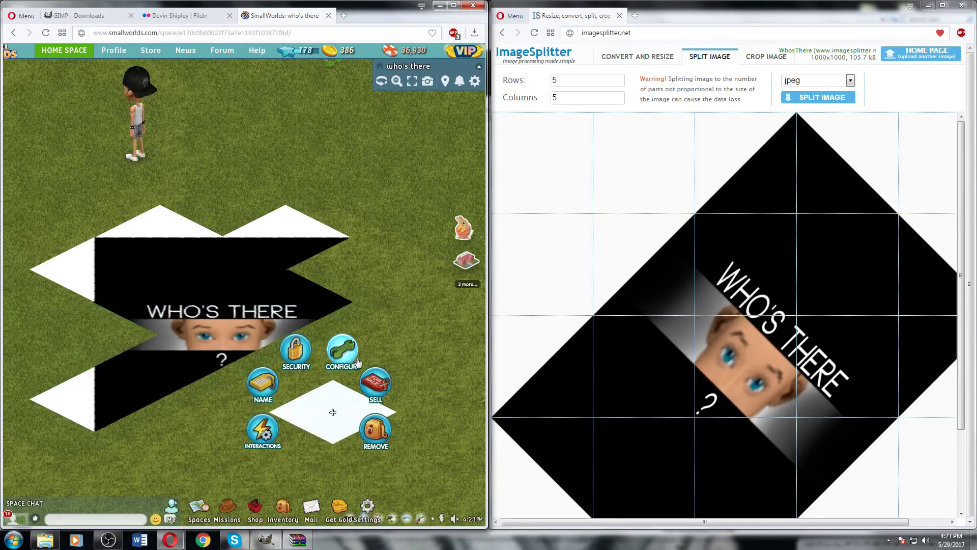
left_click(346, 356)
left_click(267, 345)
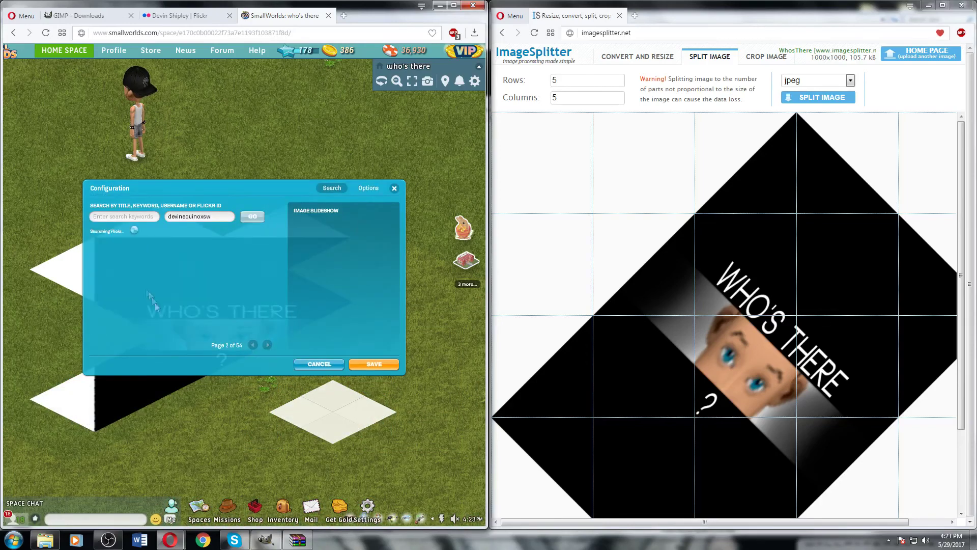
left_click(143, 254)
left_click(368, 188)
left_click(193, 231)
left_click(190, 266)
left_click(374, 364)
Move the gradient poster into the gap between the two white-edged posters on the artwork's left side and align its edges.
left_click(349, 421)
left_click(335, 377)
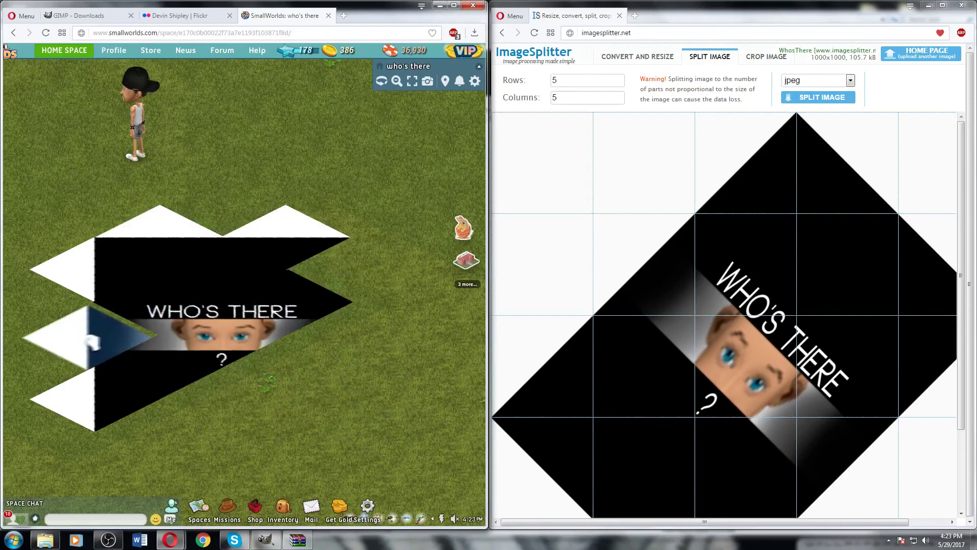
left_click(94, 350)
left_click_drag(93, 352, 82, 336)
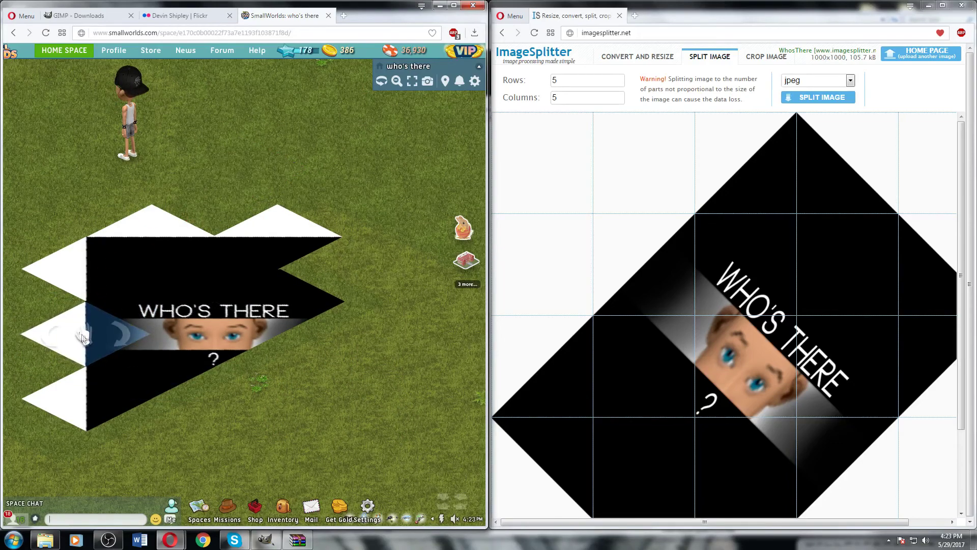
Place a Medium Floor Poster, assign the black upper-left and white lower-right tile, save, and join it to the artwork's right side in the face row.
left_click(282, 510)
left_click(380, 437)
left_click(350, 415)
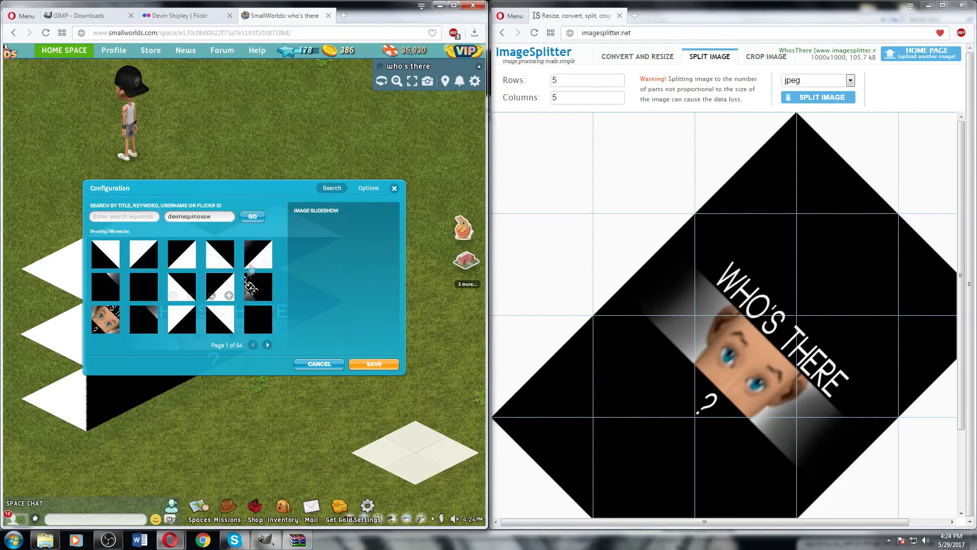
left_click(227, 289)
left_click(374, 364)
left_click_drag(418, 452, 347, 332)
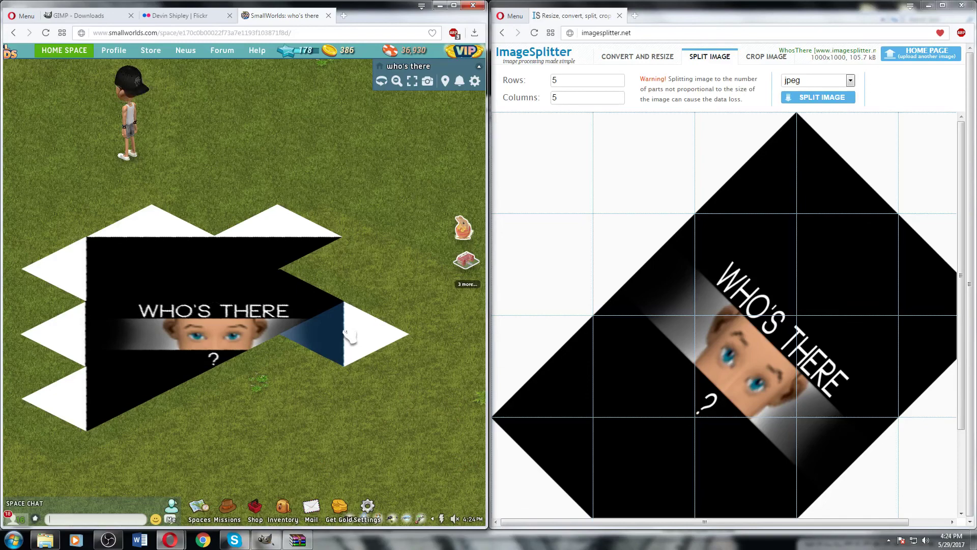
Place another Medium Floor Poster, assign the black tile with a grey gradient corner, save, and move it closer to the artwork.
left_click(283, 511)
left_click(304, 460)
left_click(276, 403)
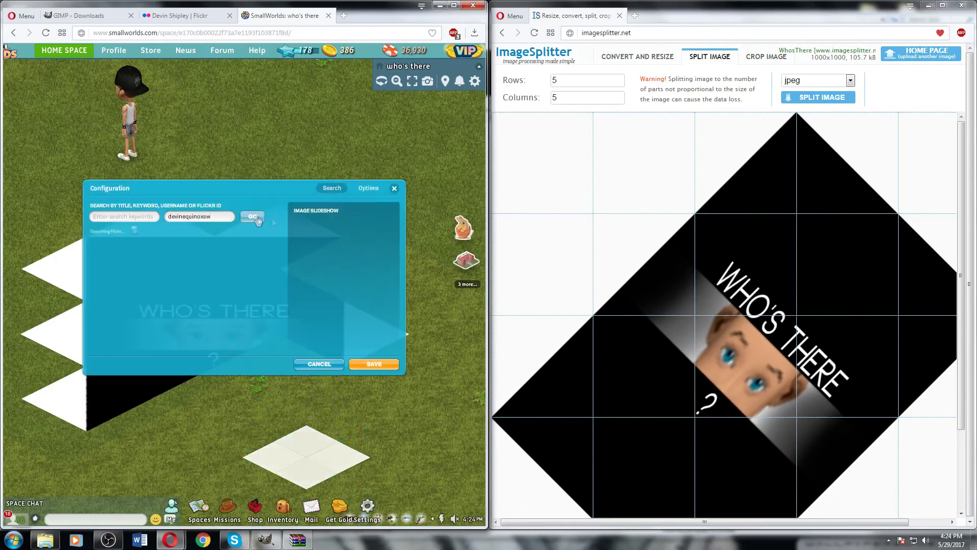
left_click(199, 320)
left_click(373, 364)
left_click_drag(306, 453, 291, 407)
Set the gradient-corner poster's image placement to Fill, save, and fit it into the gap to the lower right of the face.
left_click(342, 371)
left_click(368, 188)
left_click(192, 233)
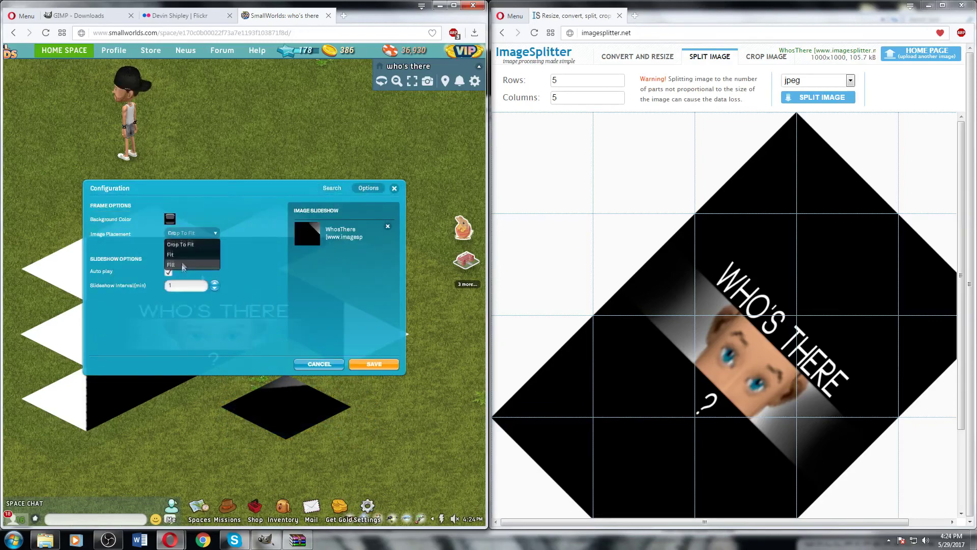
left_click(182, 265)
left_click(374, 364)
left_click_drag(286, 407, 288, 380)
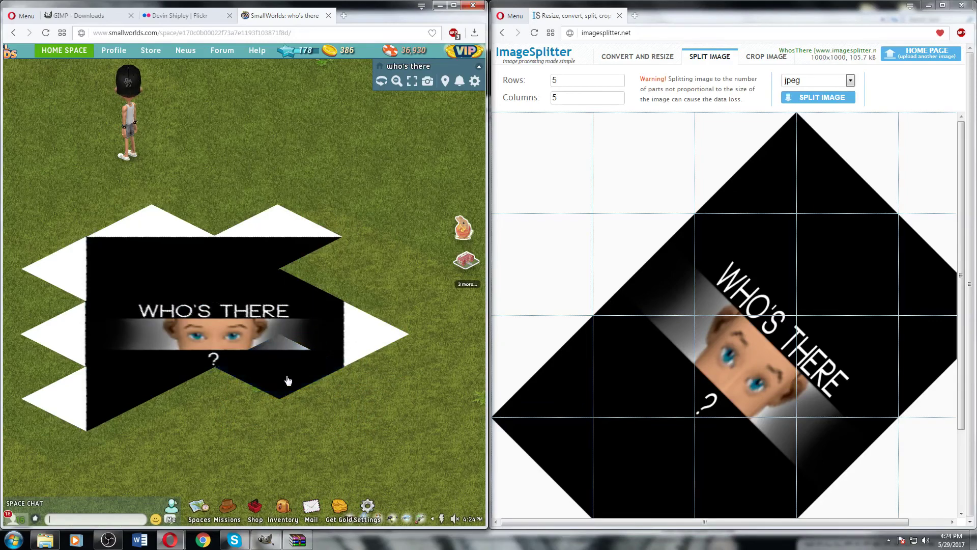
left_click(288, 380)
left_click(337, 336)
left_click(330, 188)
left_click(319, 364)
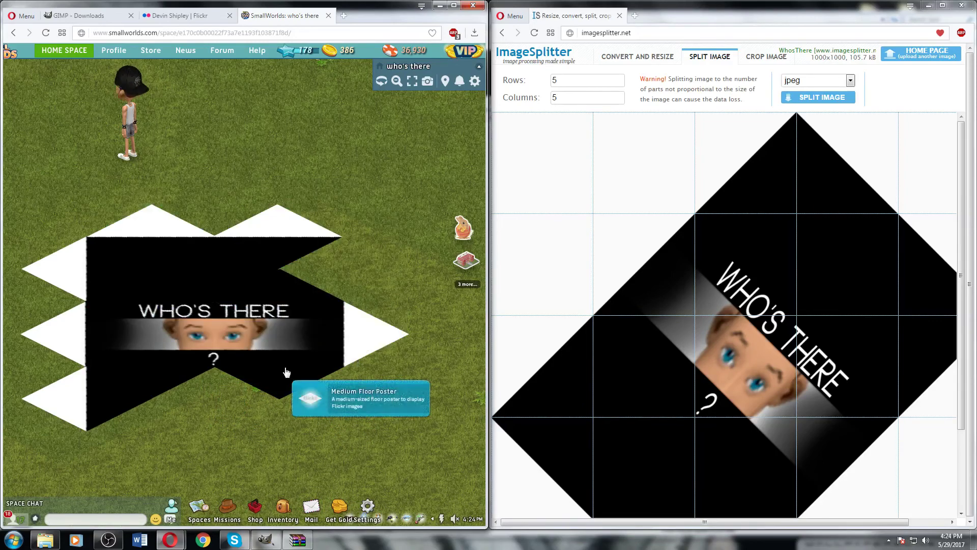
Place another Medium Floor Poster, replace its ComplexRotated image with the solid black tile, save, and fit it directly below the question mark.
left_click(283, 510)
left_click_drag(208, 343, 209, 442)
left_click(211, 438)
left_click(236, 393)
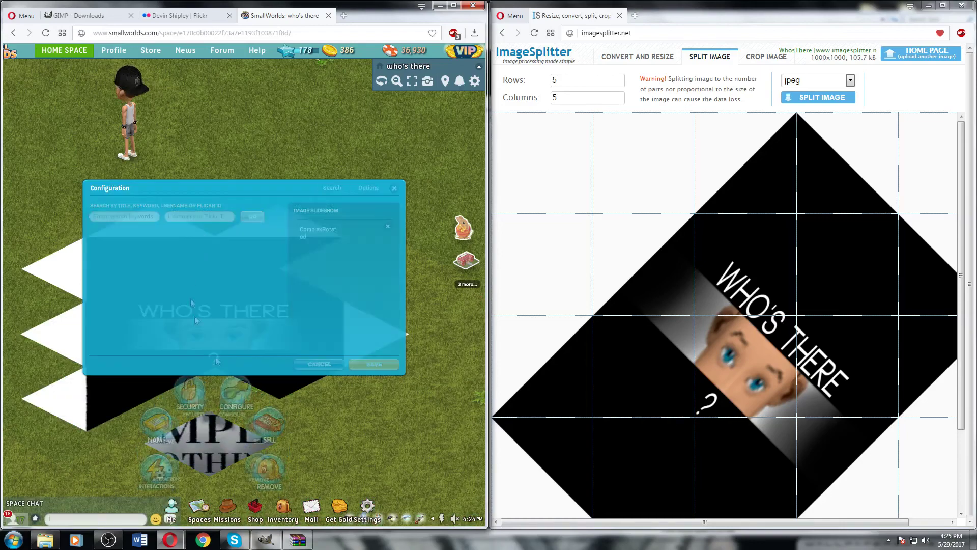
left_click(388, 226)
left_click(144, 289)
left_click(368, 188)
left_click(374, 364)
mouse_move(213, 451)
left_click_drag(213, 452, 217, 403)
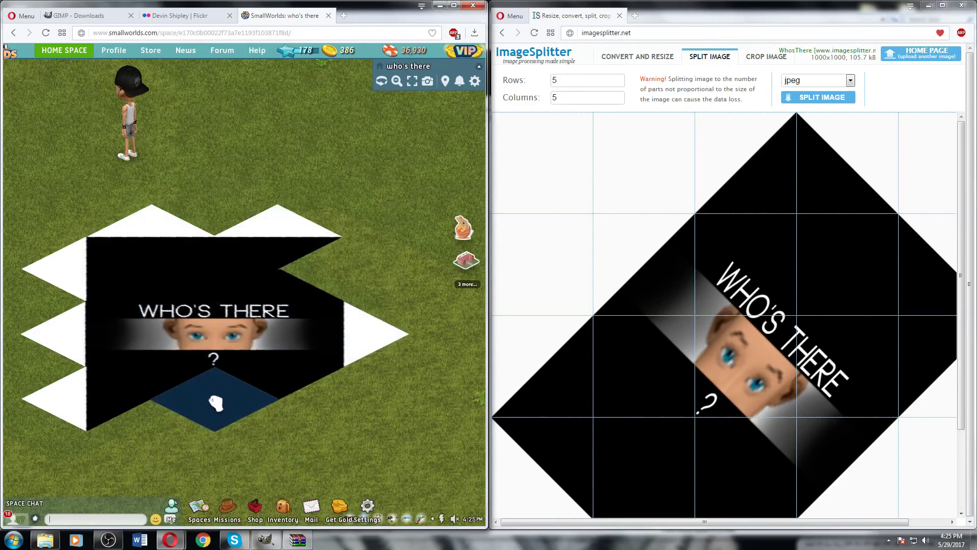
Place another Medium Floor Poster below the artwork, minimize the ImageSplitter window, and maximize the SmallWorlds window.
left_click_drag(156, 458, 373, 439)
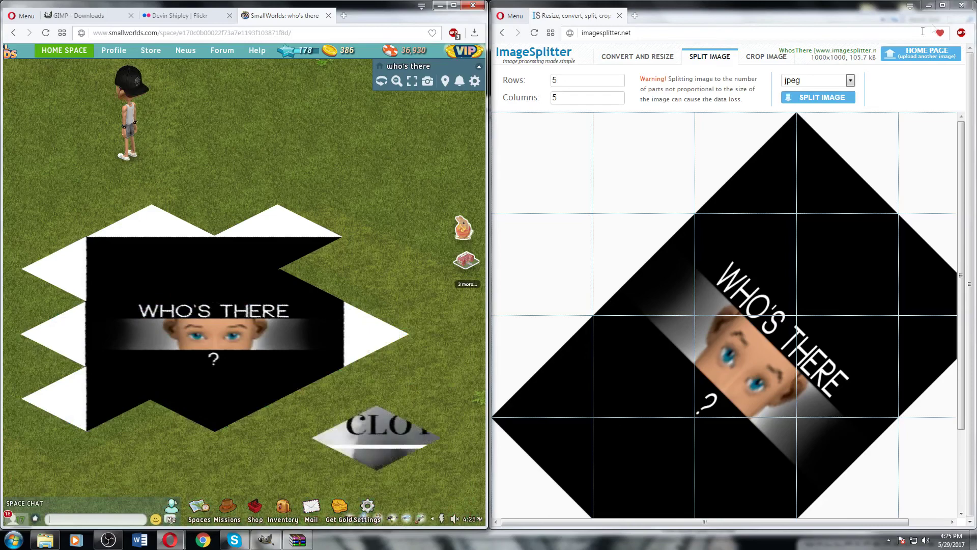
left_click(928, 6)
left_click(453, 5)
Assign the black upper-left and white lower-right tile to the new poster, save, and fit it into the artwork's upper-right gap.
left_click(602, 420)
left_click(635, 371)
left_click(470, 288)
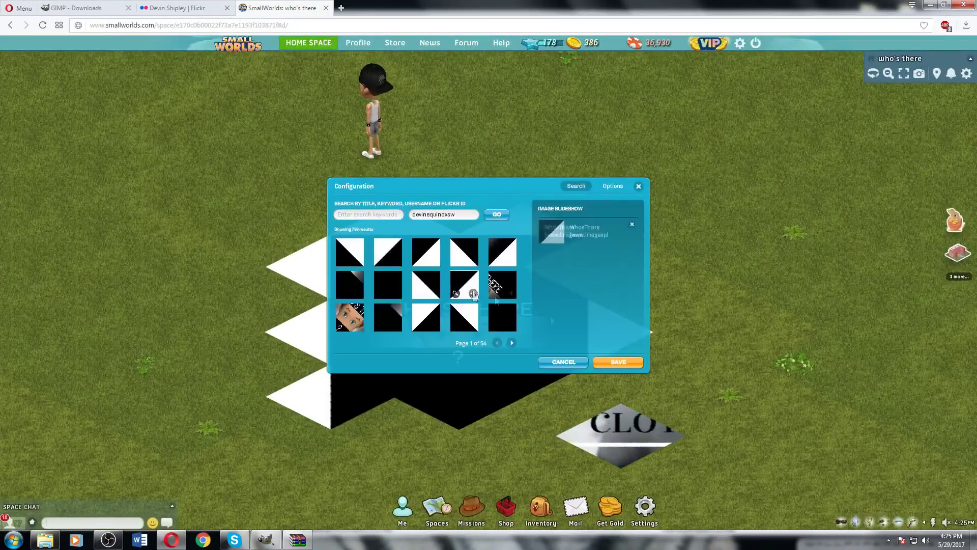
left_click(618, 362)
left_click_drag(619, 433, 588, 274)
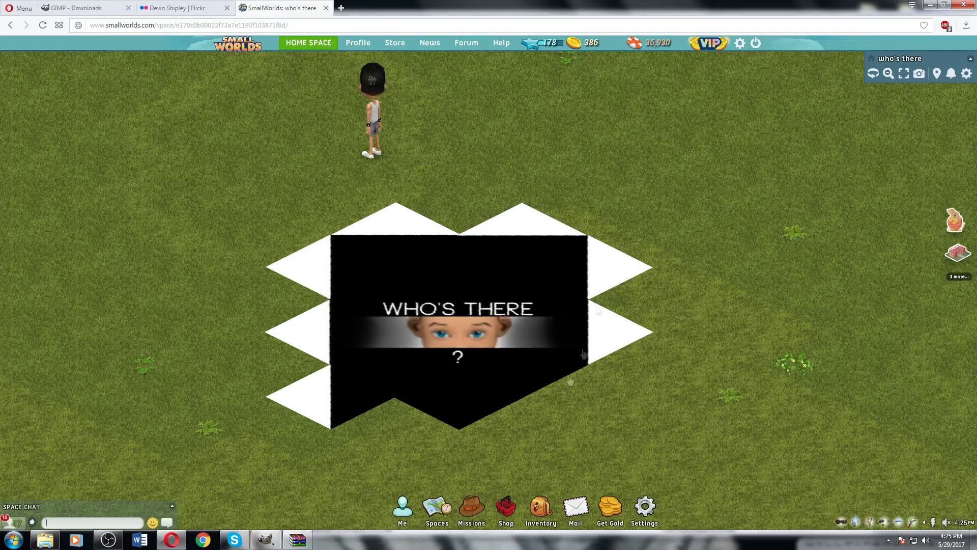
Assign the white lower-left and black upper-right tile to the next poster, save, and fit it into the gap on the artwork's bottom edge.
left_click(594, 449)
left_click(625, 400)
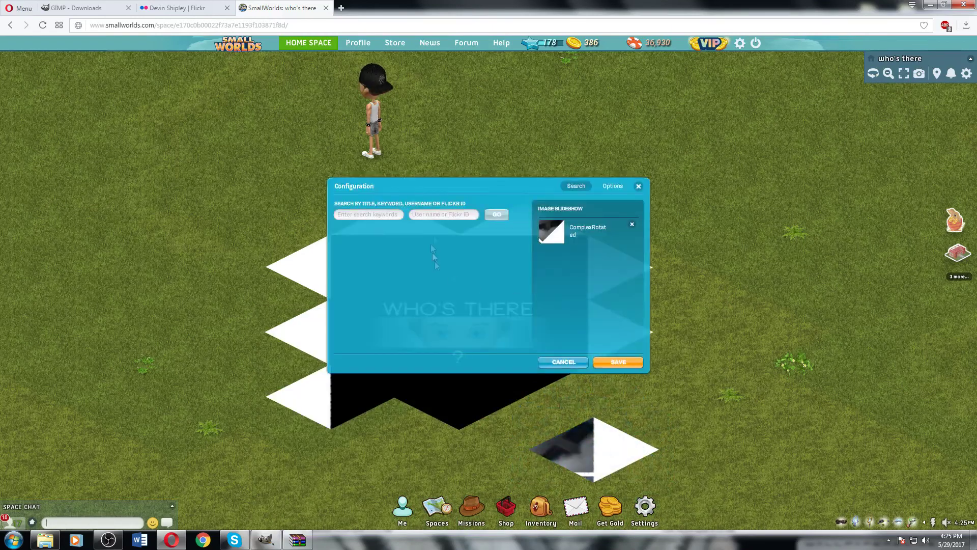
left_click(430, 285)
left_click(619, 362)
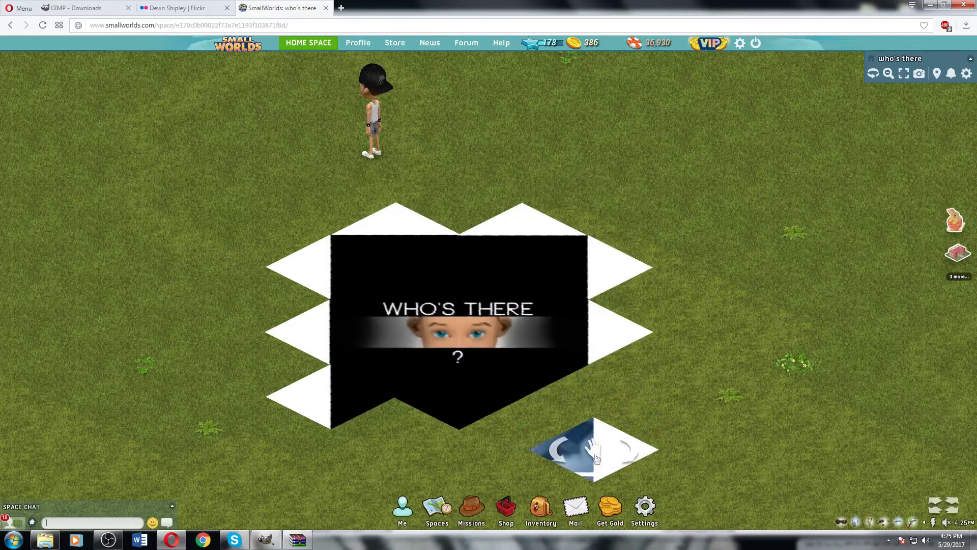
left_click_drag(595, 458, 395, 427)
Place another Medium Floor Poster, assign the same white lower-left and black upper-right tile, save, and join it to the bottom edge's right end.
left_click(626, 436)
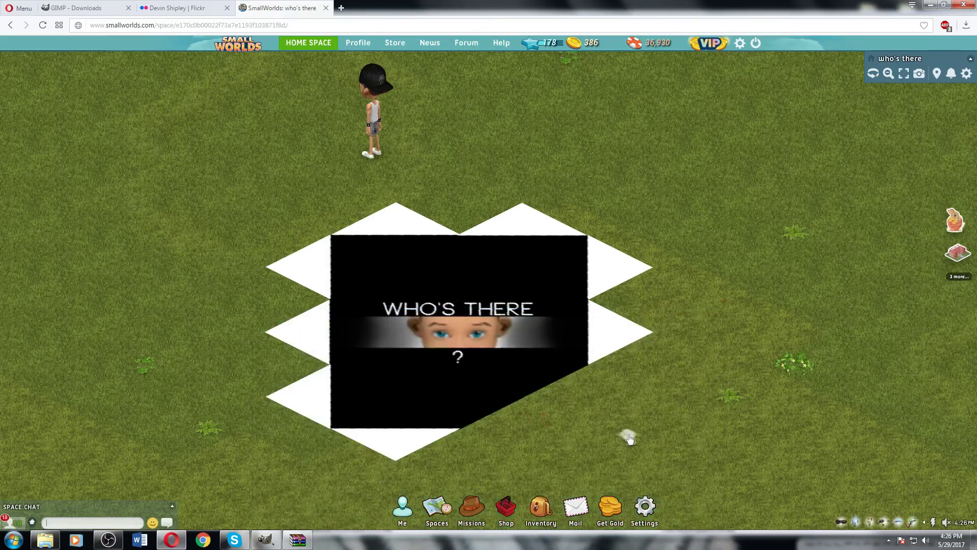
left_click(595, 446)
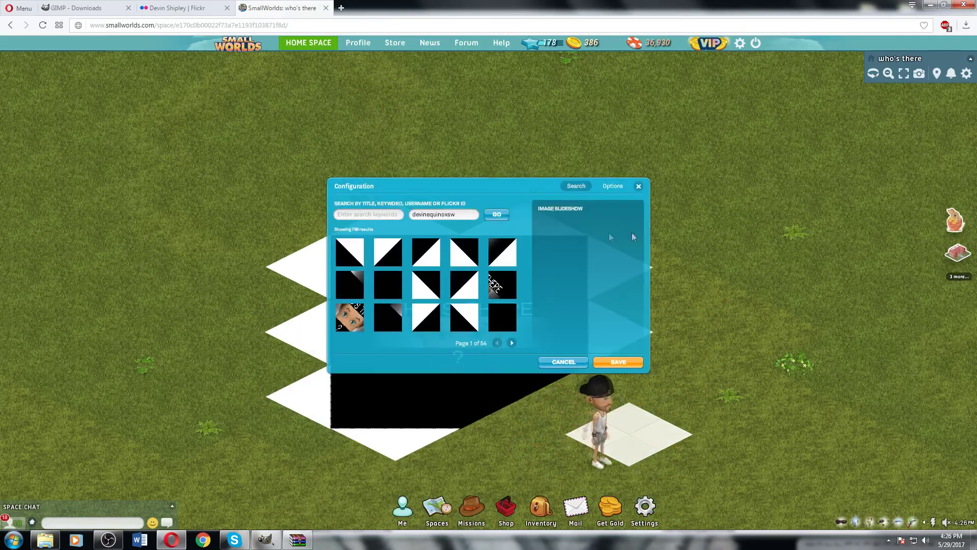
left_click(613, 186)
left_click(626, 364)
left_click(648, 441)
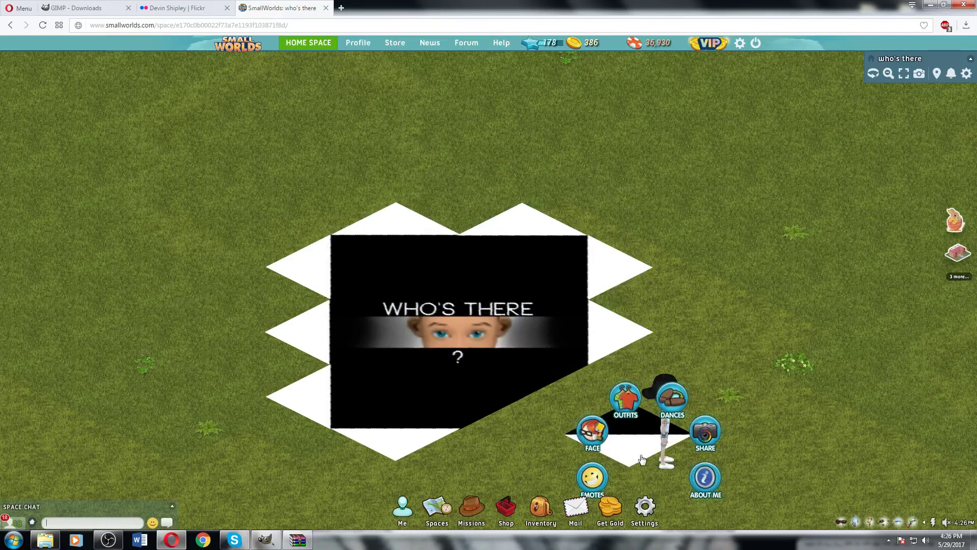
left_click_drag(629, 442, 524, 428)
left_click(524, 429)
Place the last floor poster, load the Flickr account's images, replace its picture with the black upper-left and white lower-right tile, and fill the lower-right gap.
left_click(540, 509)
left_click(341, 347)
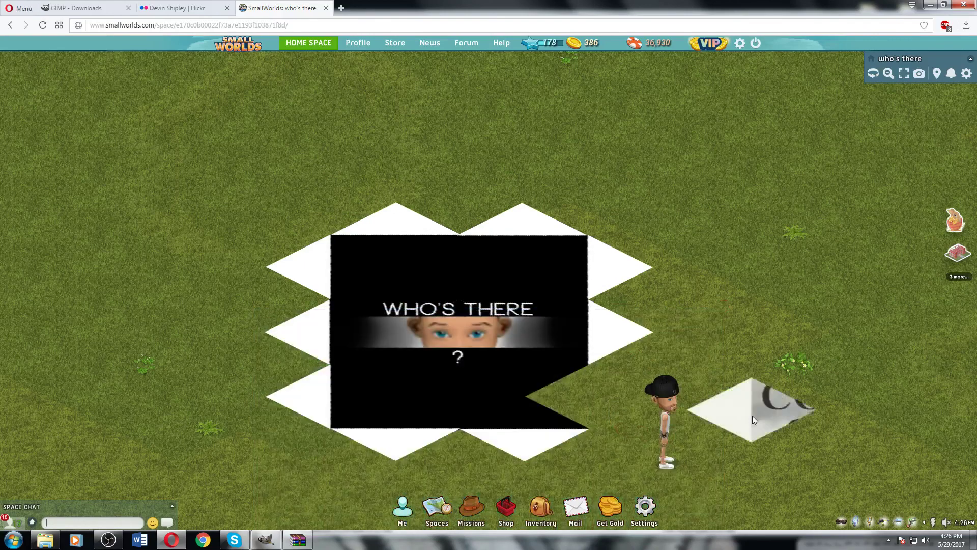
left_click(752, 415)
left_click(758, 368)
left_click(443, 214)
key("ctrl+v")
left_click(496, 214)
left_click(632, 224)
left_click(427, 286)
left_click(618, 362)
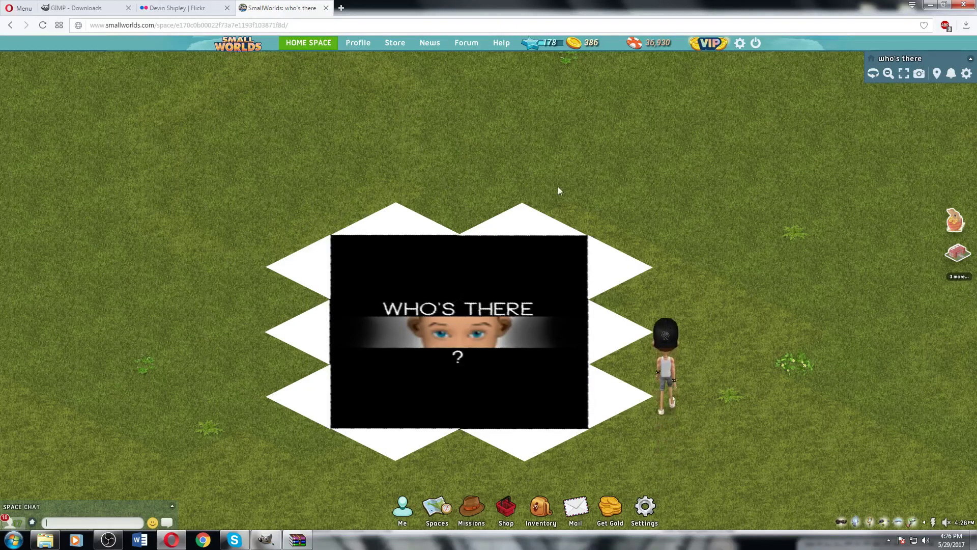
Walk the avatar clear of the artwork and frame the black "Who's There?" rectangle with the snapshot camera.
left_click(467, 201)
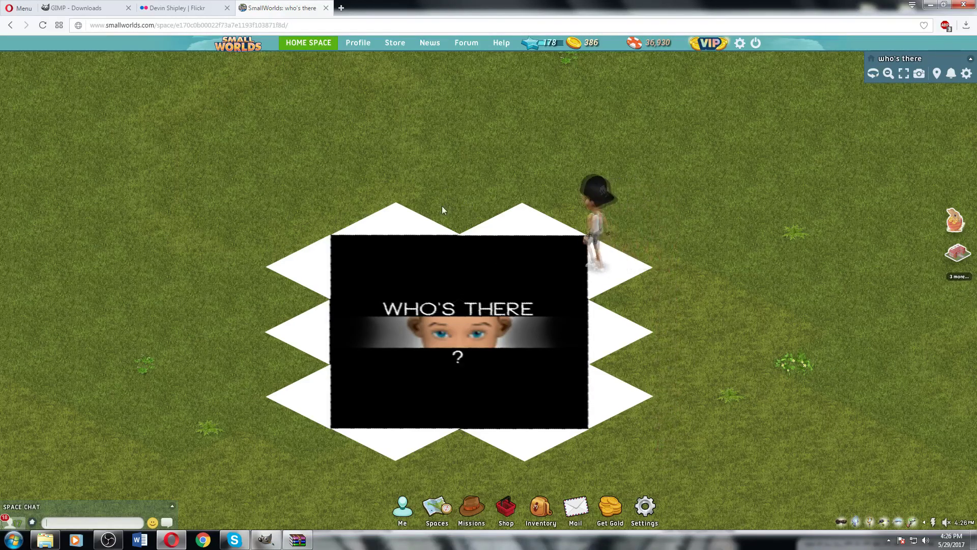
left_click(203, 266)
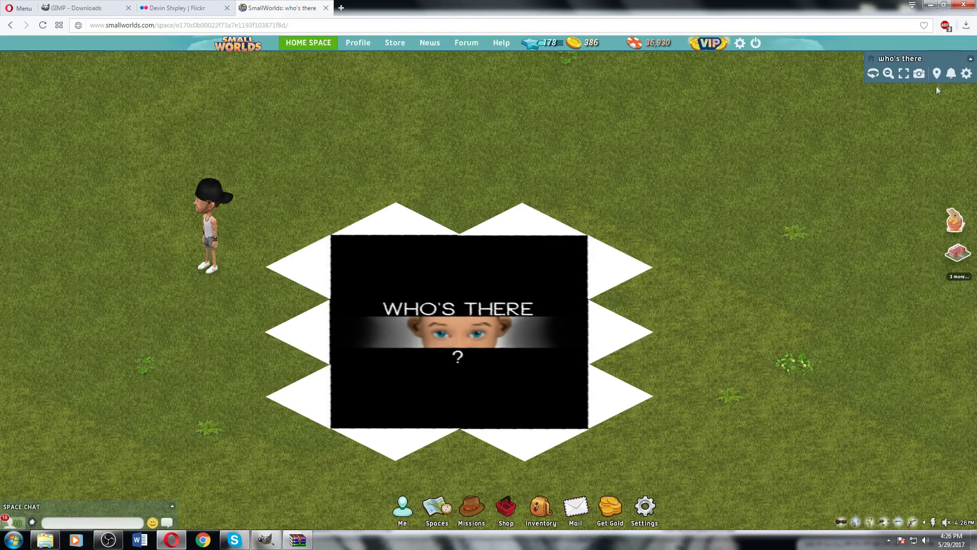
left_click(920, 75)
left_click_drag(490, 266, 461, 335)
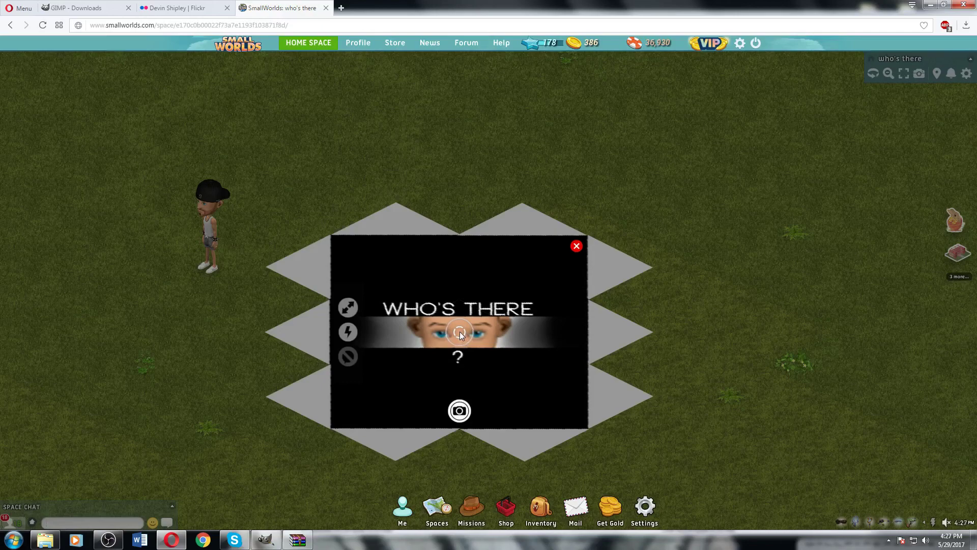
Take a snapshot of the framed artwork, save it, and close the preview.
left_click(468, 415)
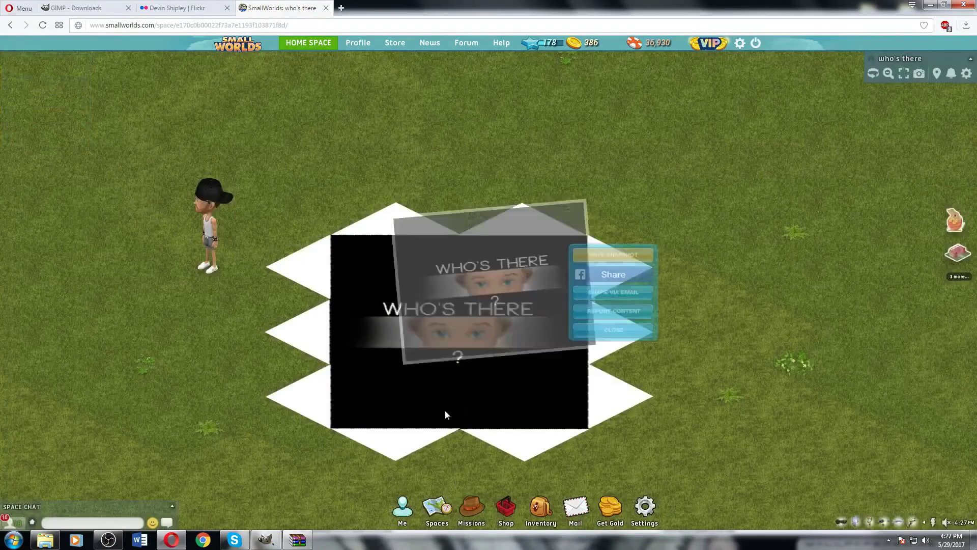
left_click(645, 260)
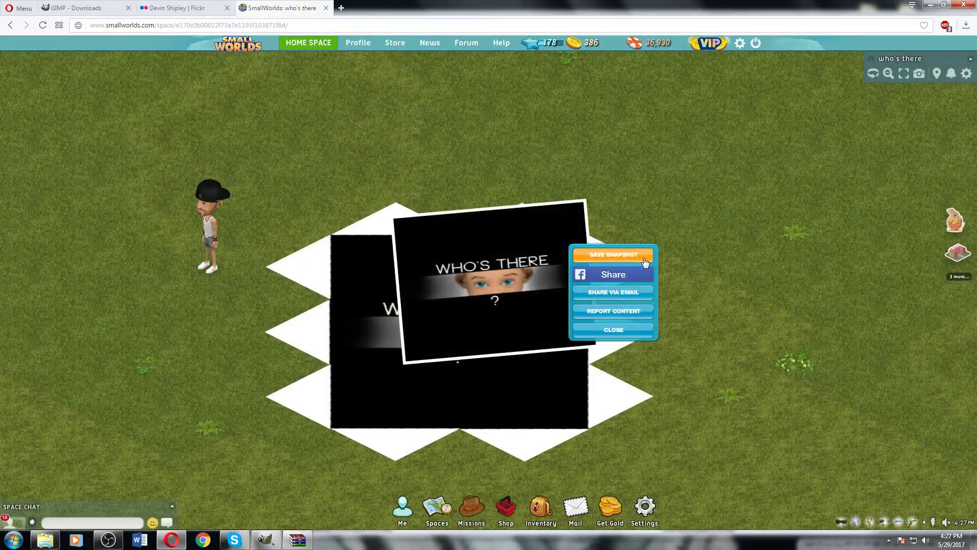
left_click(631, 334)
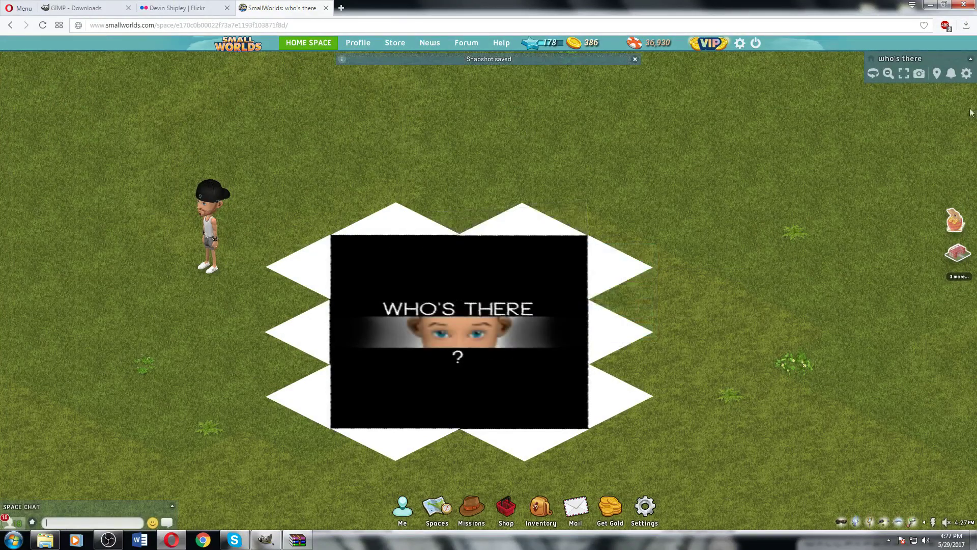
Check the thumbnail in the space settings without changing them, and view the "who's there" space in My Spaces.
left_click(966, 73)
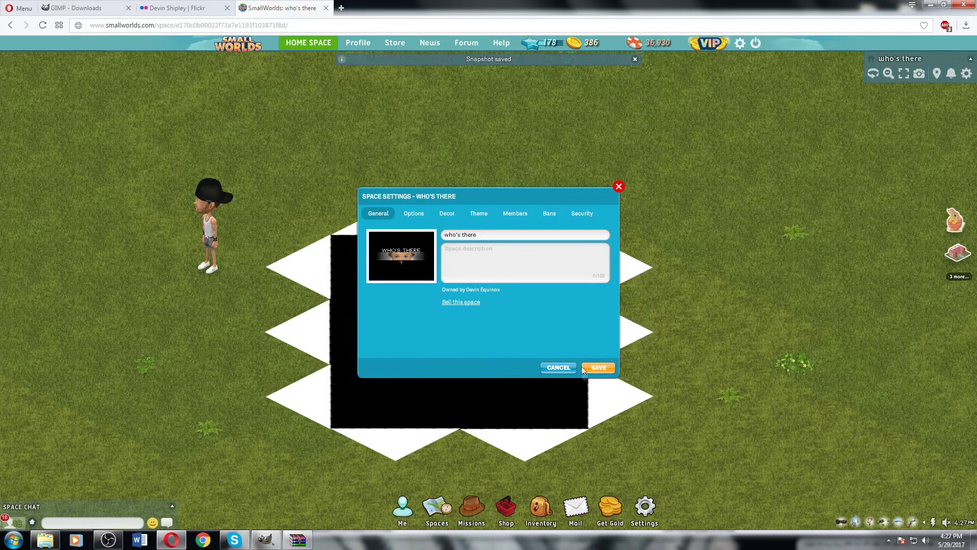
left_click(558, 367)
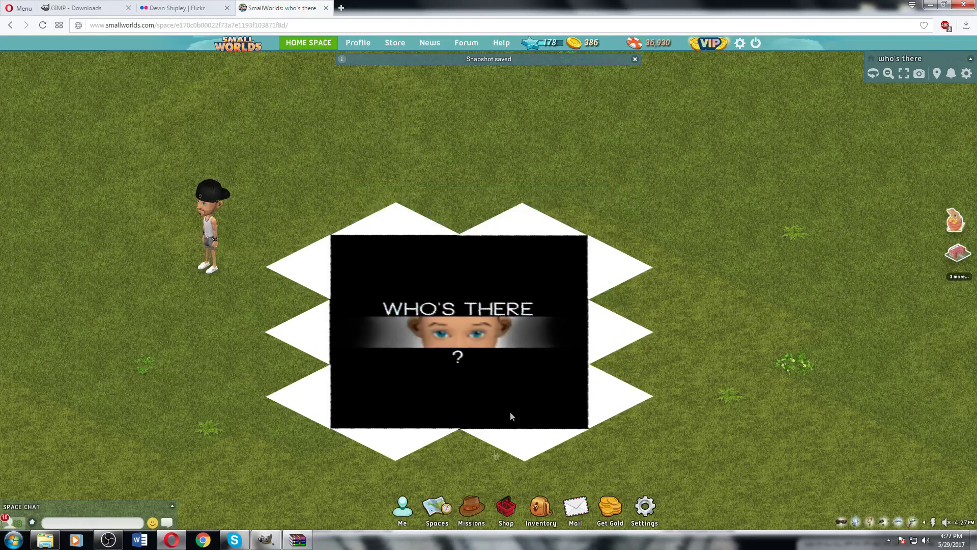
left_click(446, 491)
left_click(276, 348)
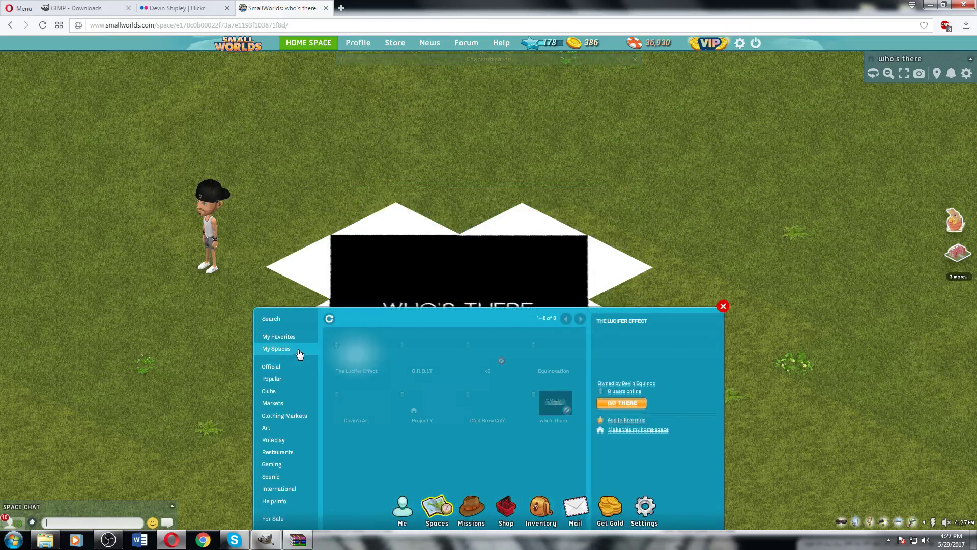
left_click(543, 406)
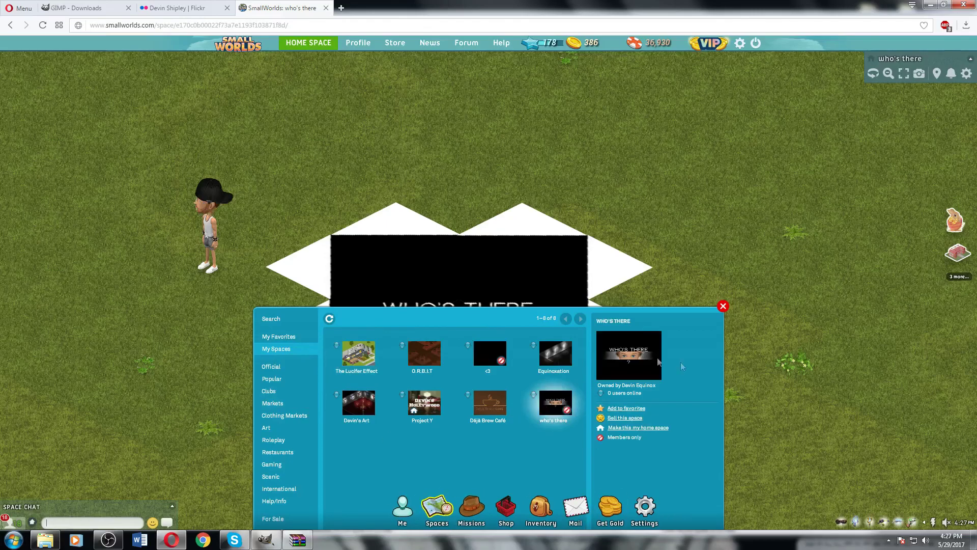